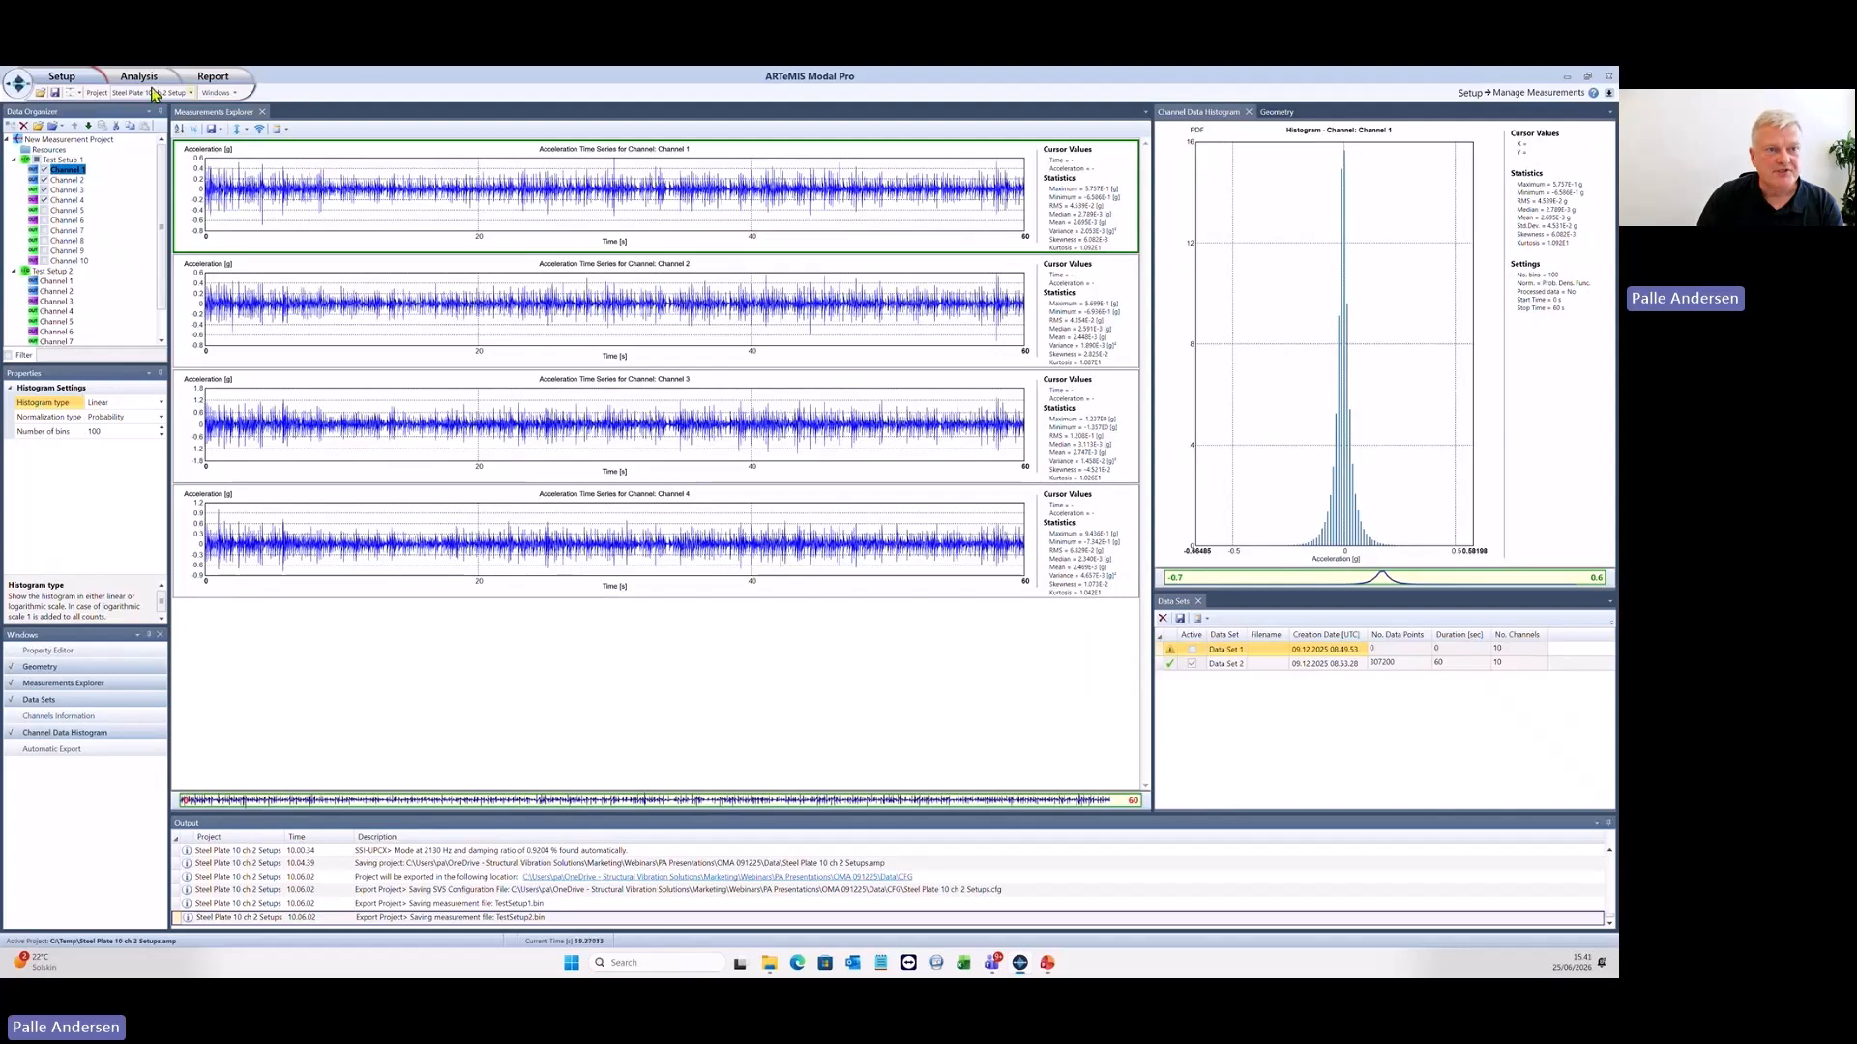
- Open the Prepare Data analysis task and enlarge the signal processing settings area vertically
{"action": "left_click", "coordinate": [147, 76]}
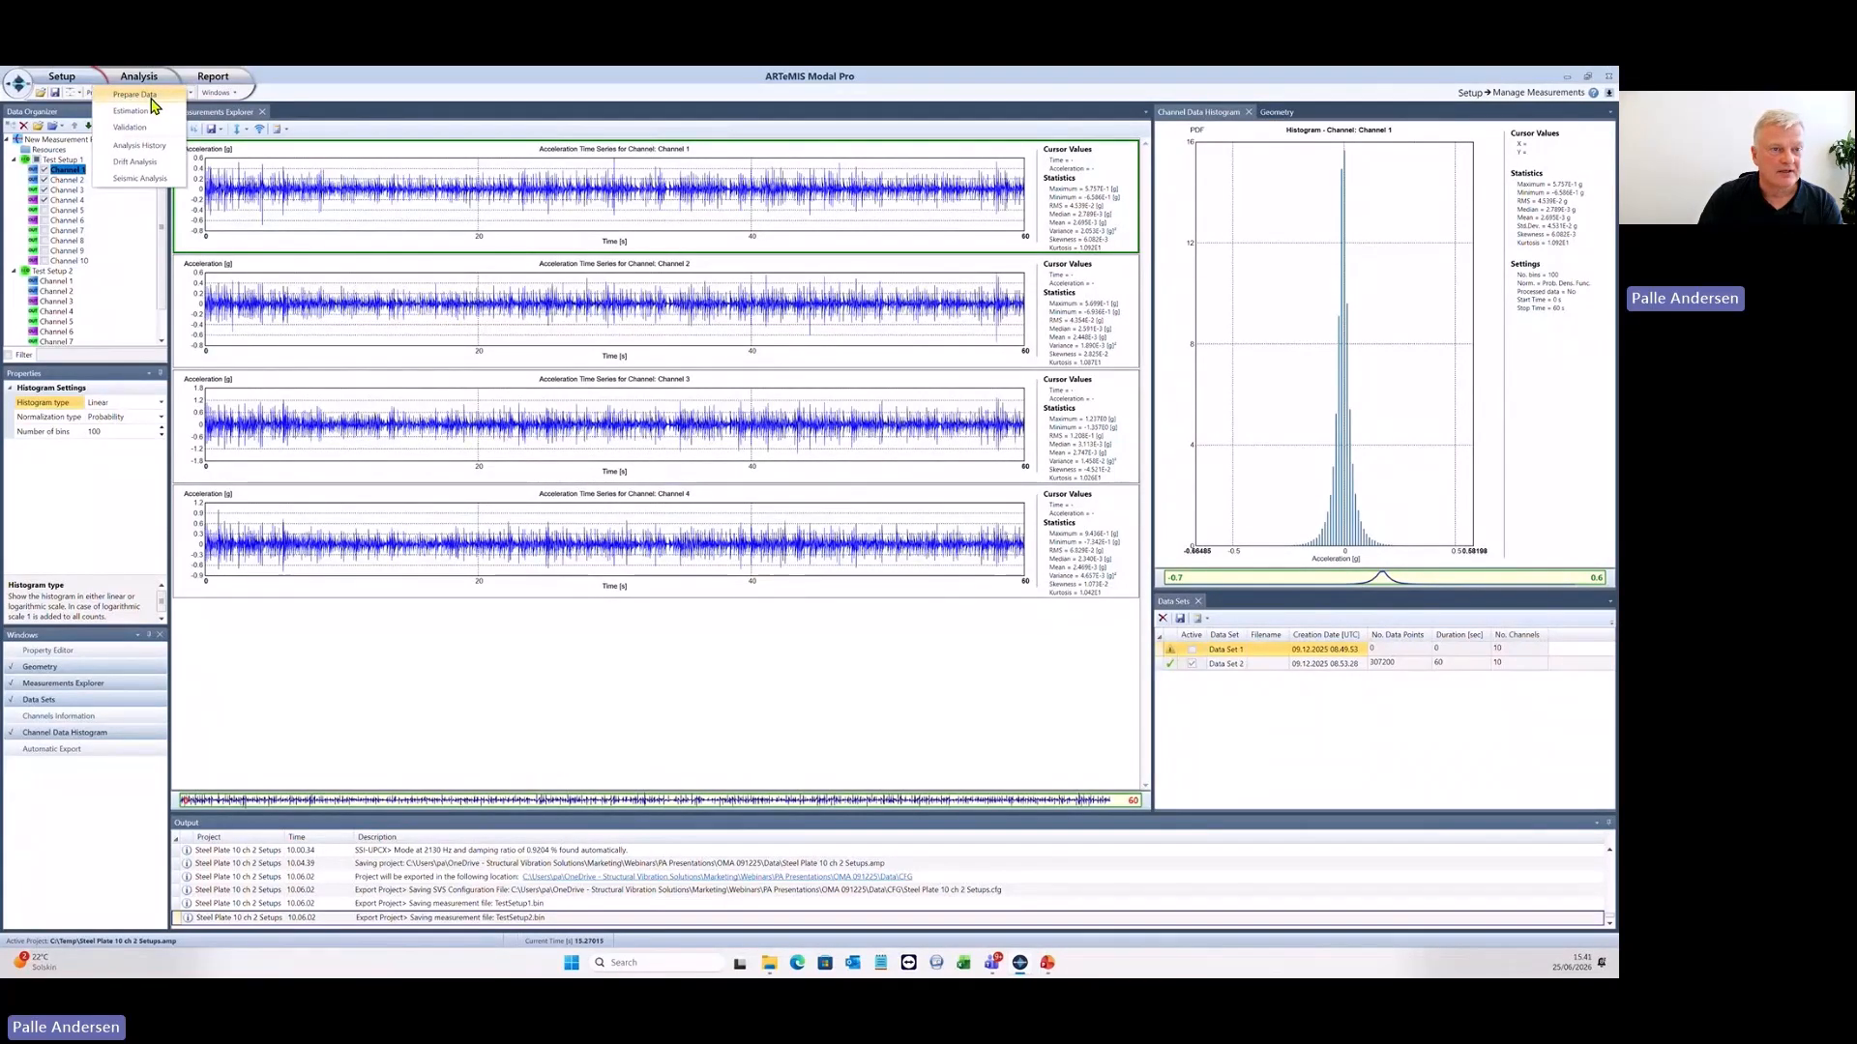
{"action": "left_click", "coordinate": [151, 98]}
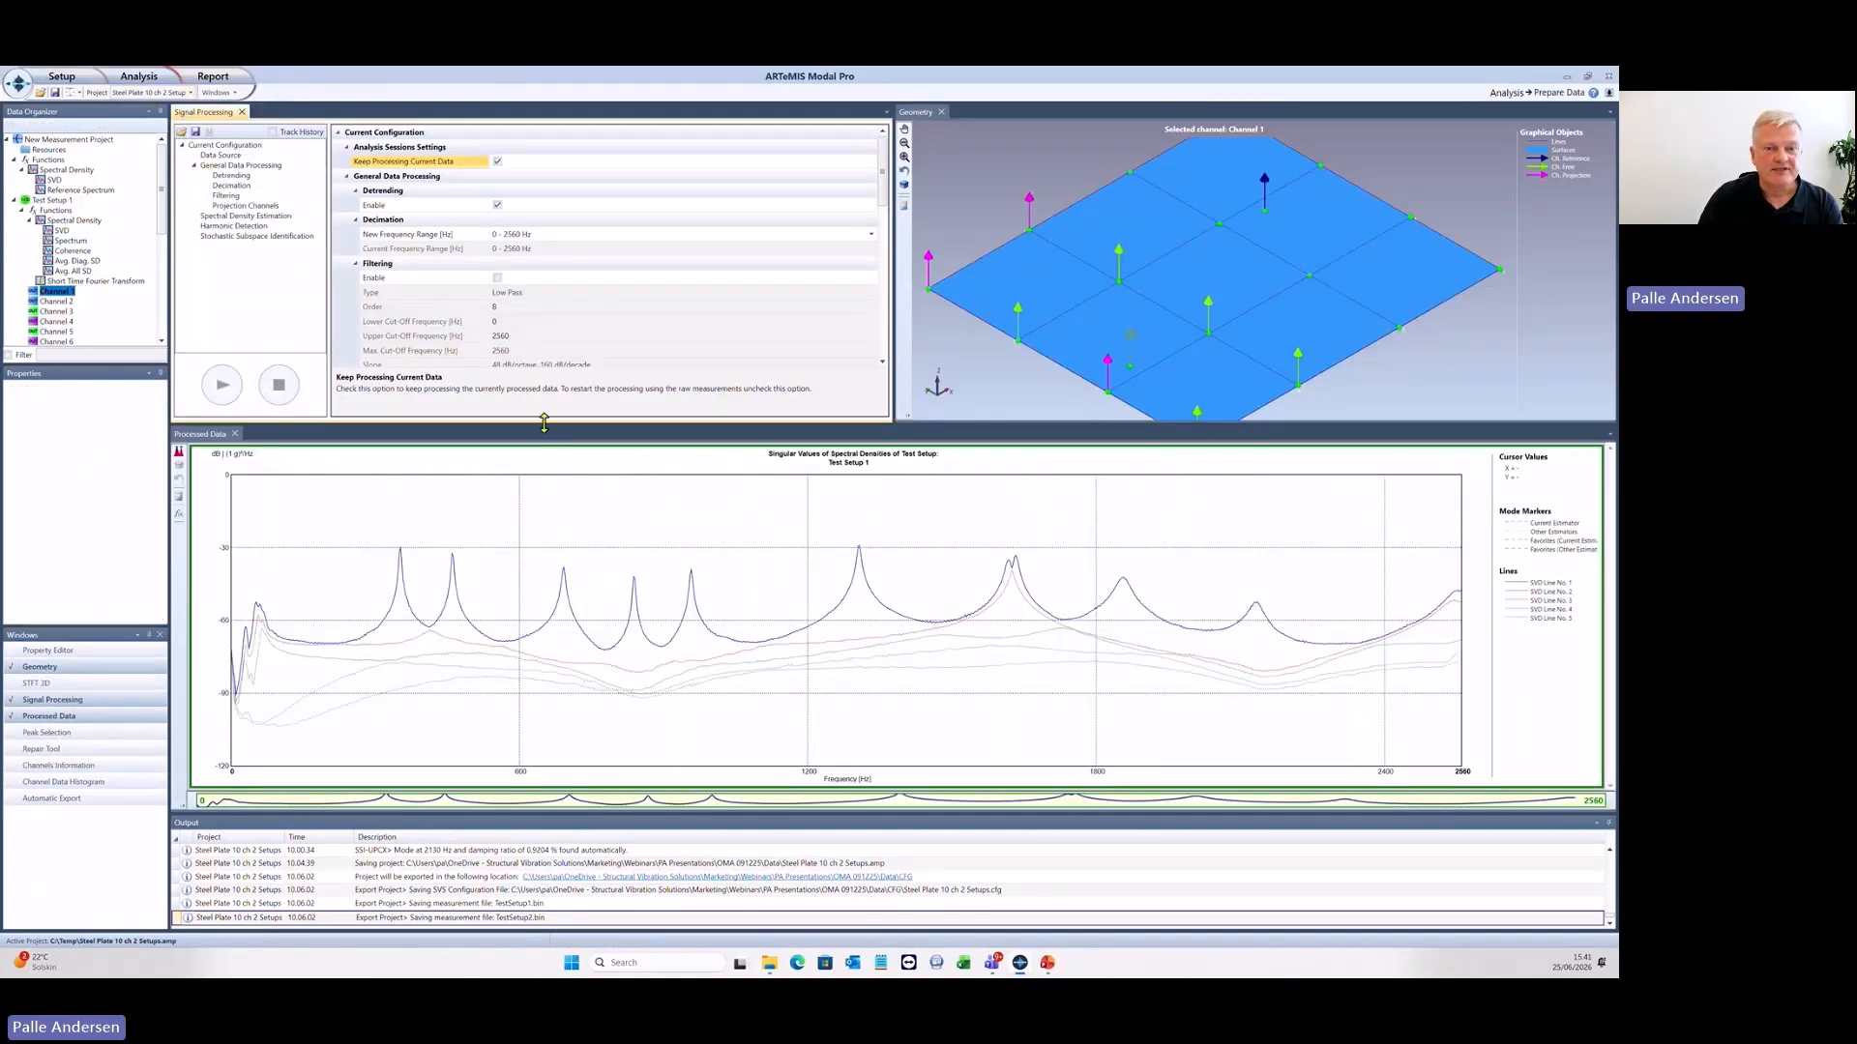
{"action": "left_click_drag", "start_coordinate": [544, 423], "coordinate": [543, 489]}
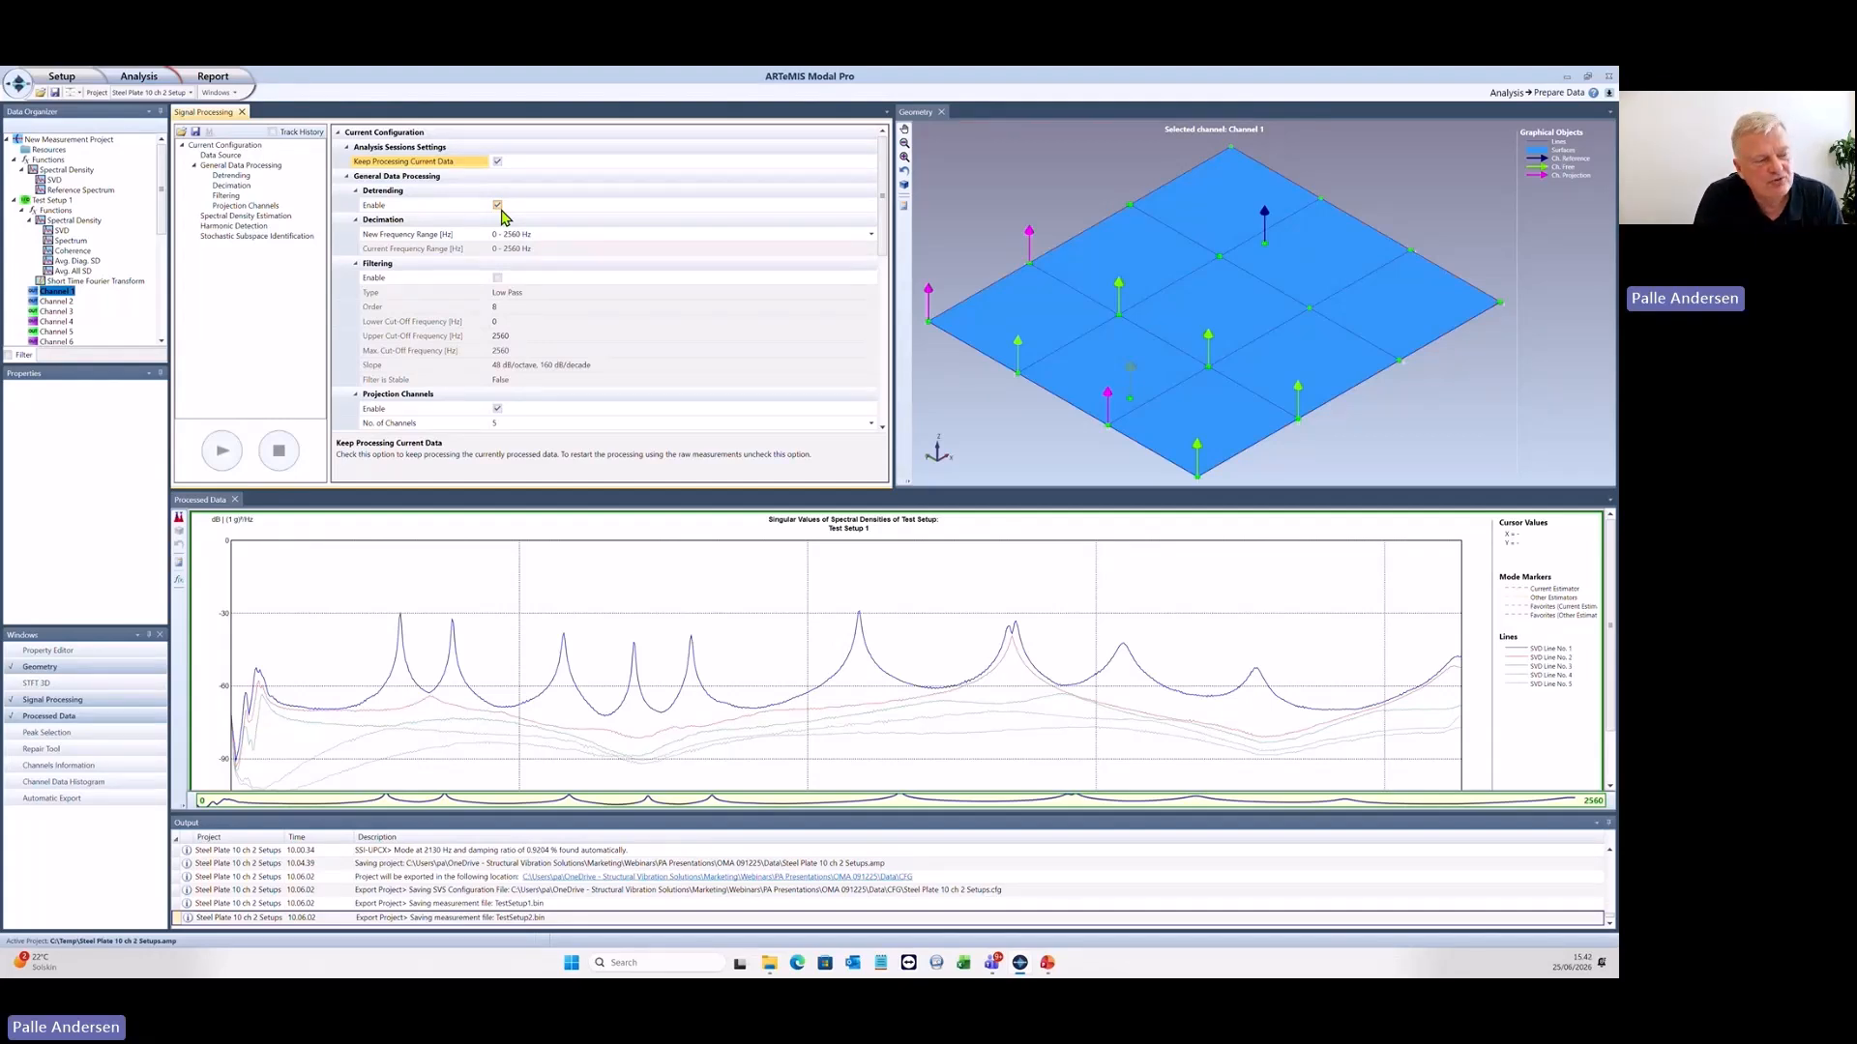
- Enable filtering with a High Pass filter of order 3 and a lower cut-off frequency of 10 Hz
{"action": "left_click", "coordinate": [497, 278]}
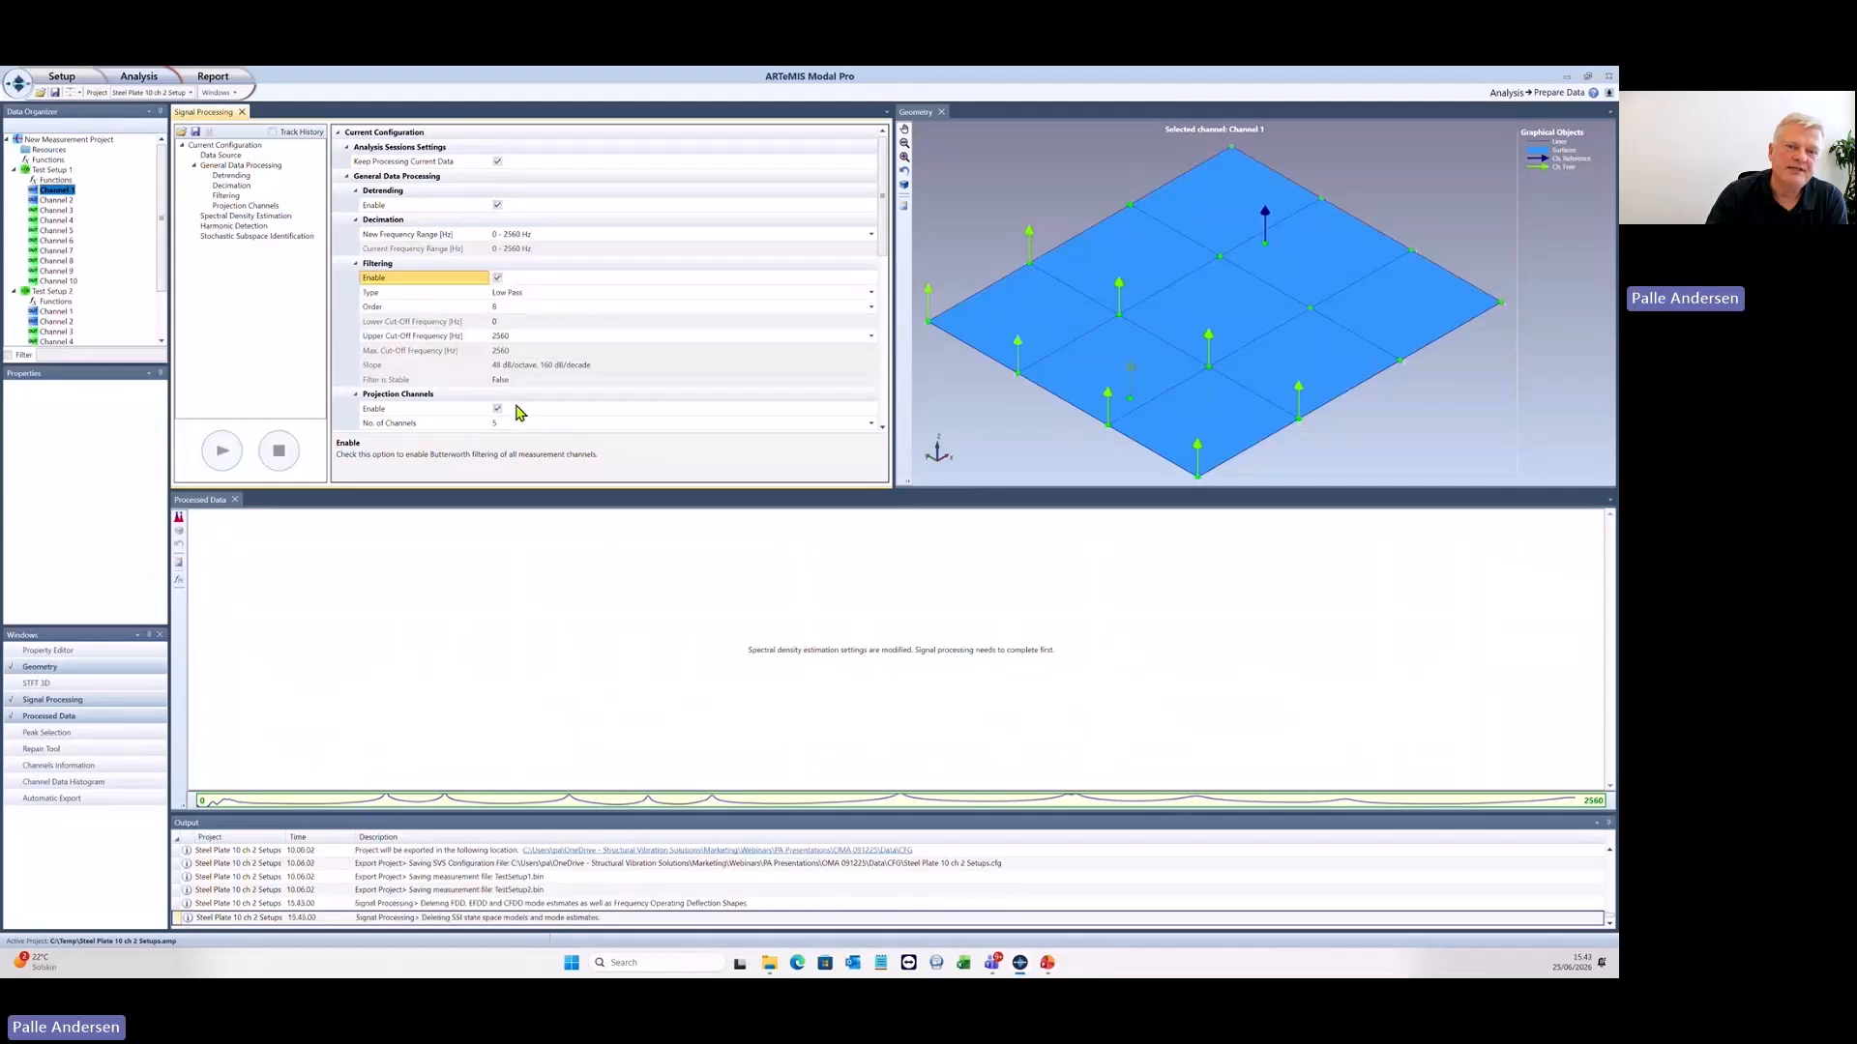
{"action": "left_click", "coordinate": [530, 294]}
{"action": "left_click", "coordinate": [531, 320]}
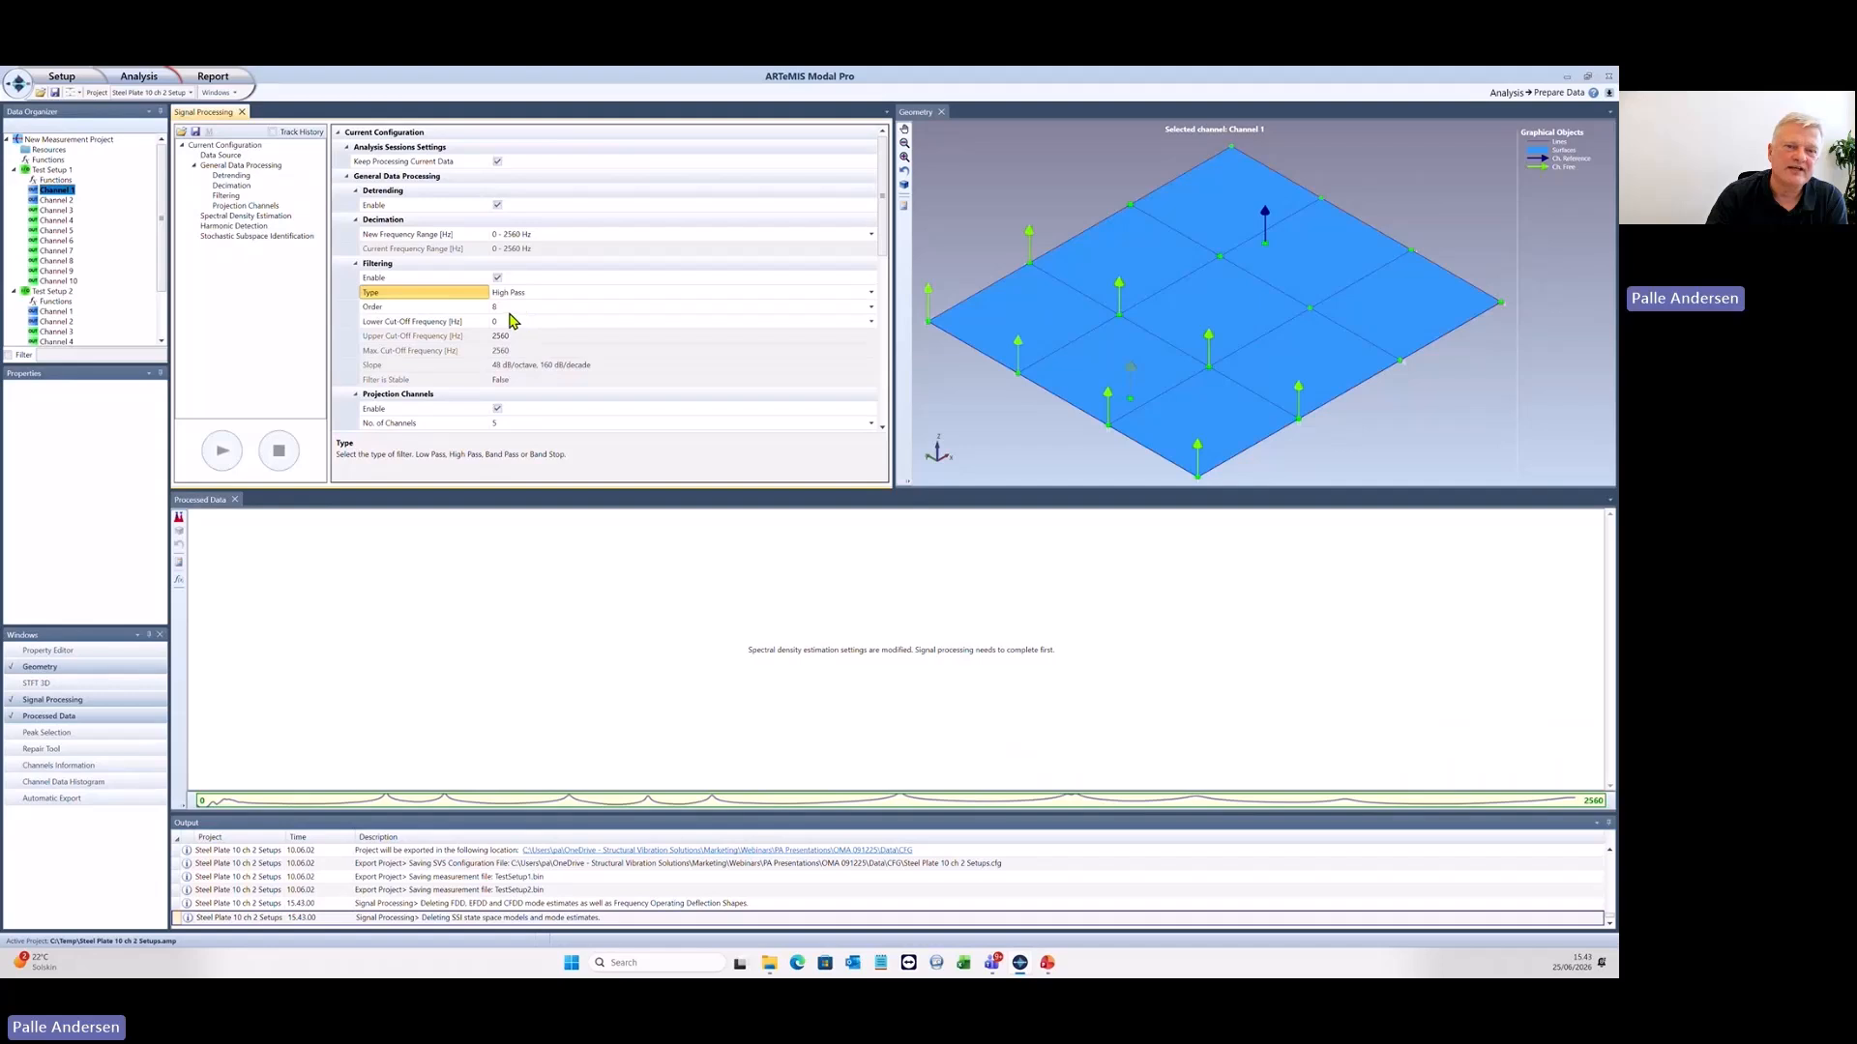
{"action": "left_click", "coordinate": [528, 304]}
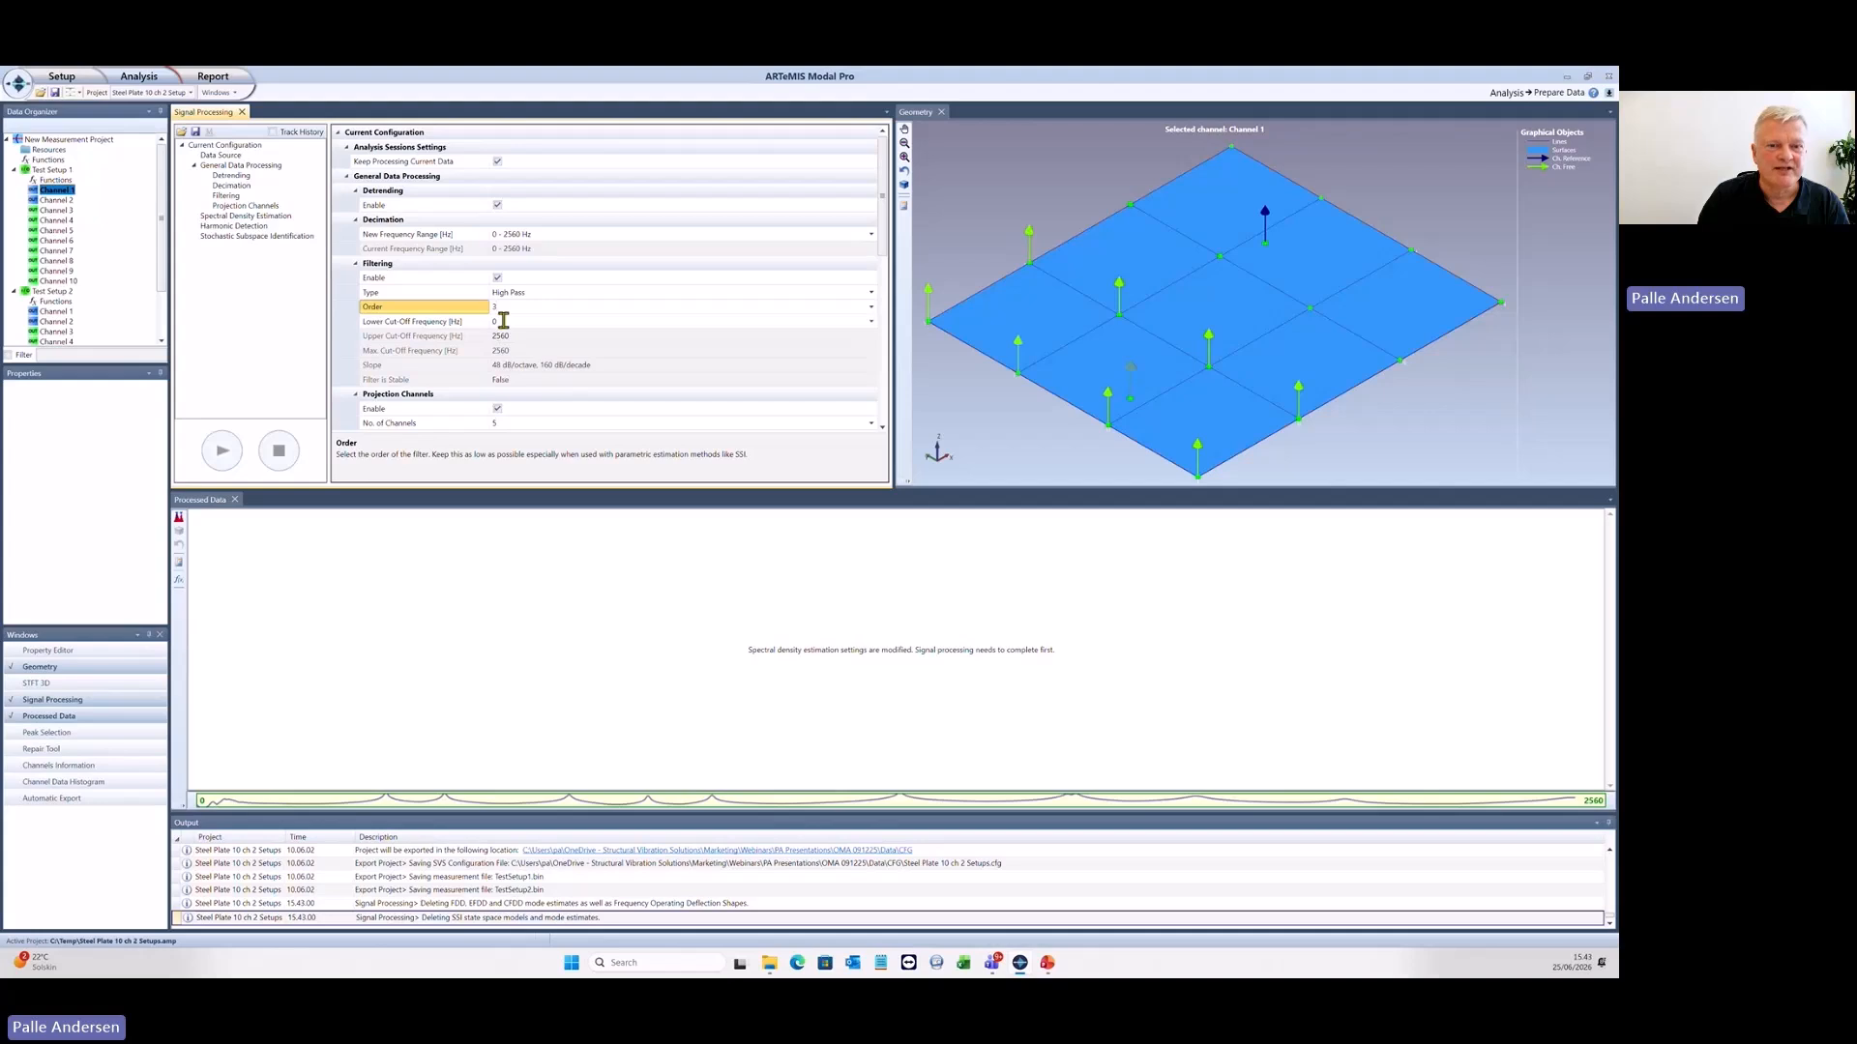
{"action": "left_click", "coordinate": [502, 321]}
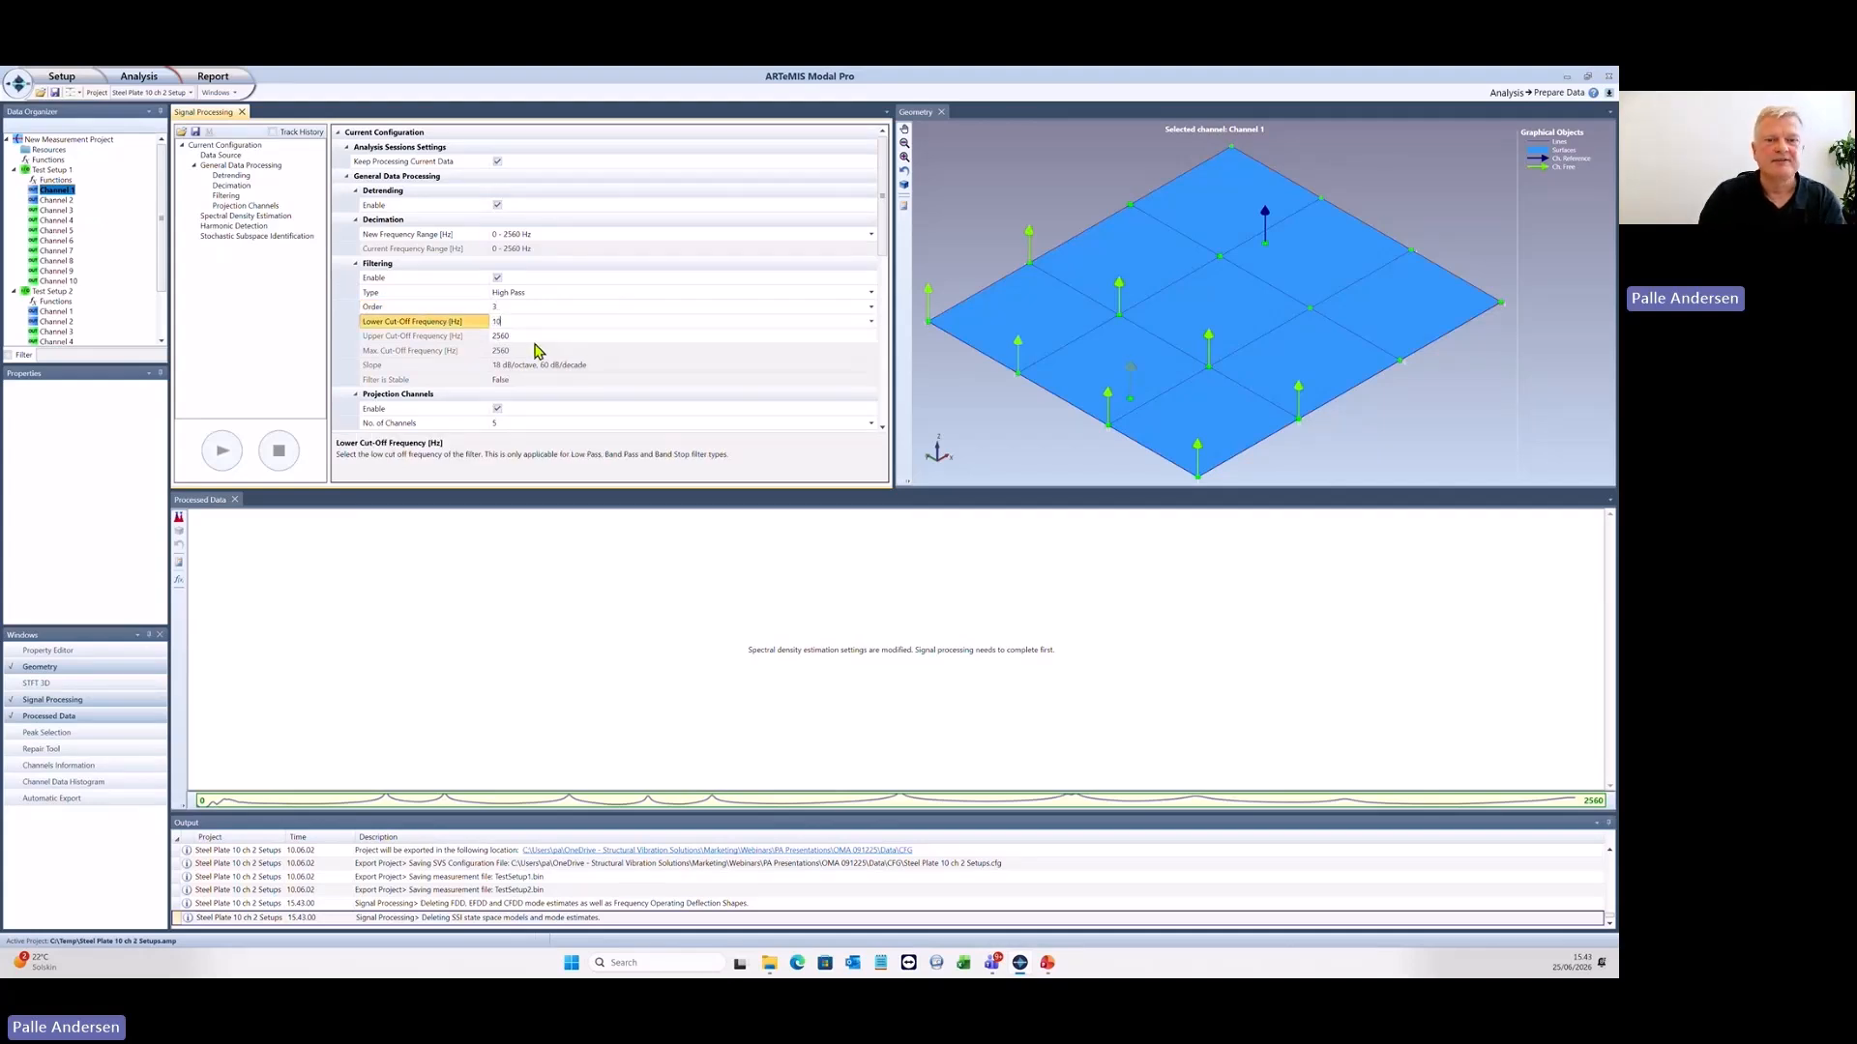
{"action": "key", "text": "Tab"}
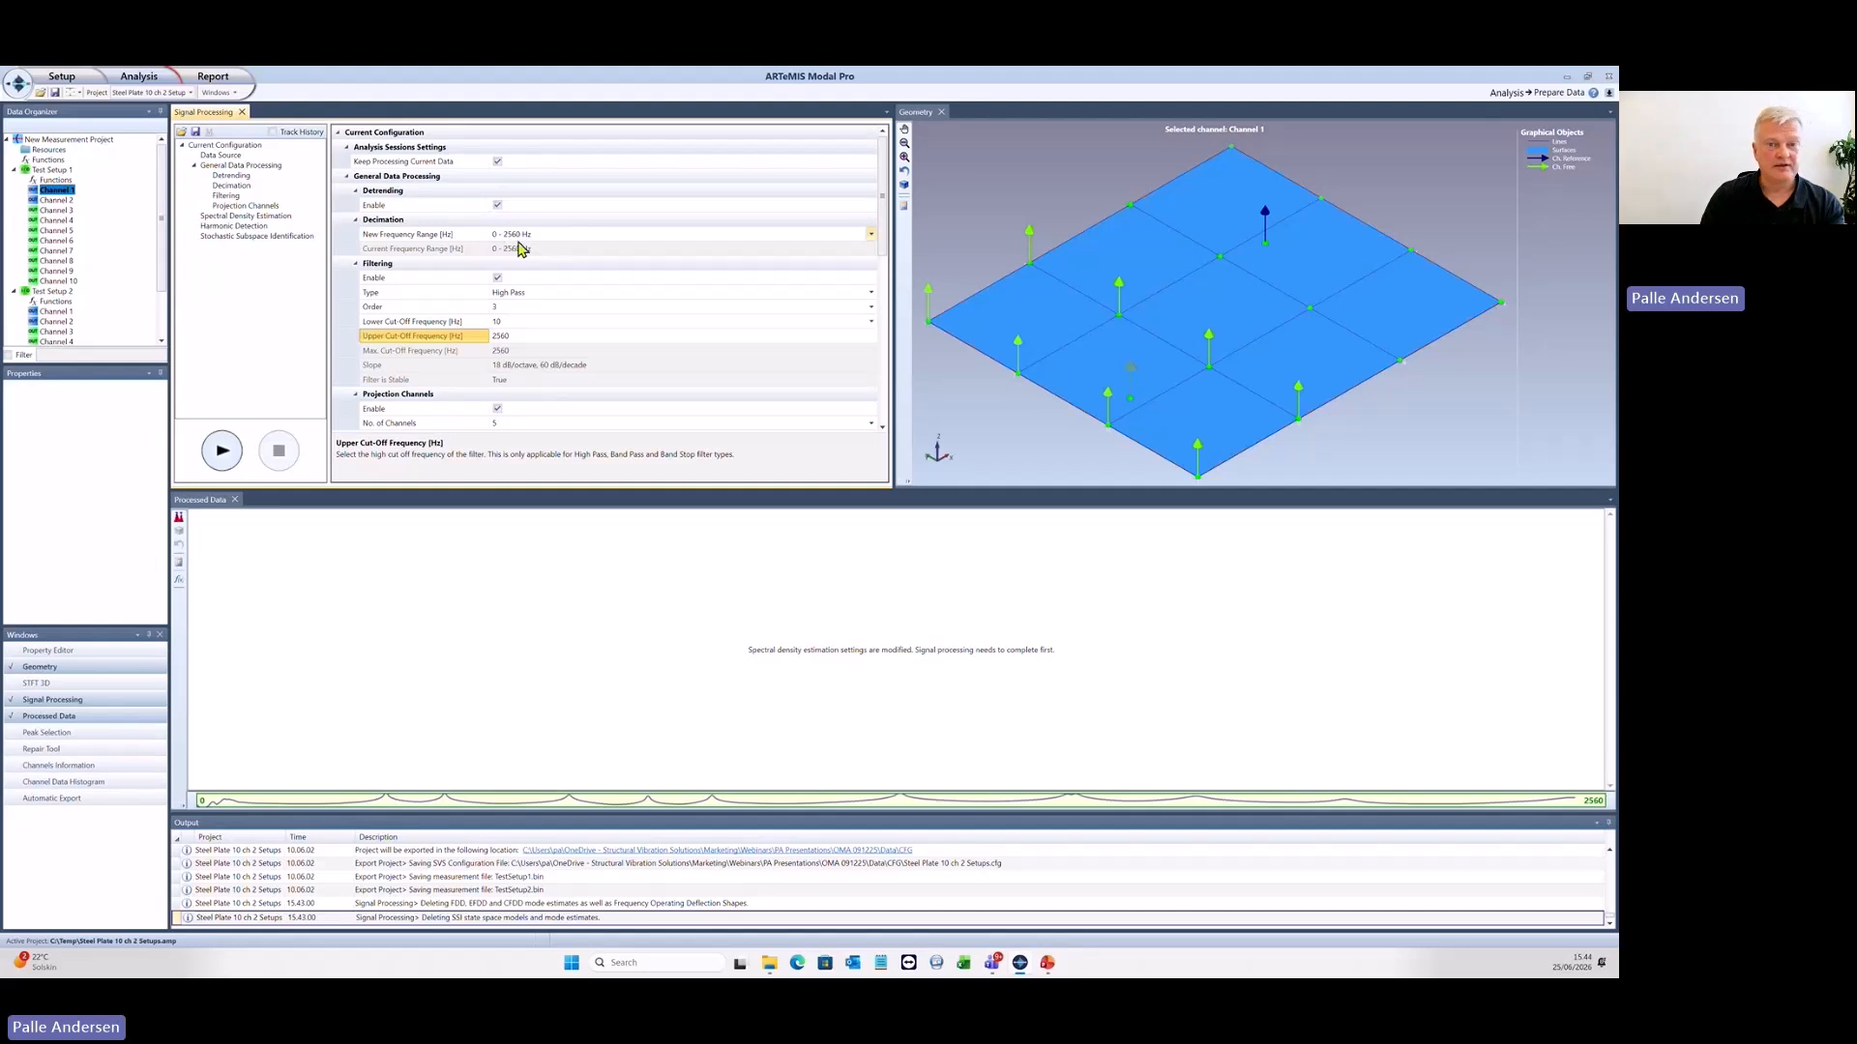
- Examine the new frequency ranges available for decimation and switch to the presentation slide on processing and repairing response data
{"action": "left_click", "coordinate": [553, 238]}
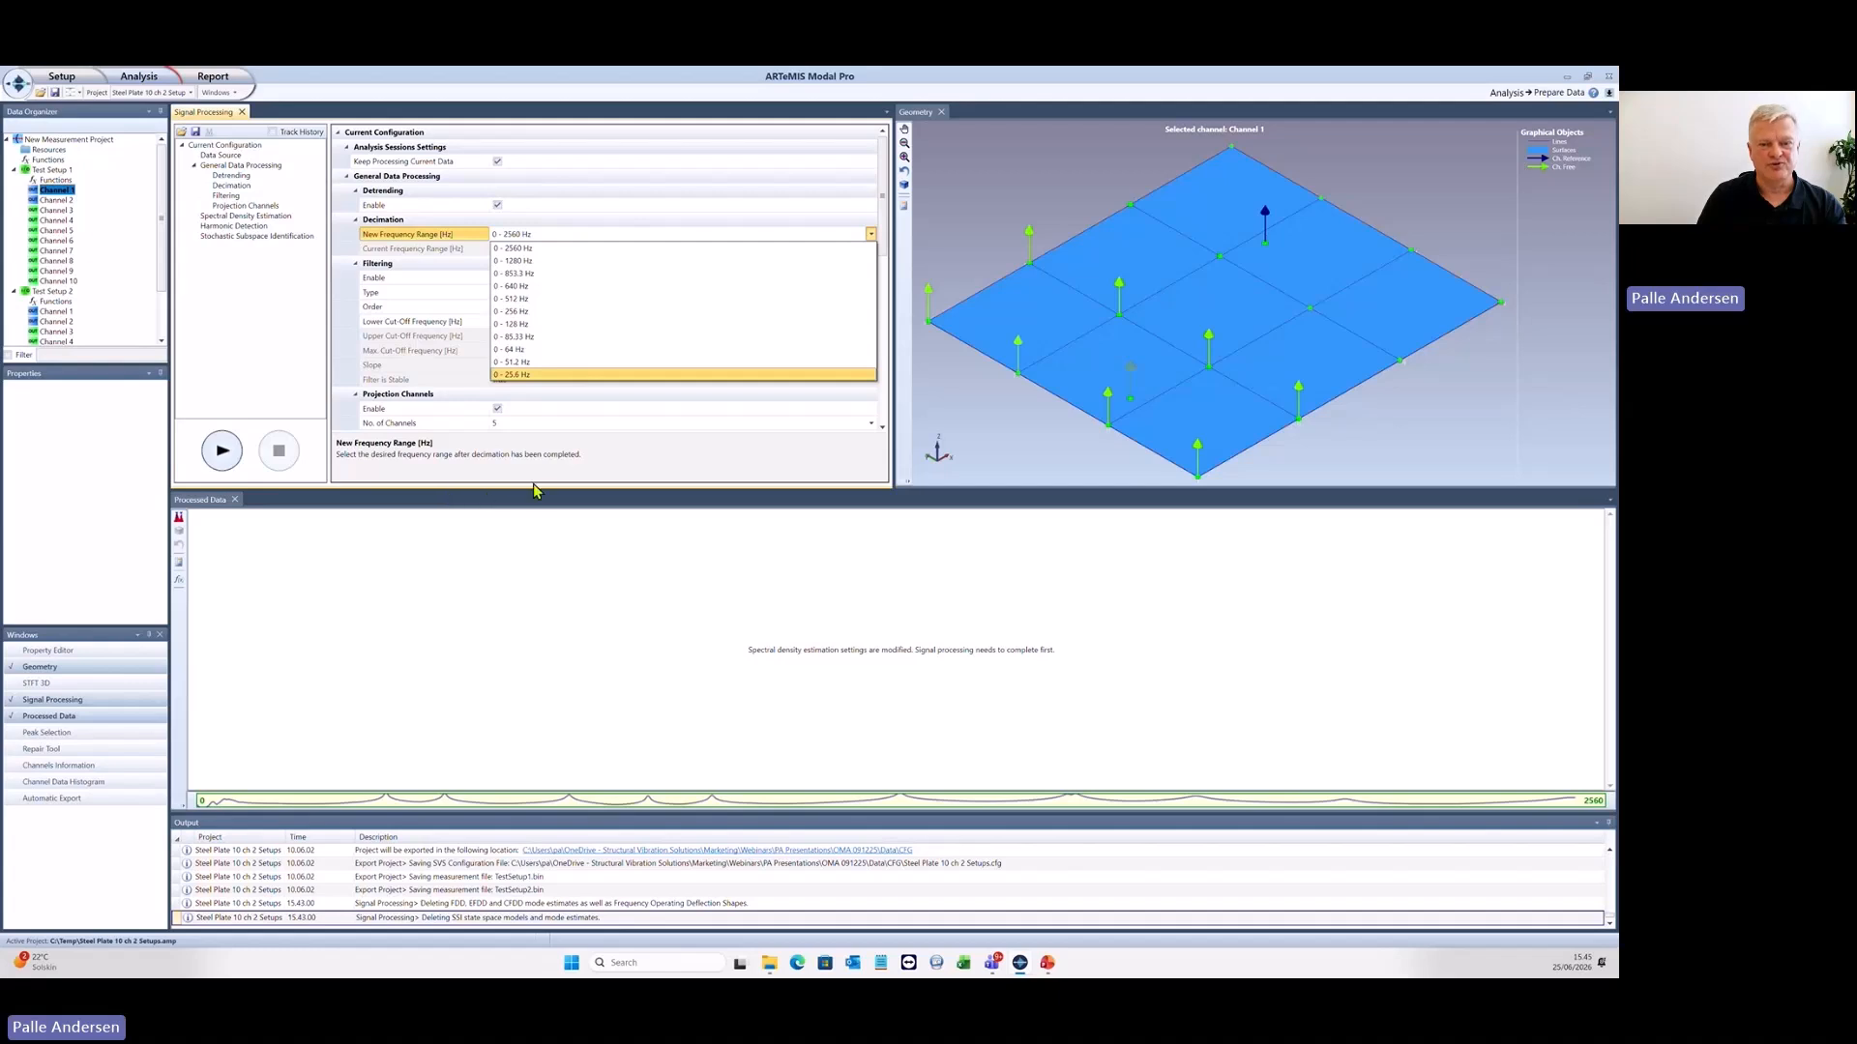
{"action": "left_click", "coordinate": [595, 471]}
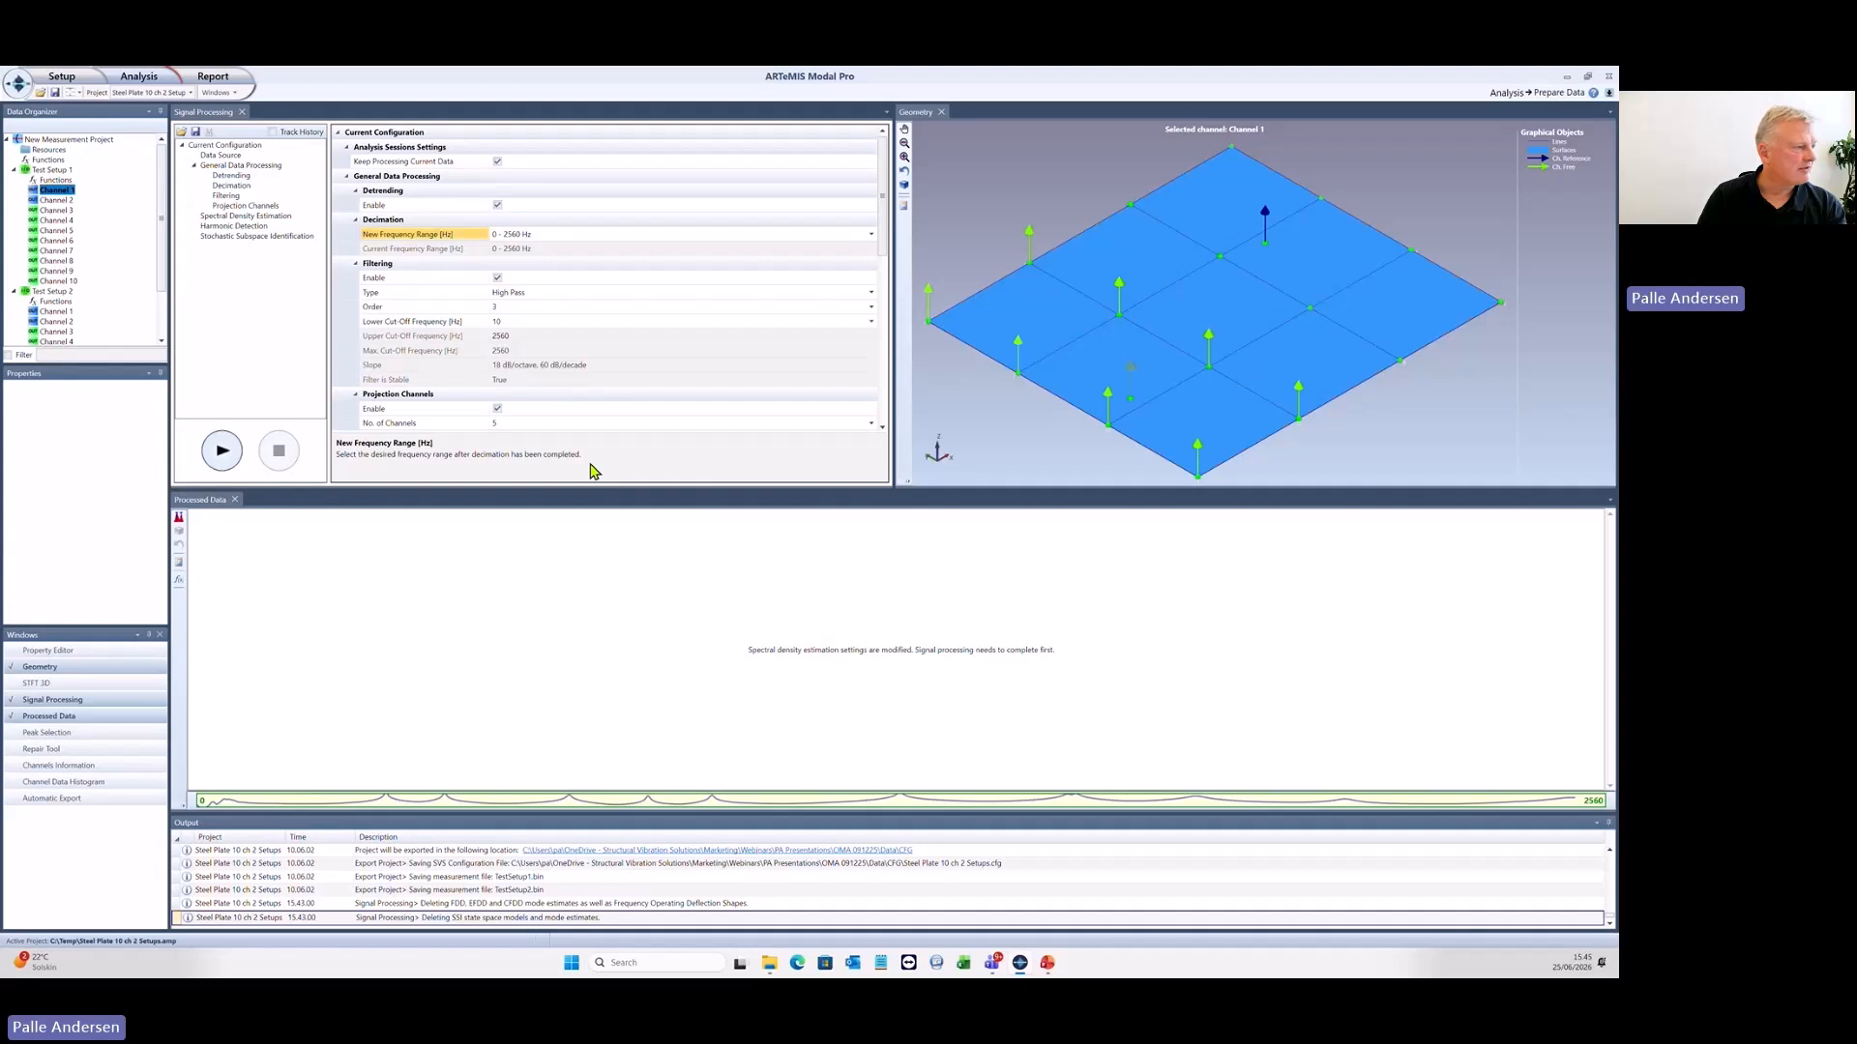
{"action": "key", "text": "alt+Tab"}
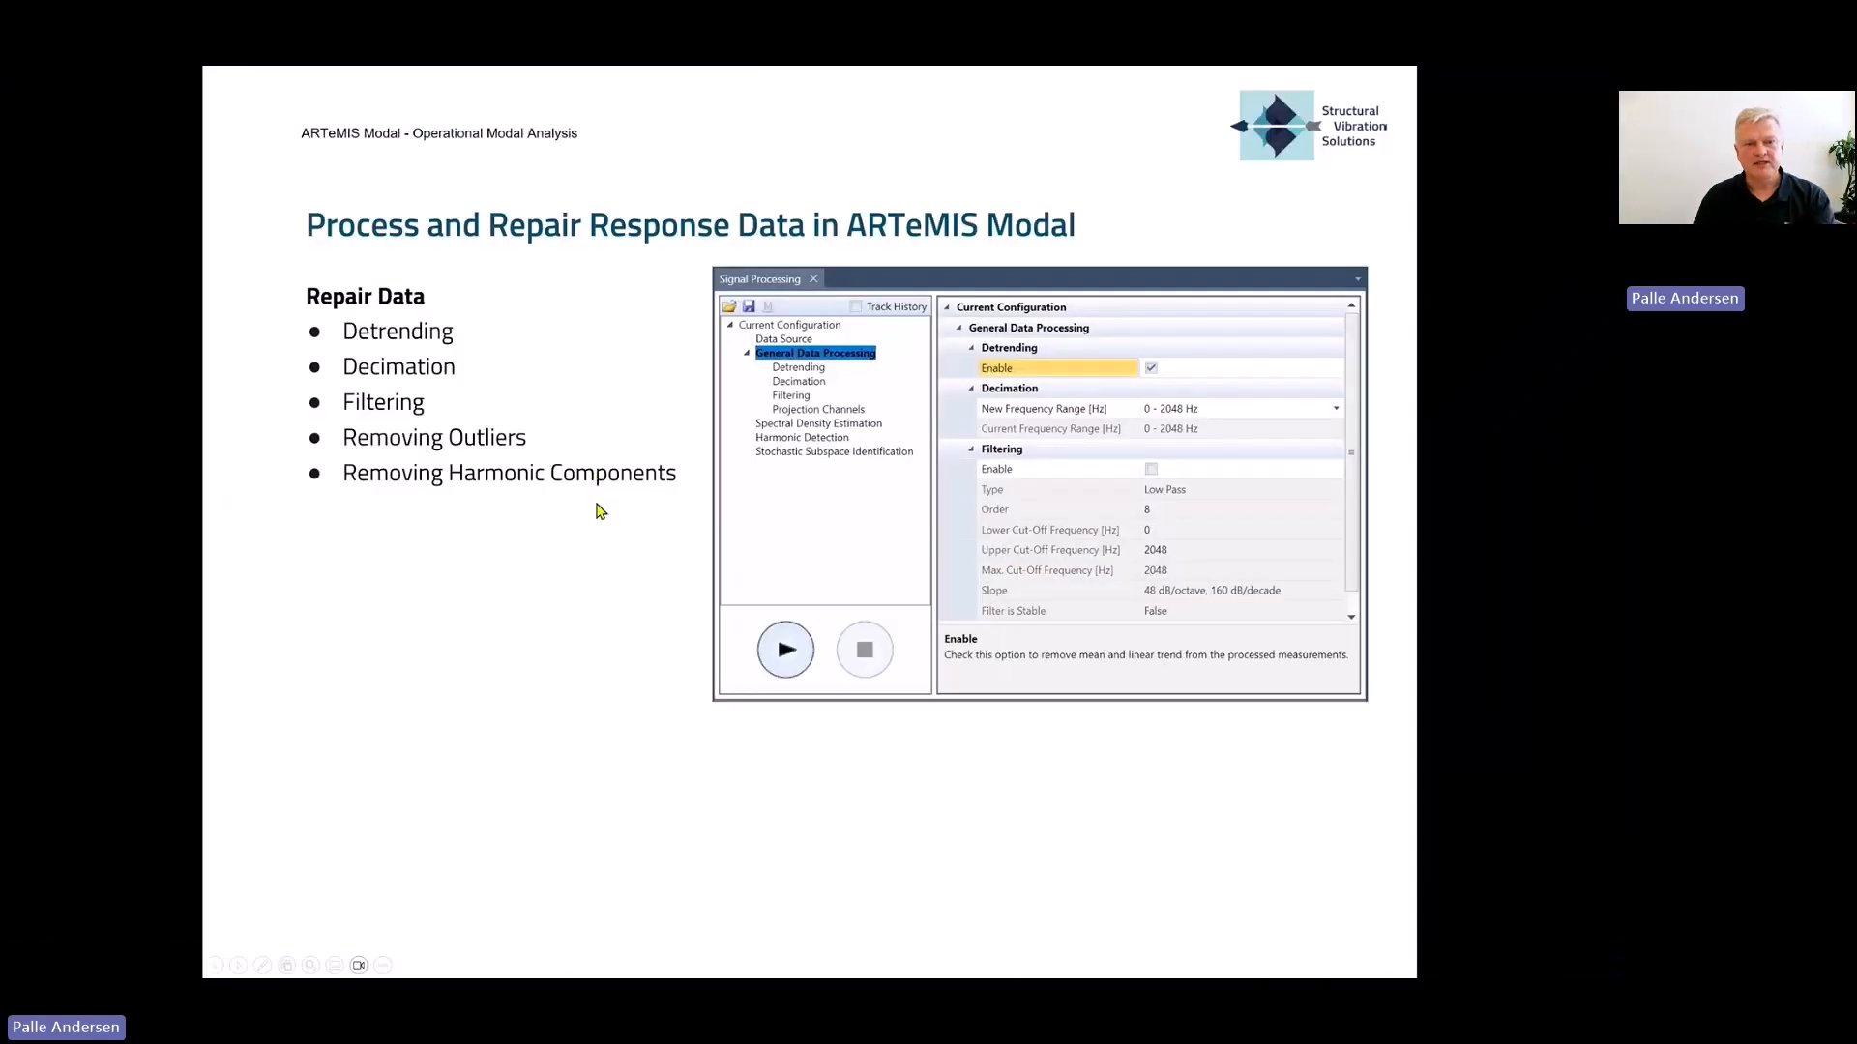
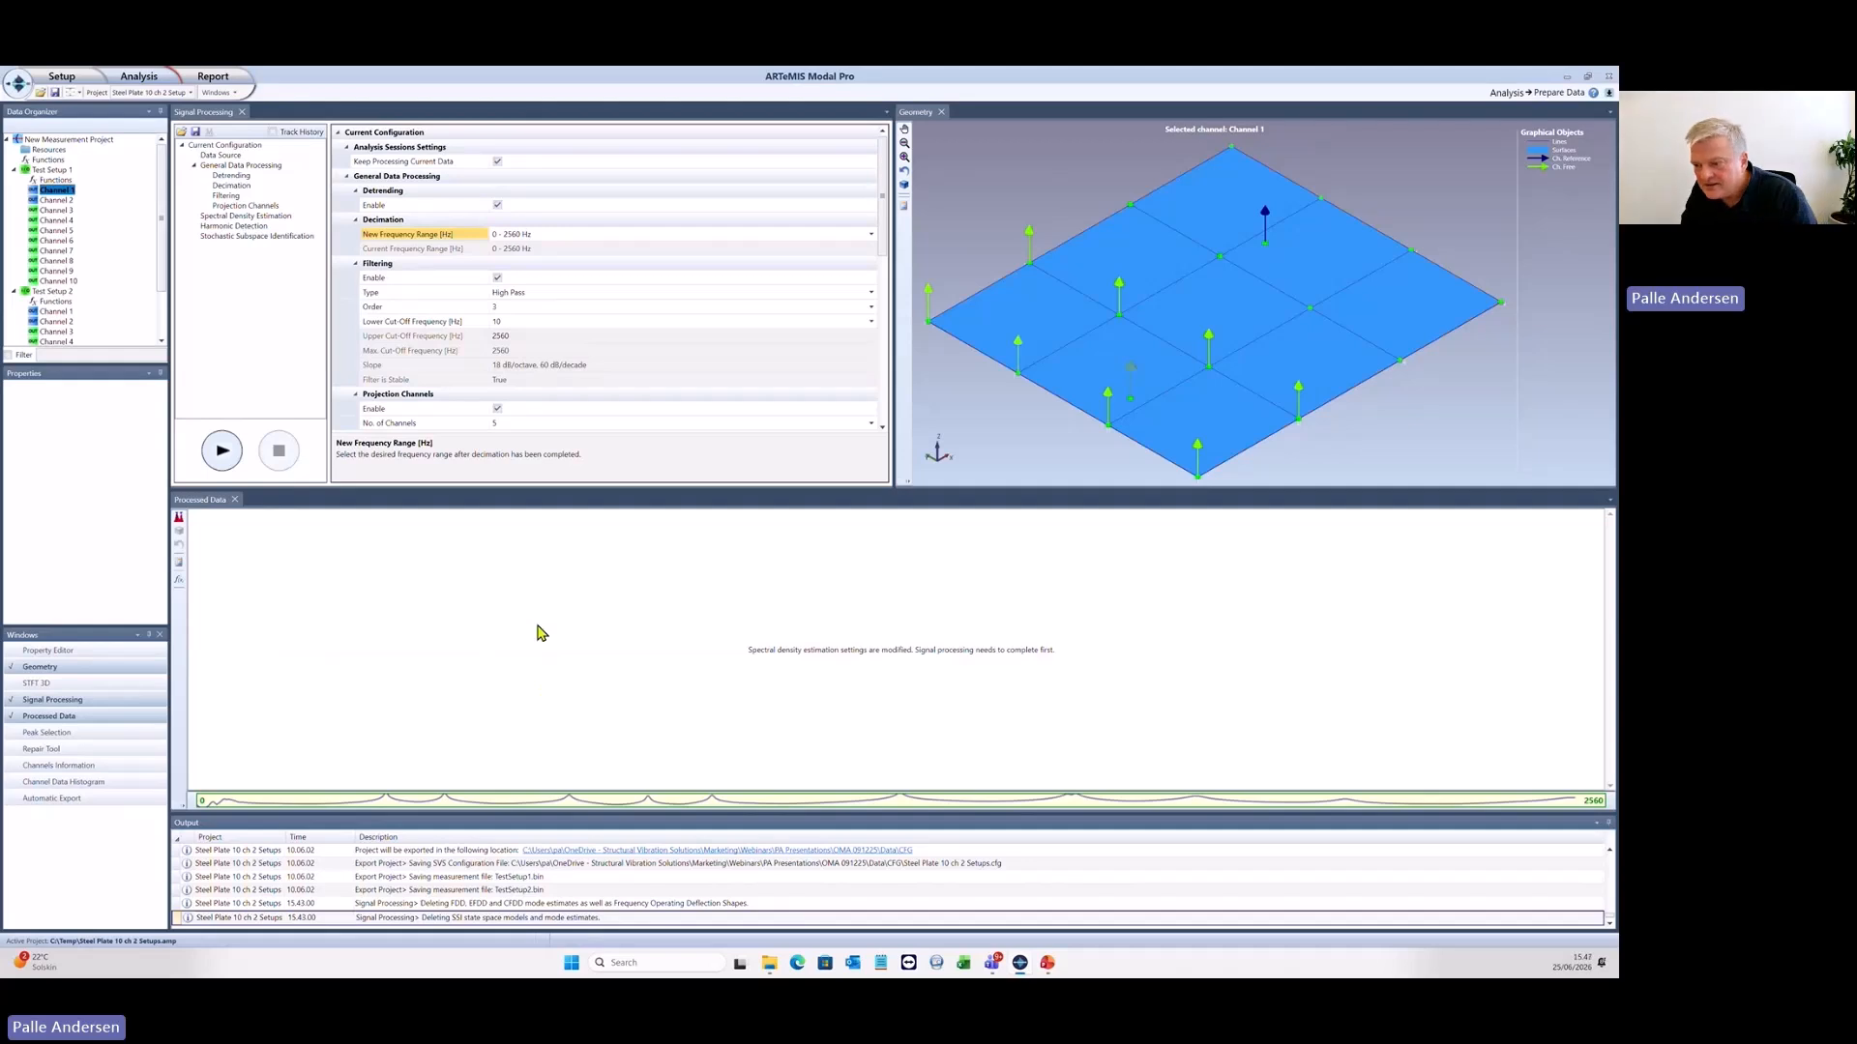
- Close the steel plate project without saving, open the recent DataWithOutliers.cfg, and decline saving it as a project
{"action": "left_click", "coordinate": [19, 84]}
{"action": "left_click", "coordinate": [33, 132]}
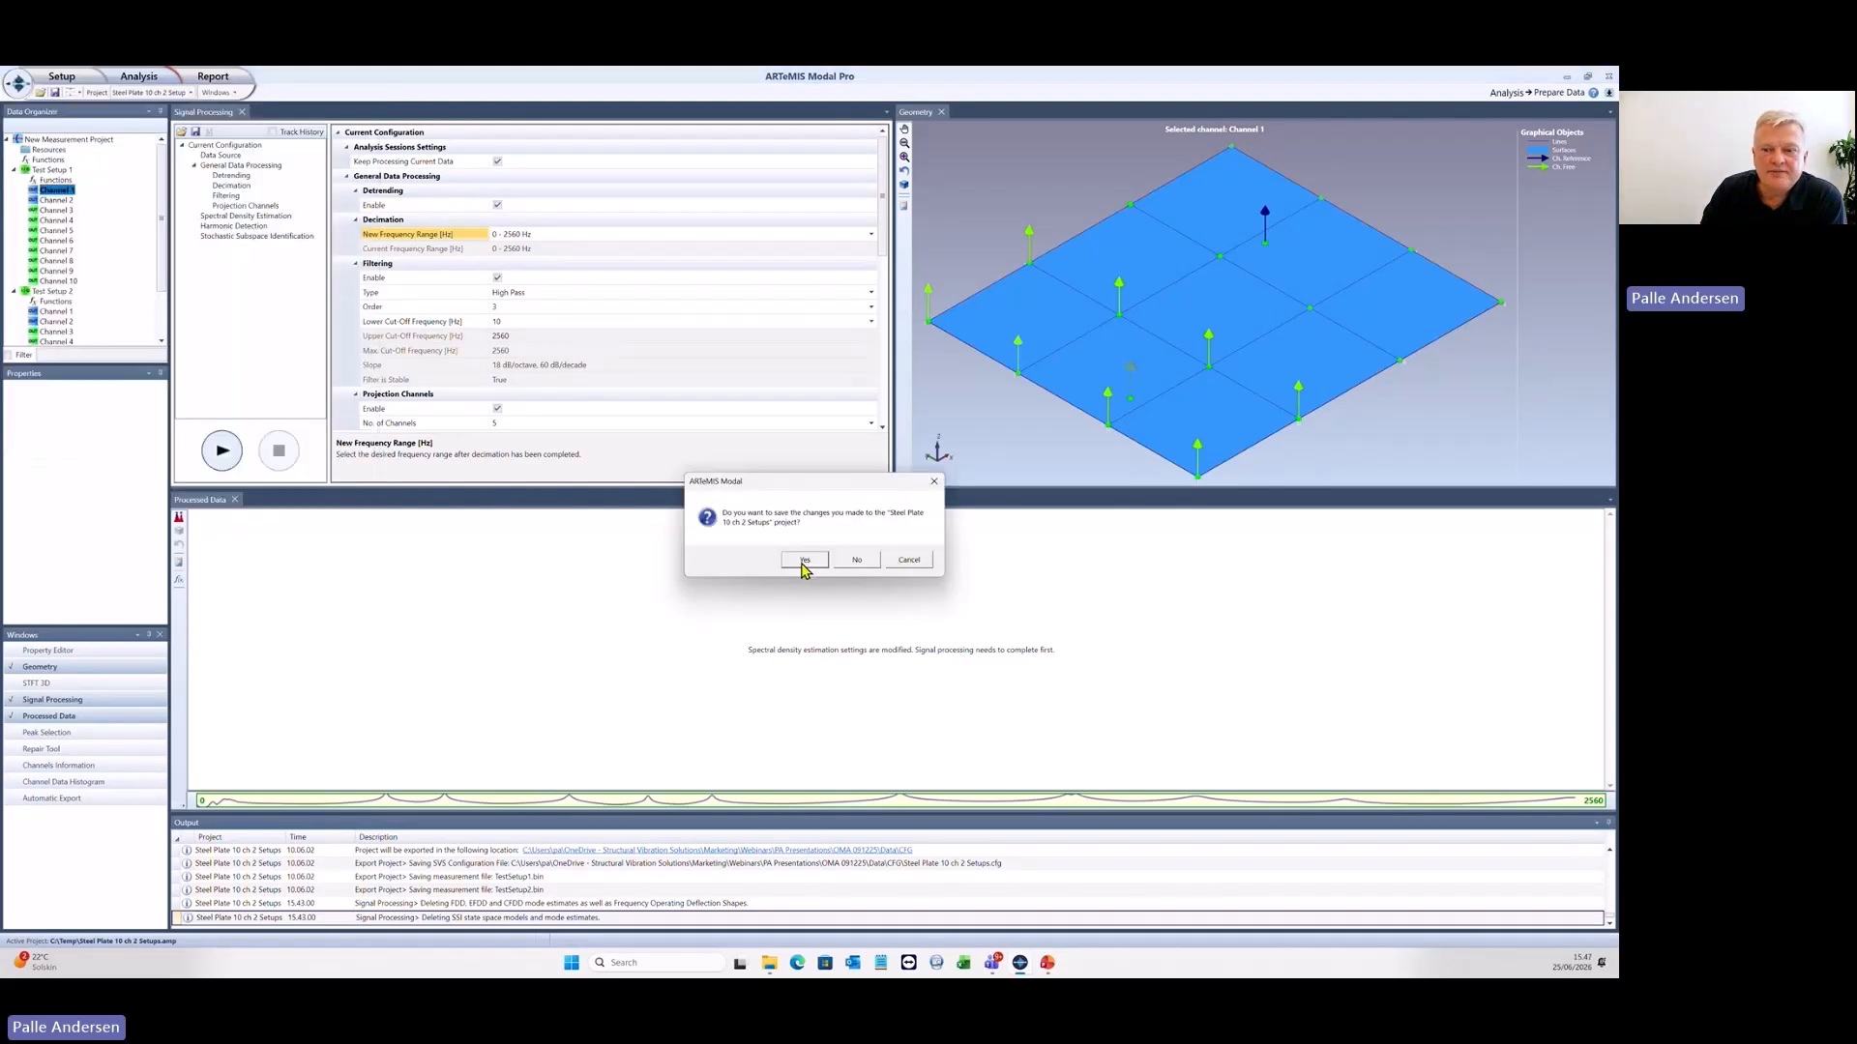
{"action": "left_click", "coordinate": [855, 559]}
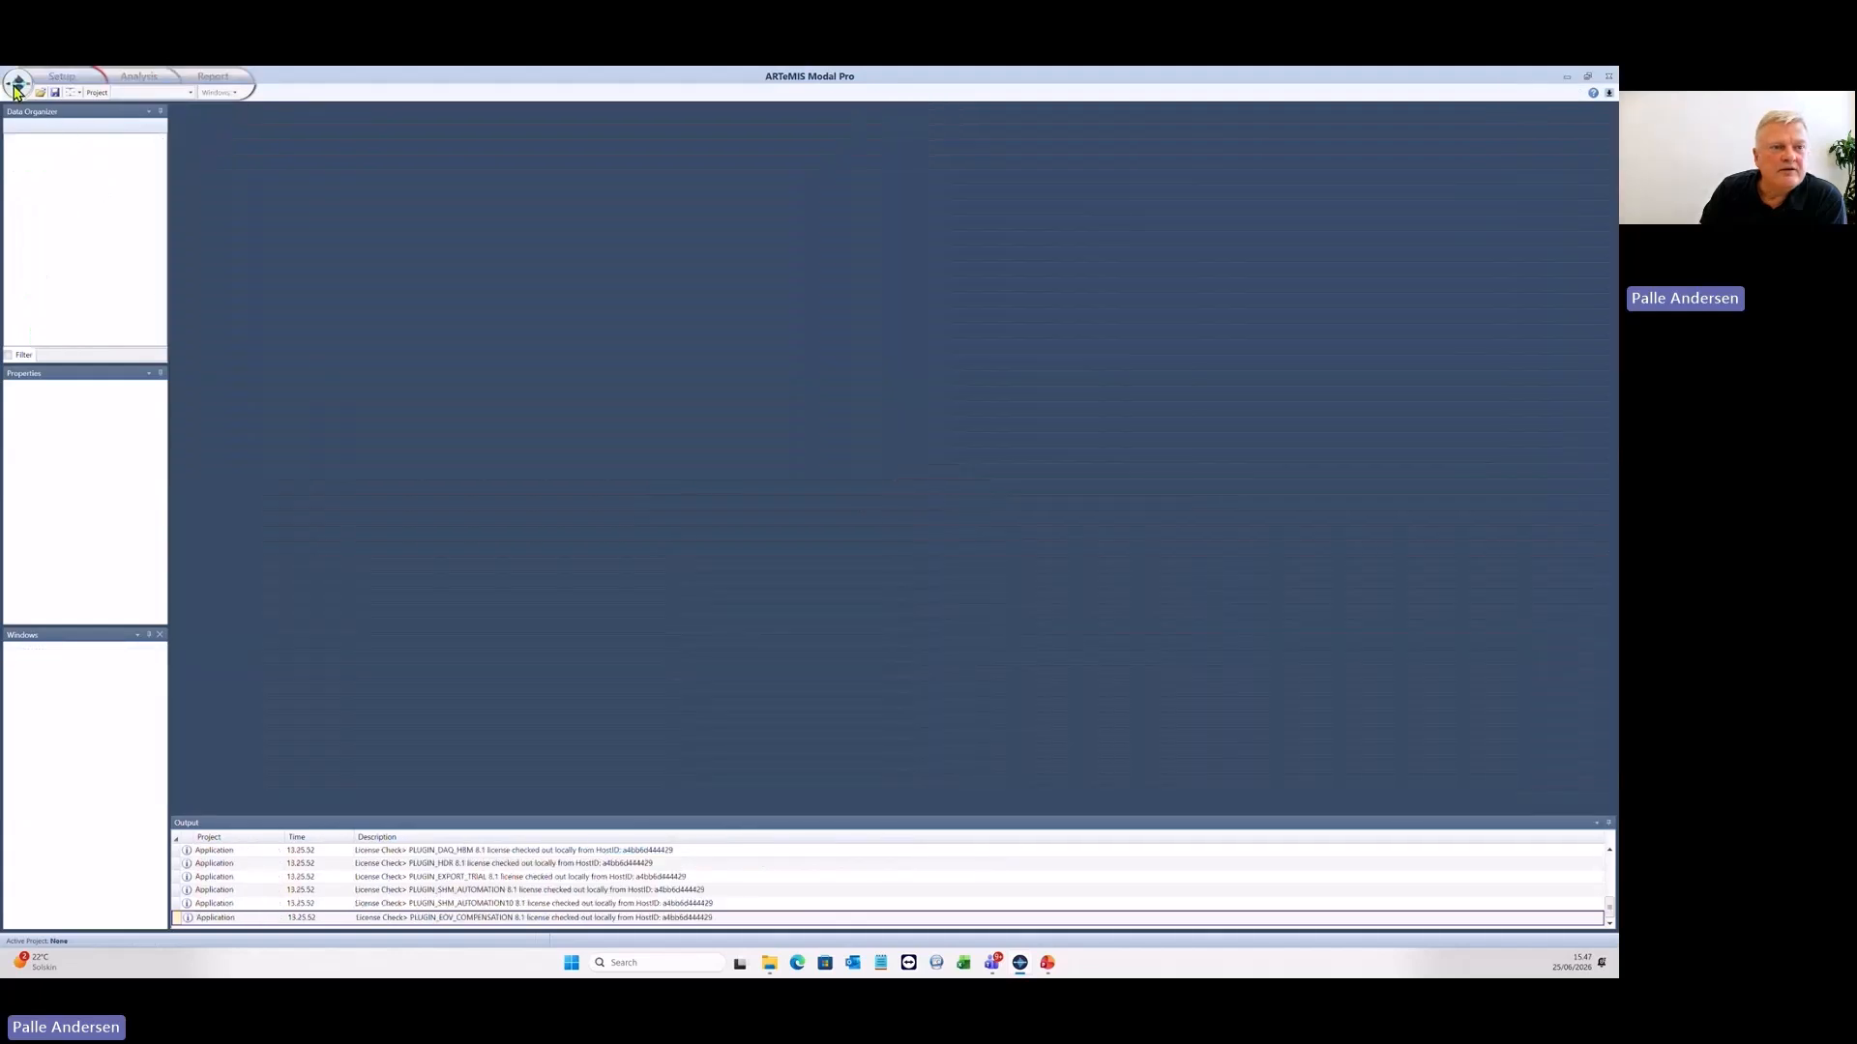
{"action": "left_click", "coordinate": [19, 89]}
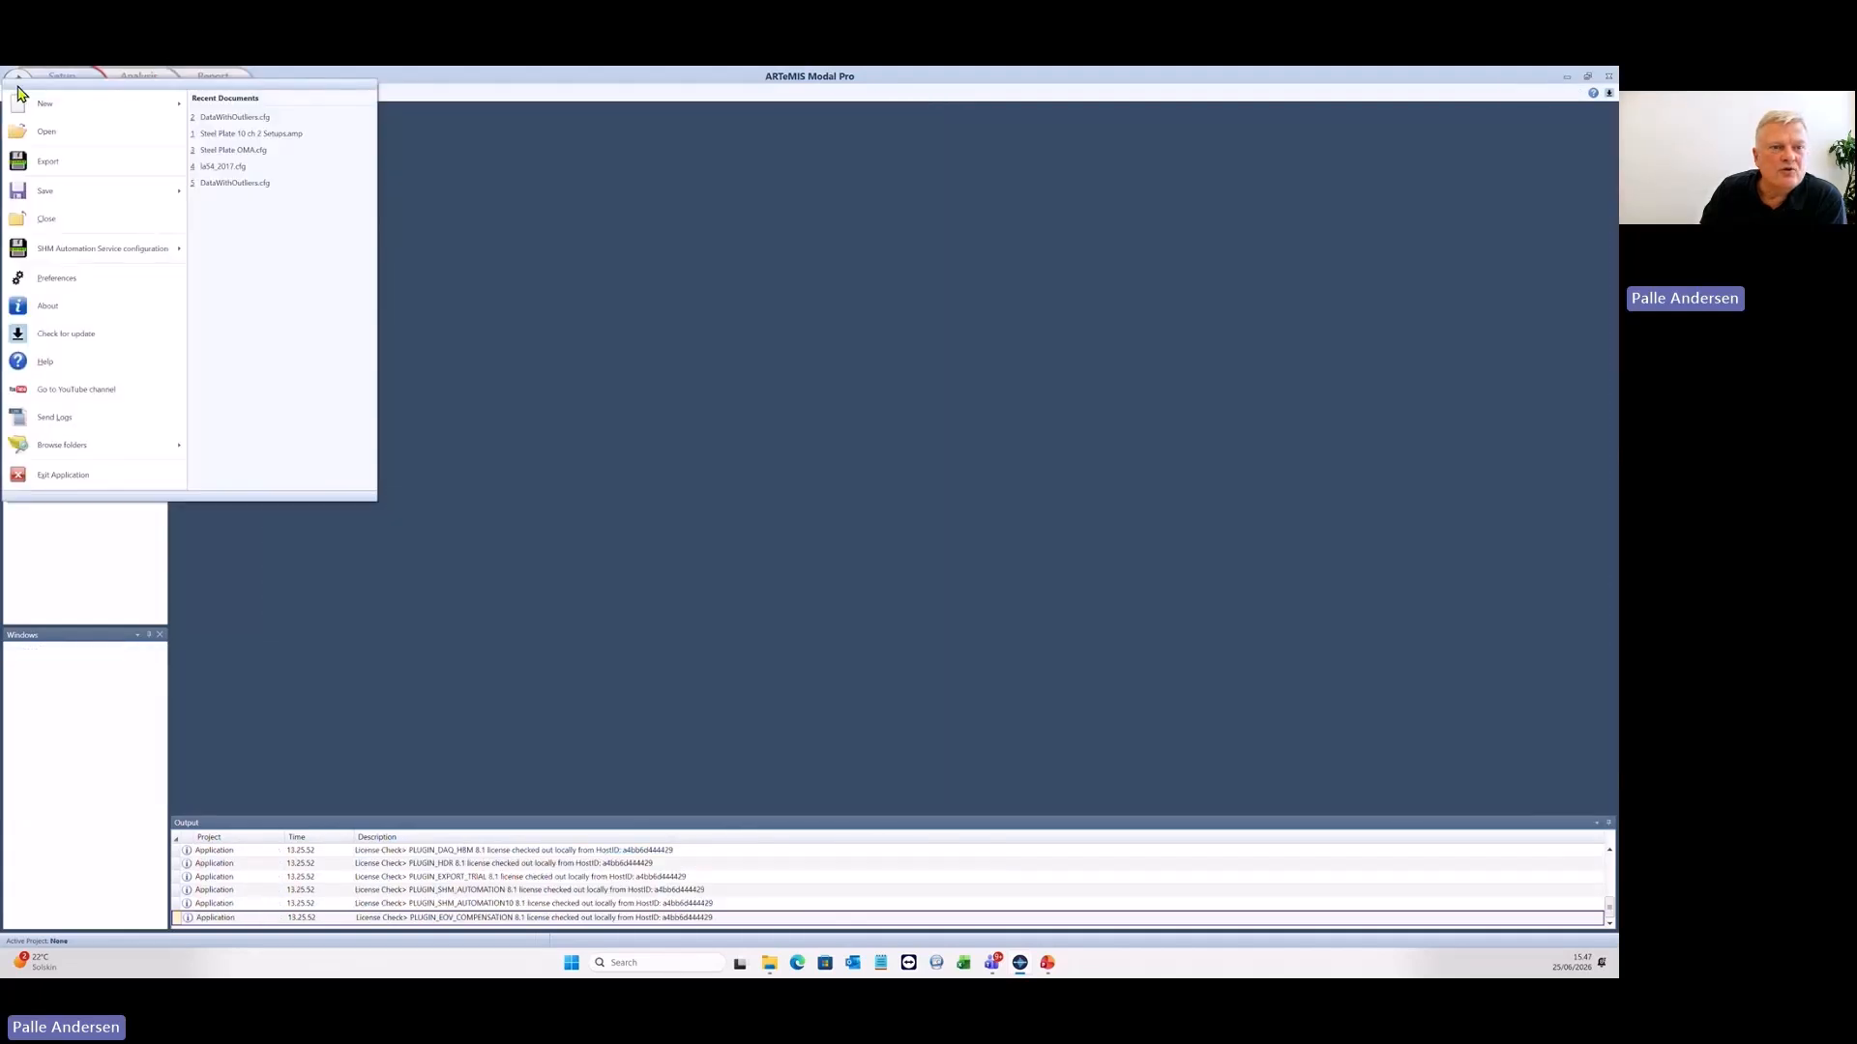
{"action": "left_click", "coordinate": [220, 117]}
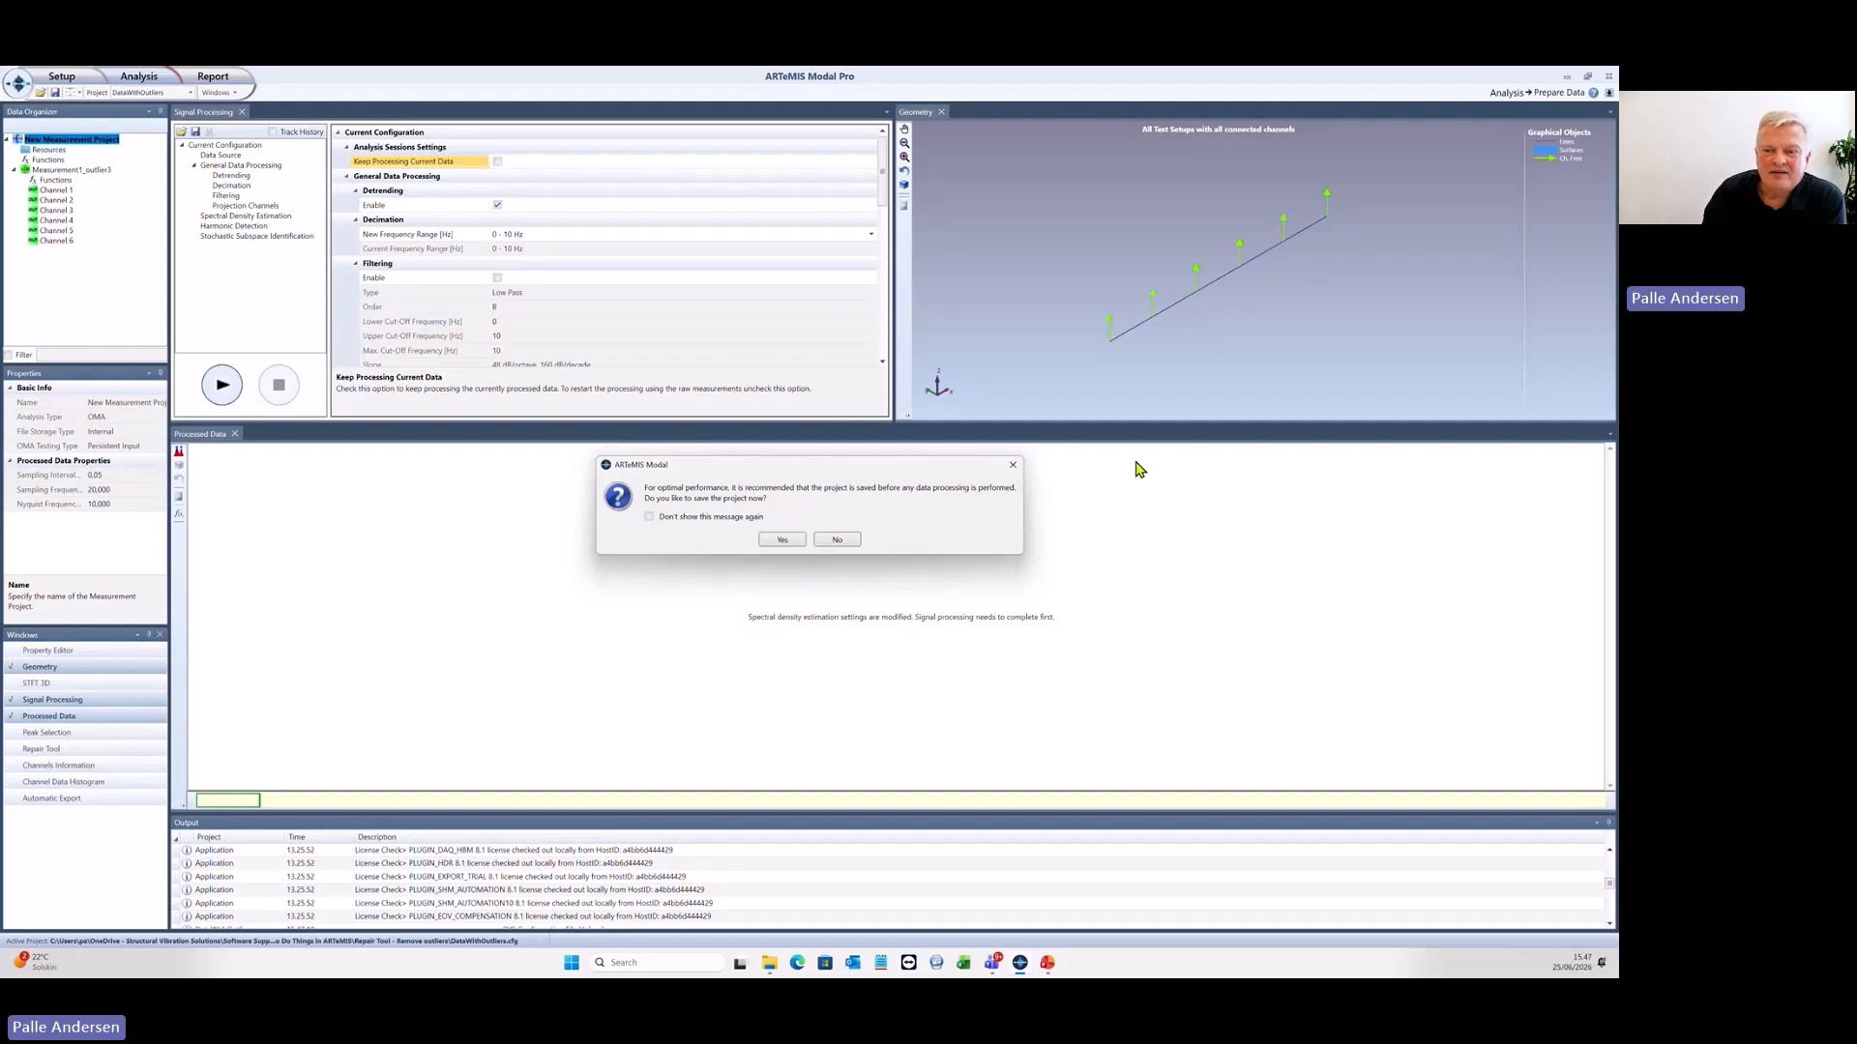
{"action": "left_click", "coordinate": [853, 542]}
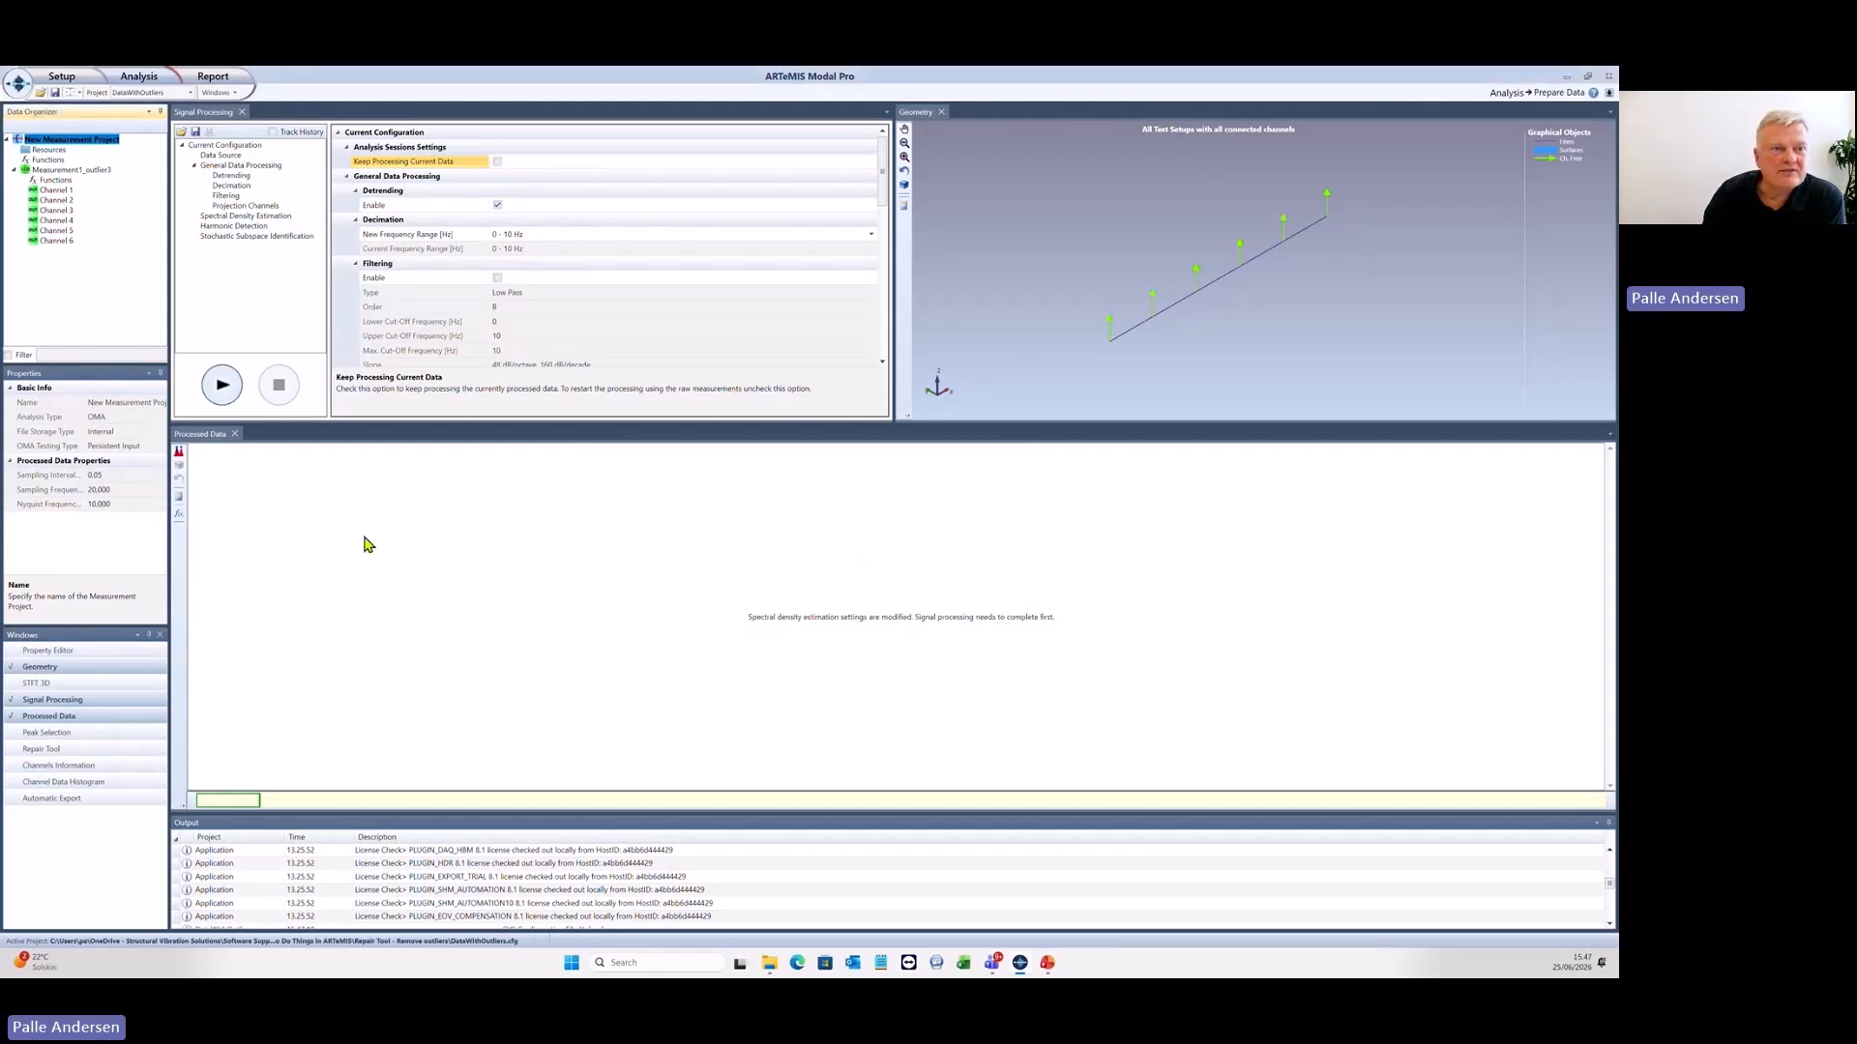
- Examine the channel time series for outliers in Manage Measurements and return to the Prepare Data task
{"action": "left_click", "coordinate": [61, 75]}
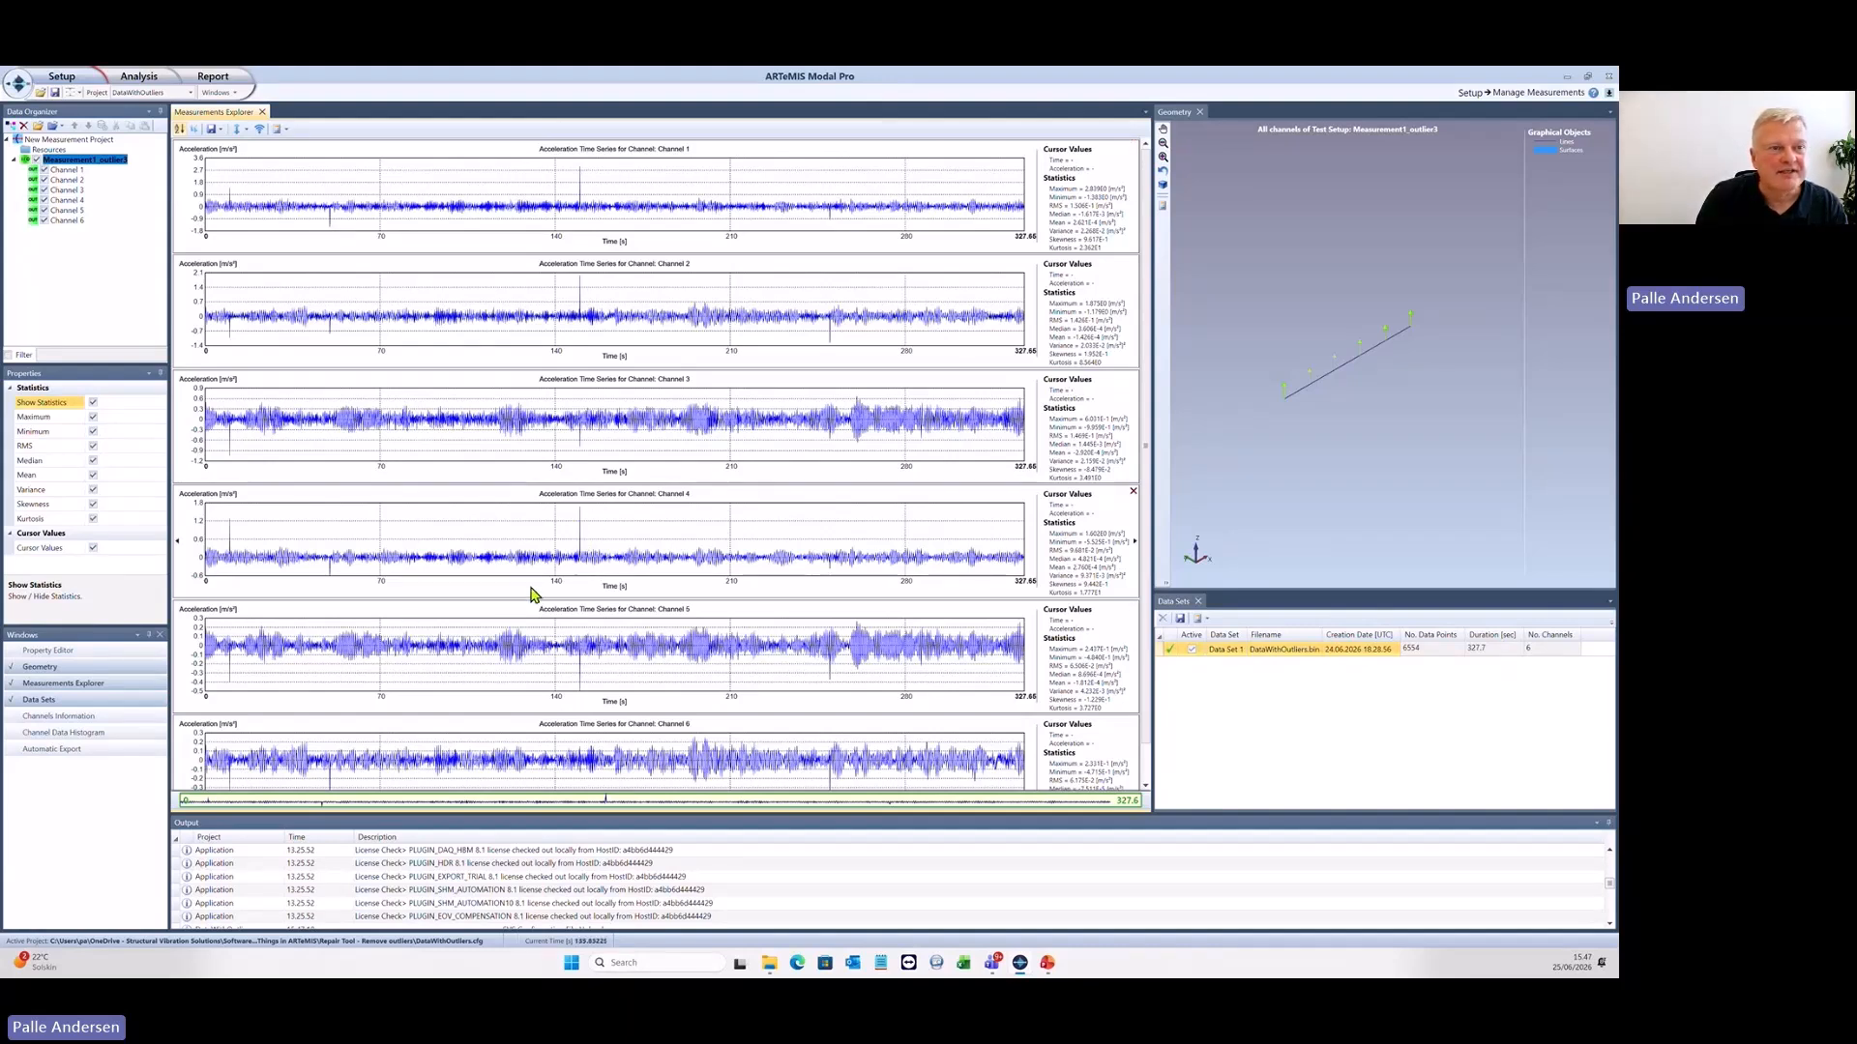
{"action": "left_click", "coordinate": [138, 77]}
{"action": "left_click", "coordinate": [140, 94]}
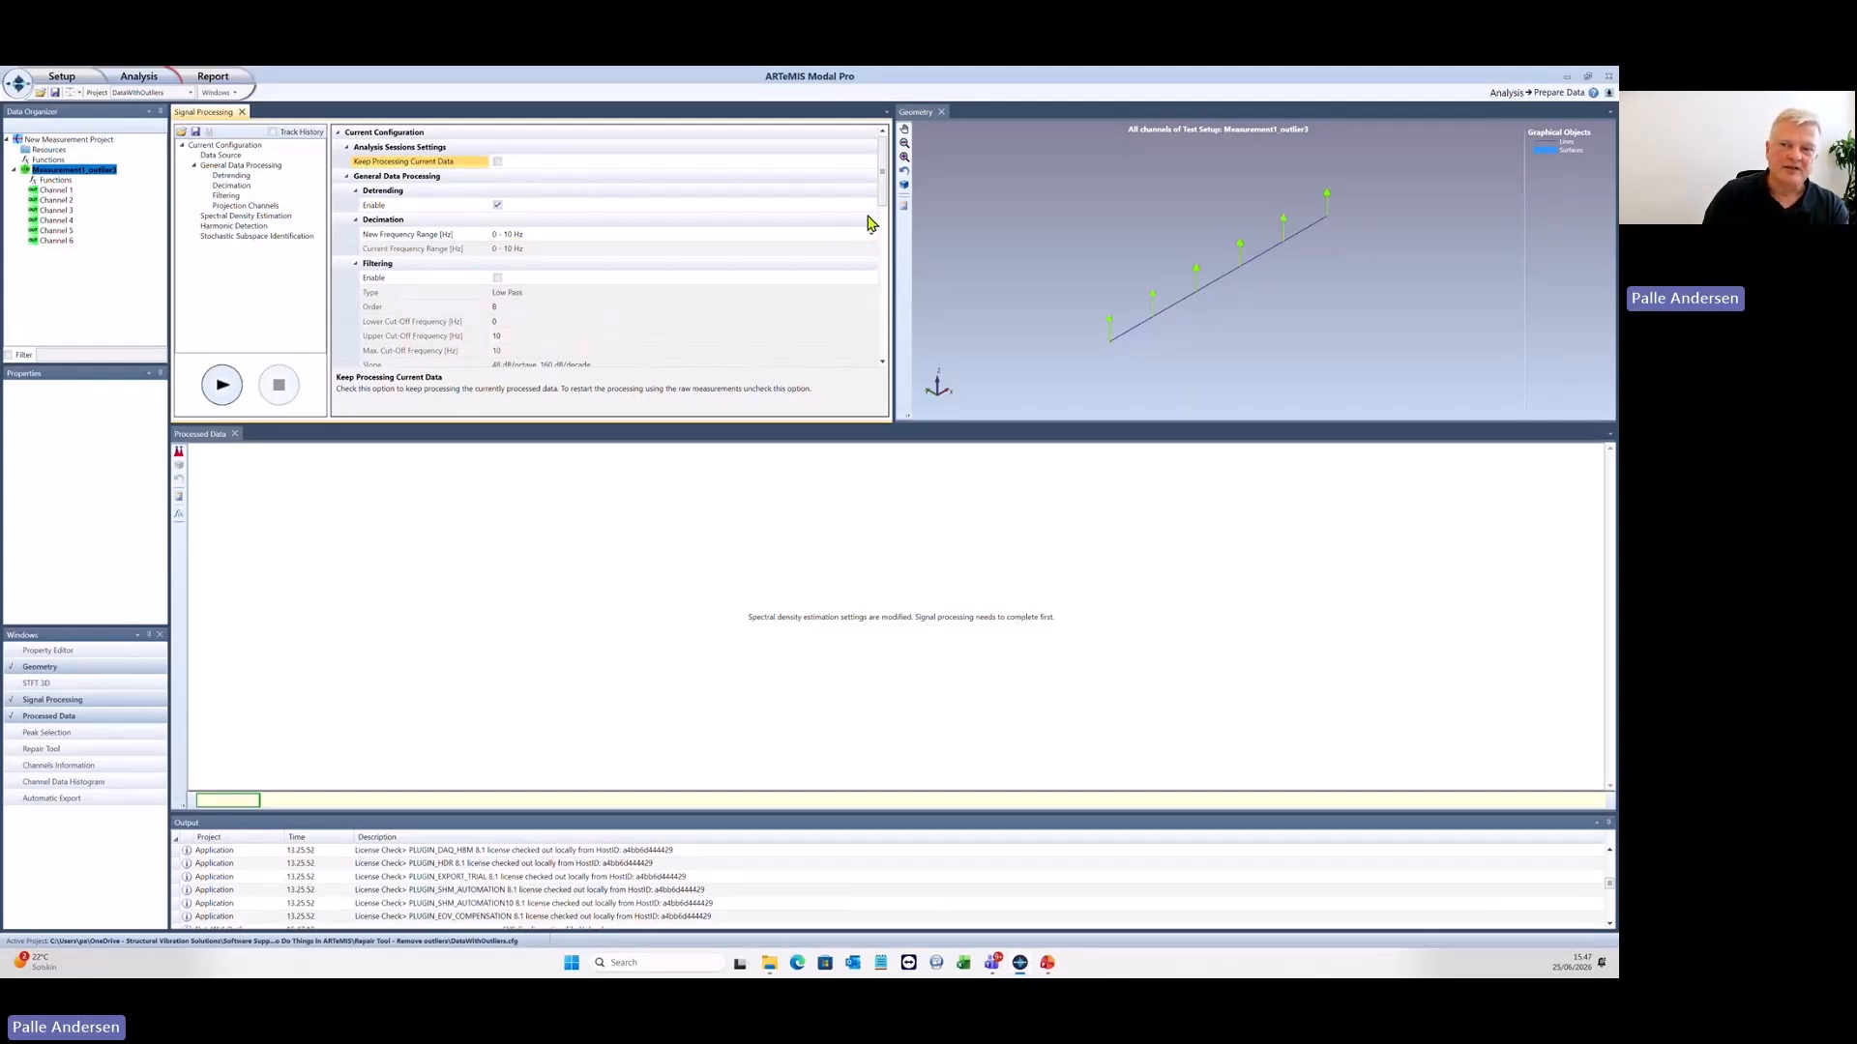
- Disable Stochastic Subspace Identification and run the signal processing on the measurements with outliers
{"action": "left_click_drag", "start_coordinate": [882, 194], "coordinate": [881, 355]}
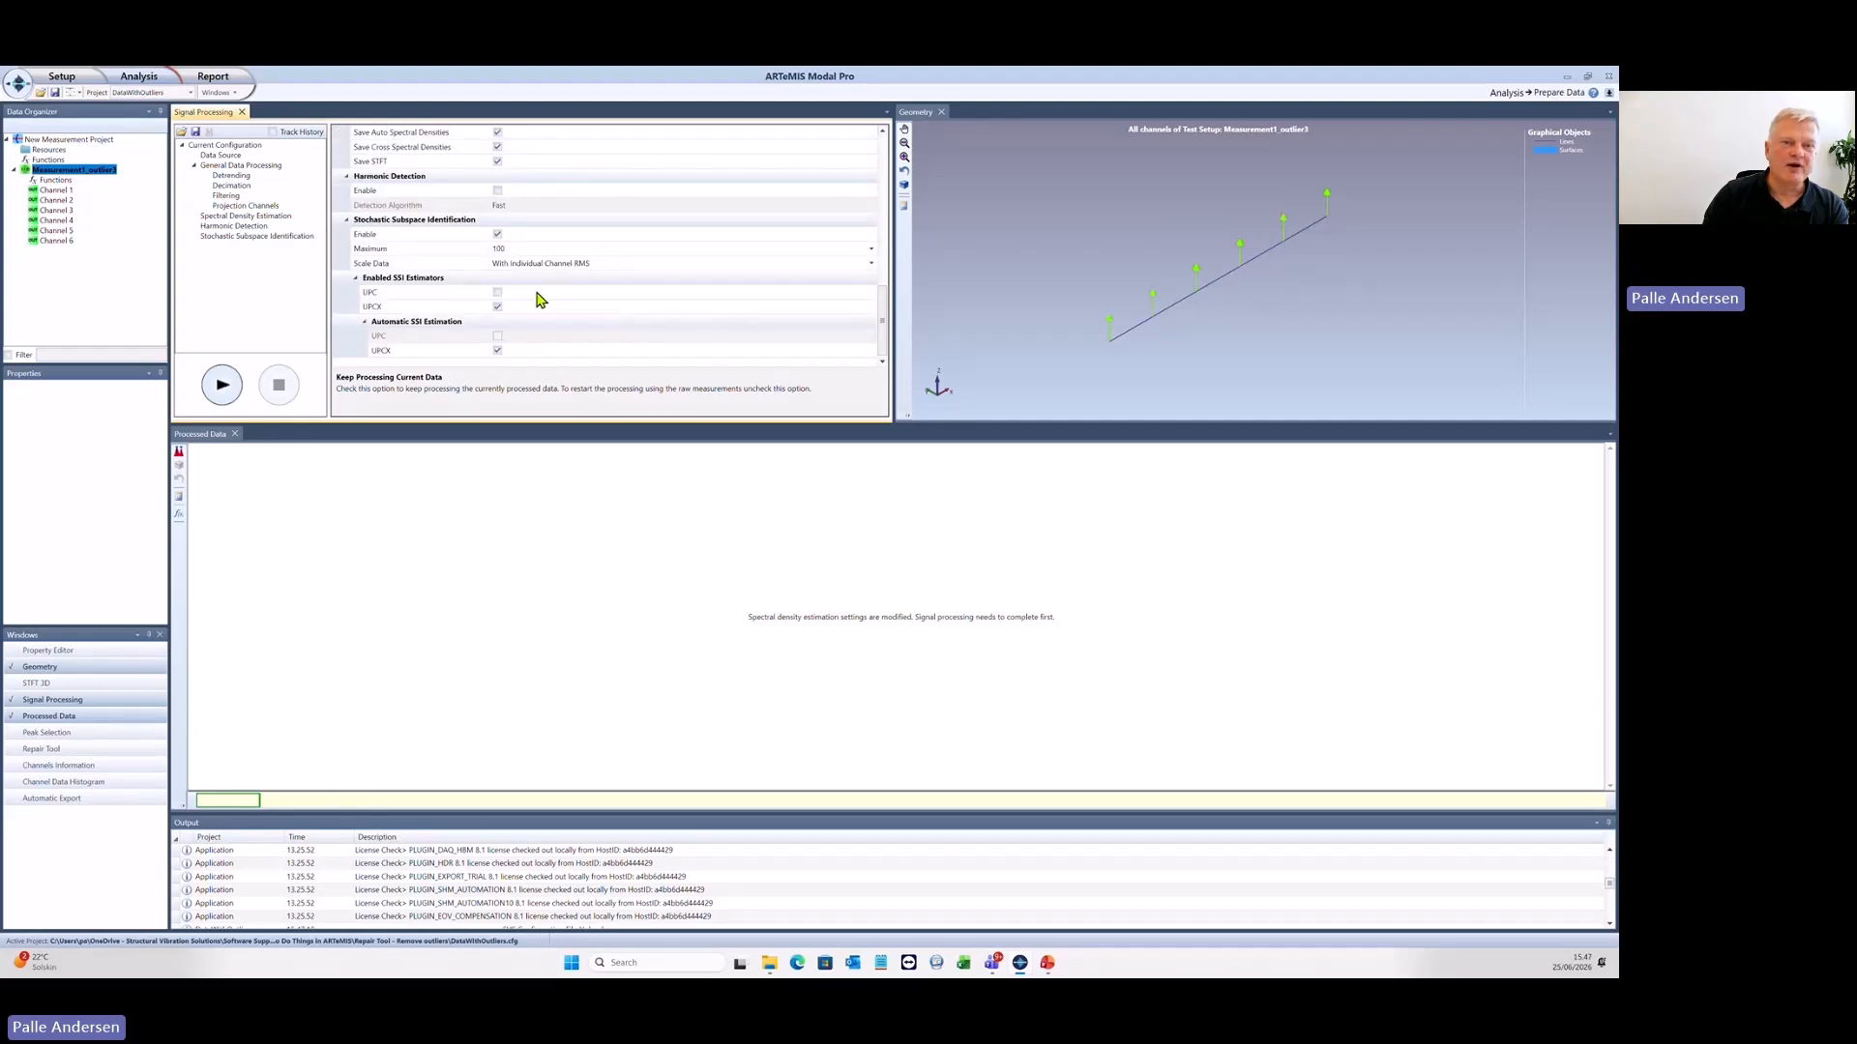
{"action": "left_click", "coordinate": [497, 235]}
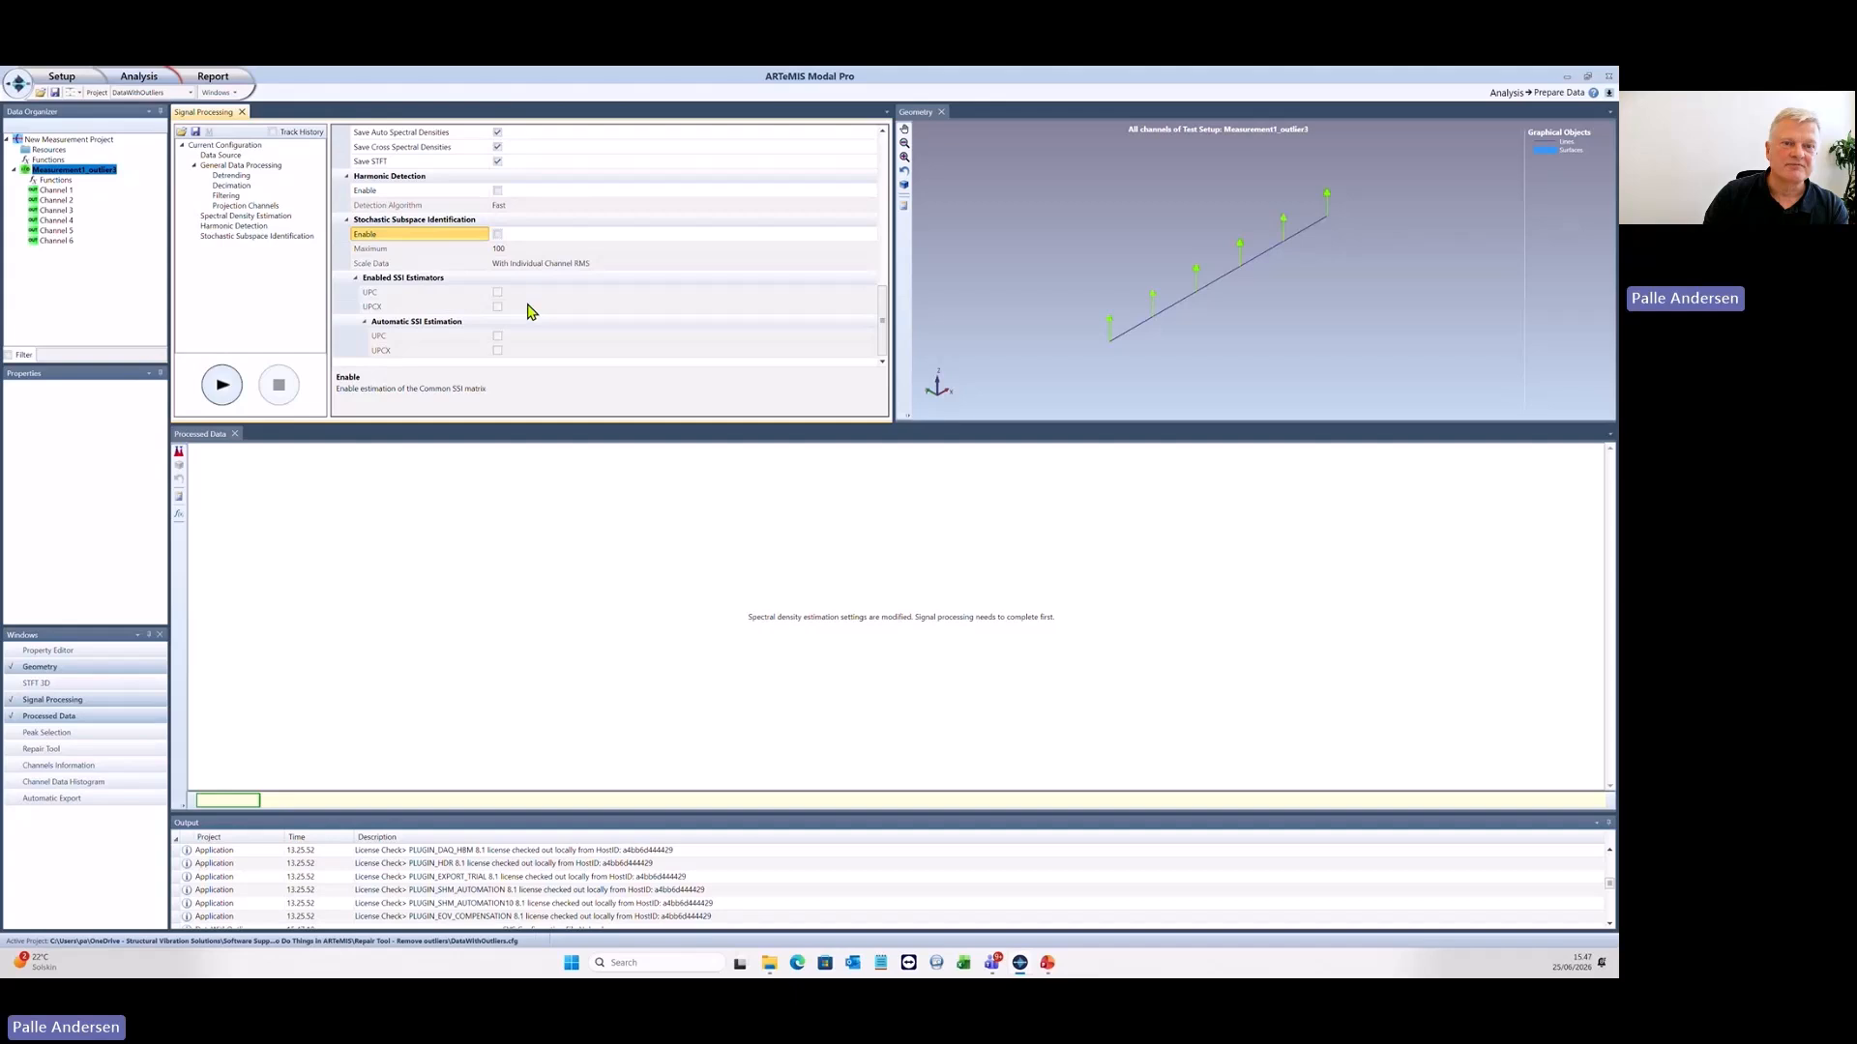
{"action": "left_click", "coordinate": [222, 384]}
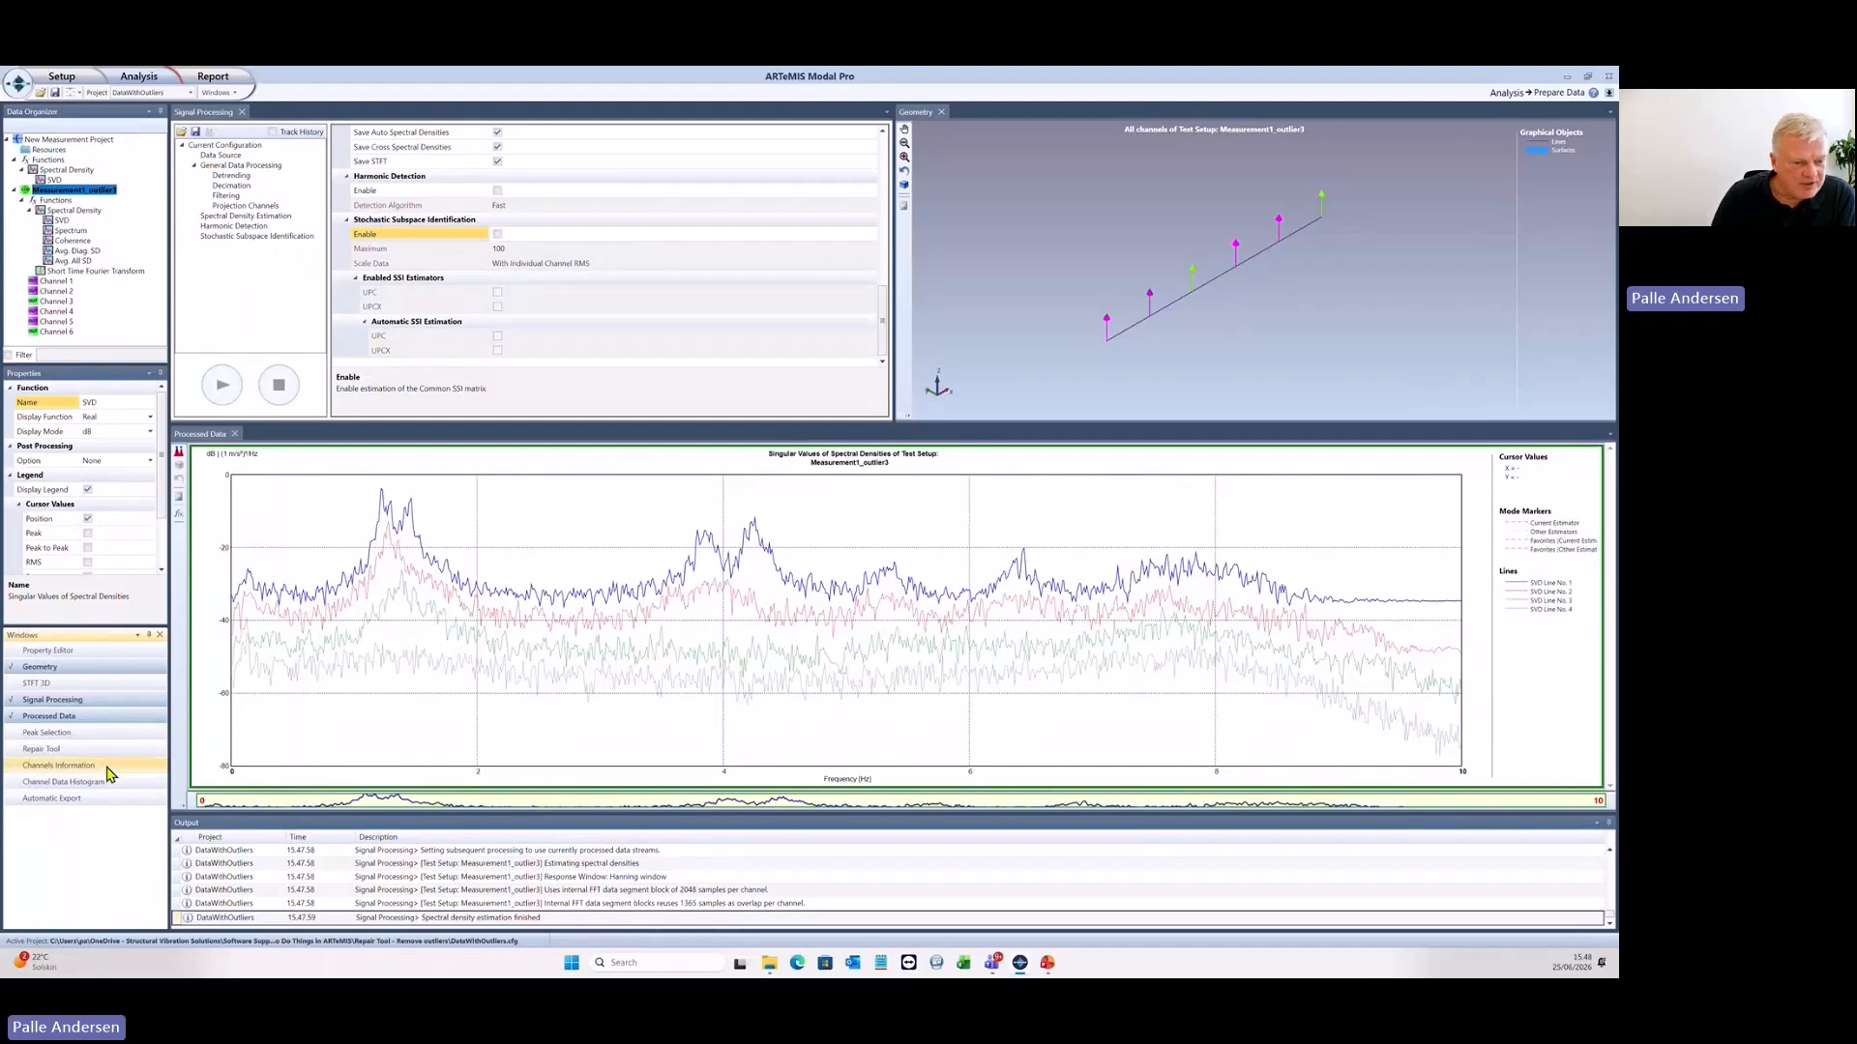
- Show the Repair Tool and enlarge its time series area and the Channel 1 plot vertically
{"action": "left_click", "coordinate": [41, 750]}
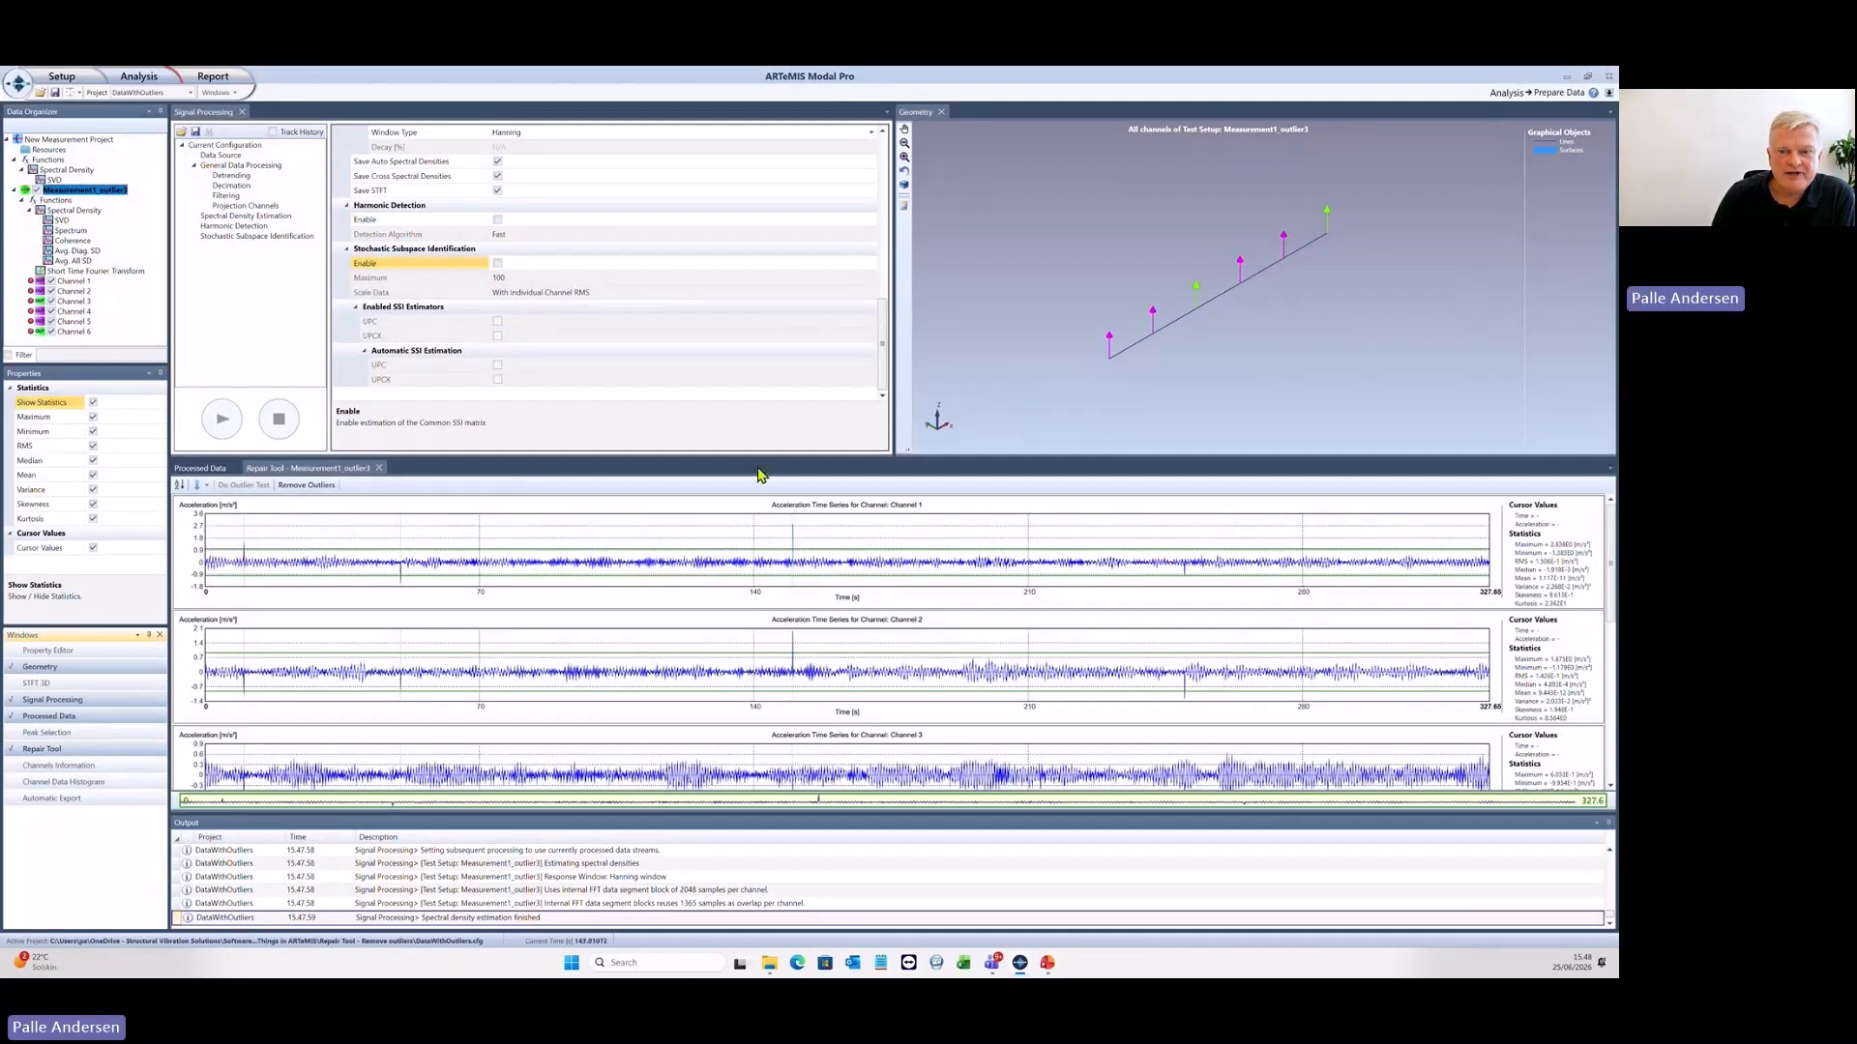
{"action": "left_click_drag", "start_coordinate": [760, 456], "coordinate": [767, 370]}
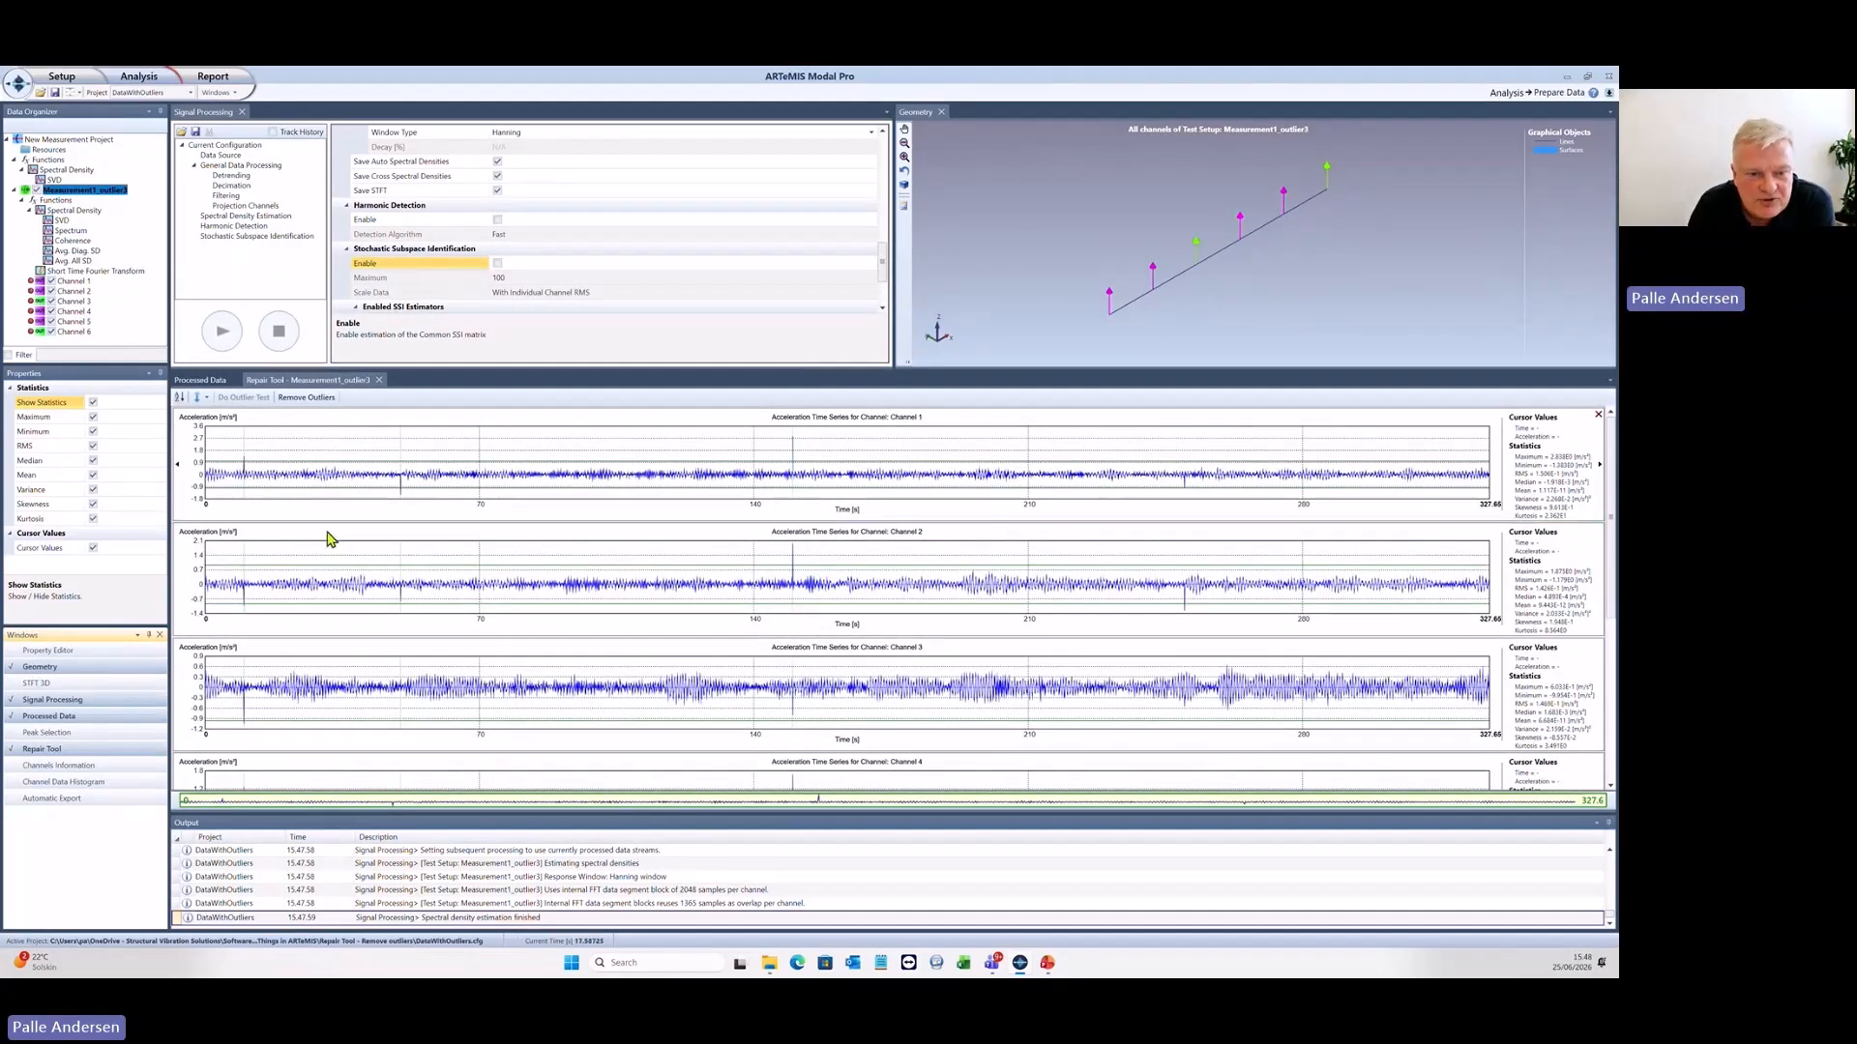
{"action": "left_click_drag", "start_coordinate": [365, 568], "coordinate": [348, 635]}
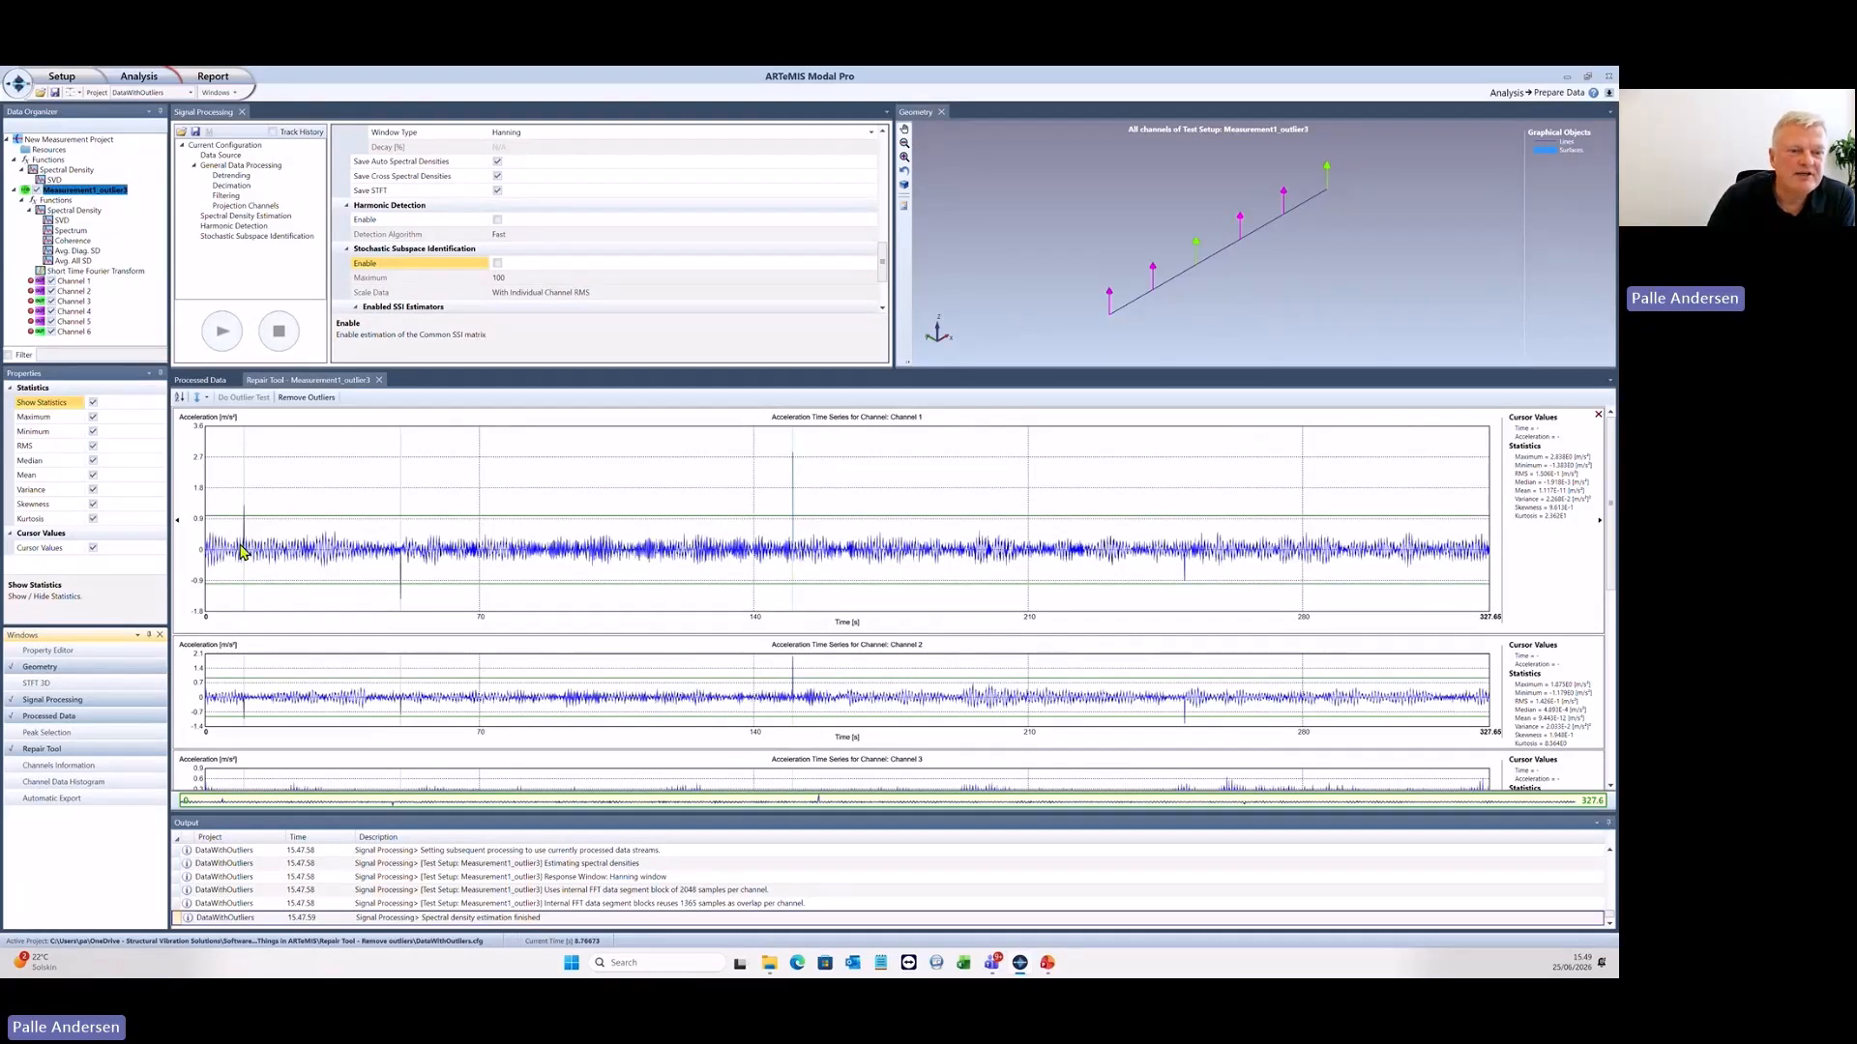
- Remove the outliers using the repair option "Remove outlier from measurements", with Create New Dataset enabled
{"action": "left_click", "coordinate": [312, 398]}
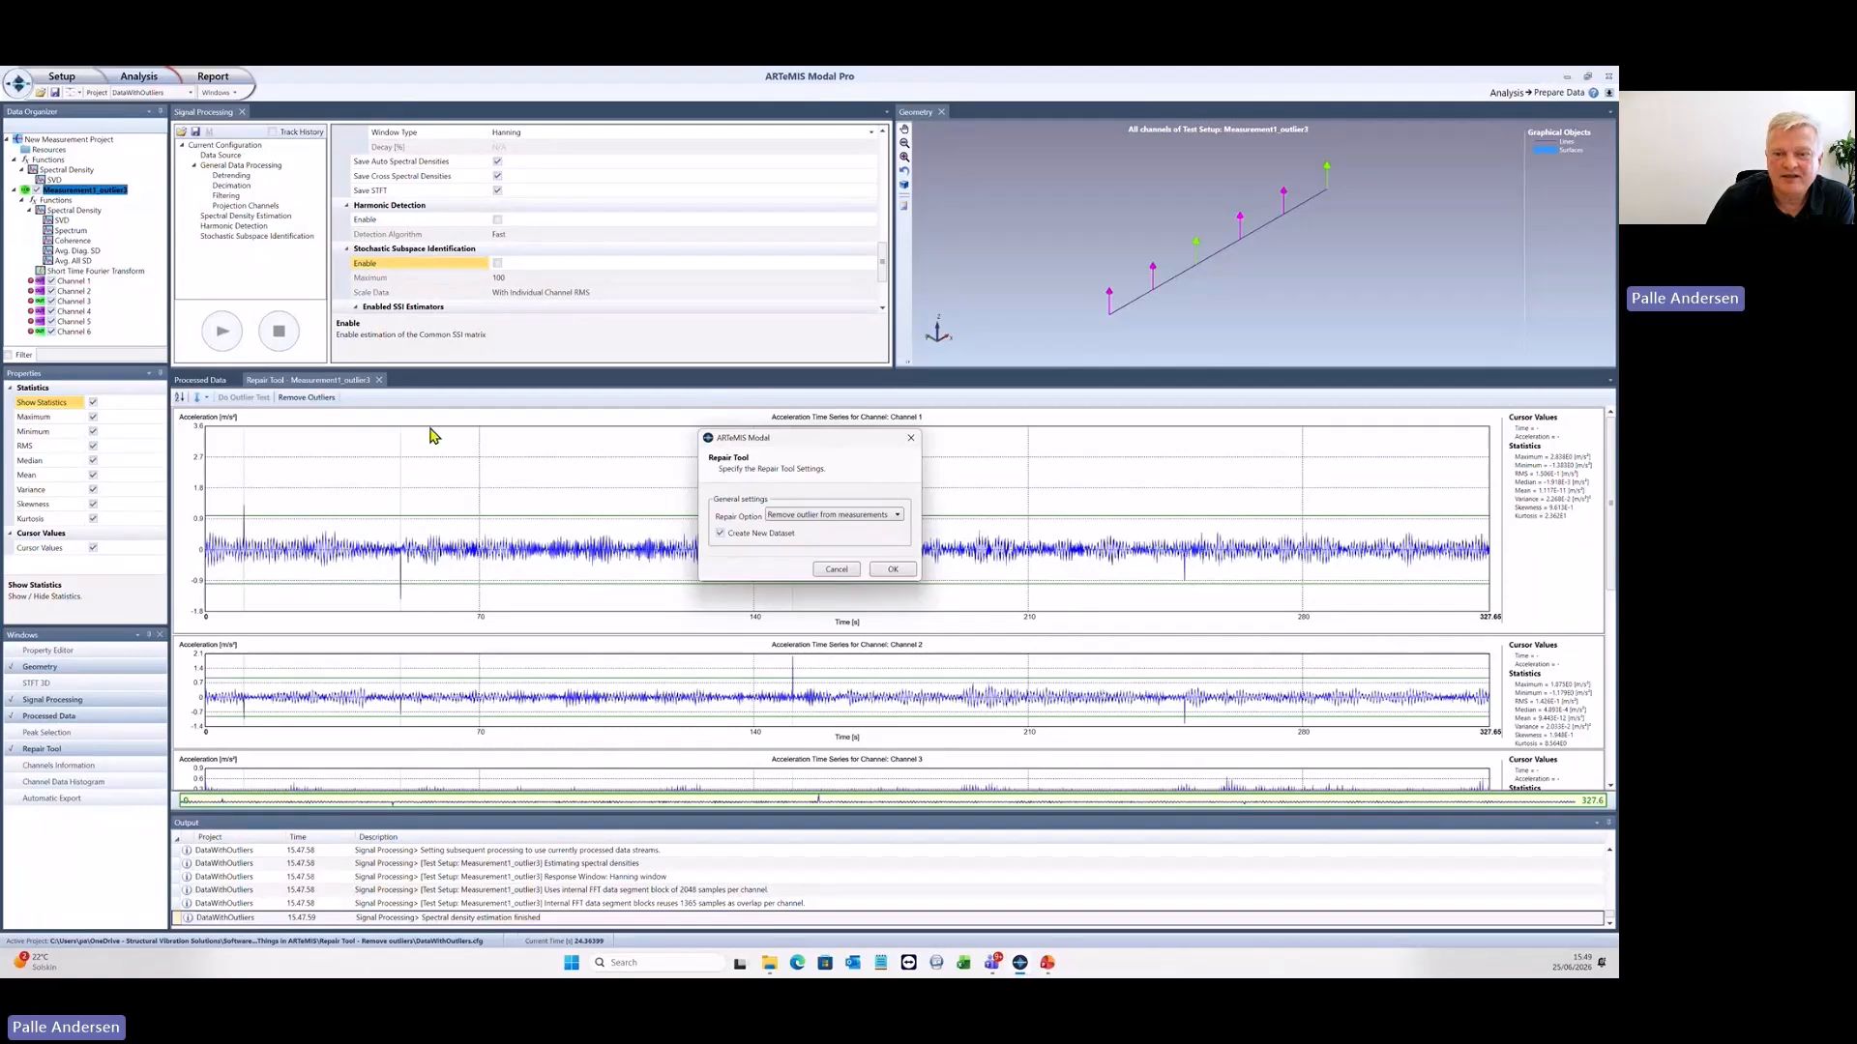
{"action": "left_click", "coordinate": [870, 518]}
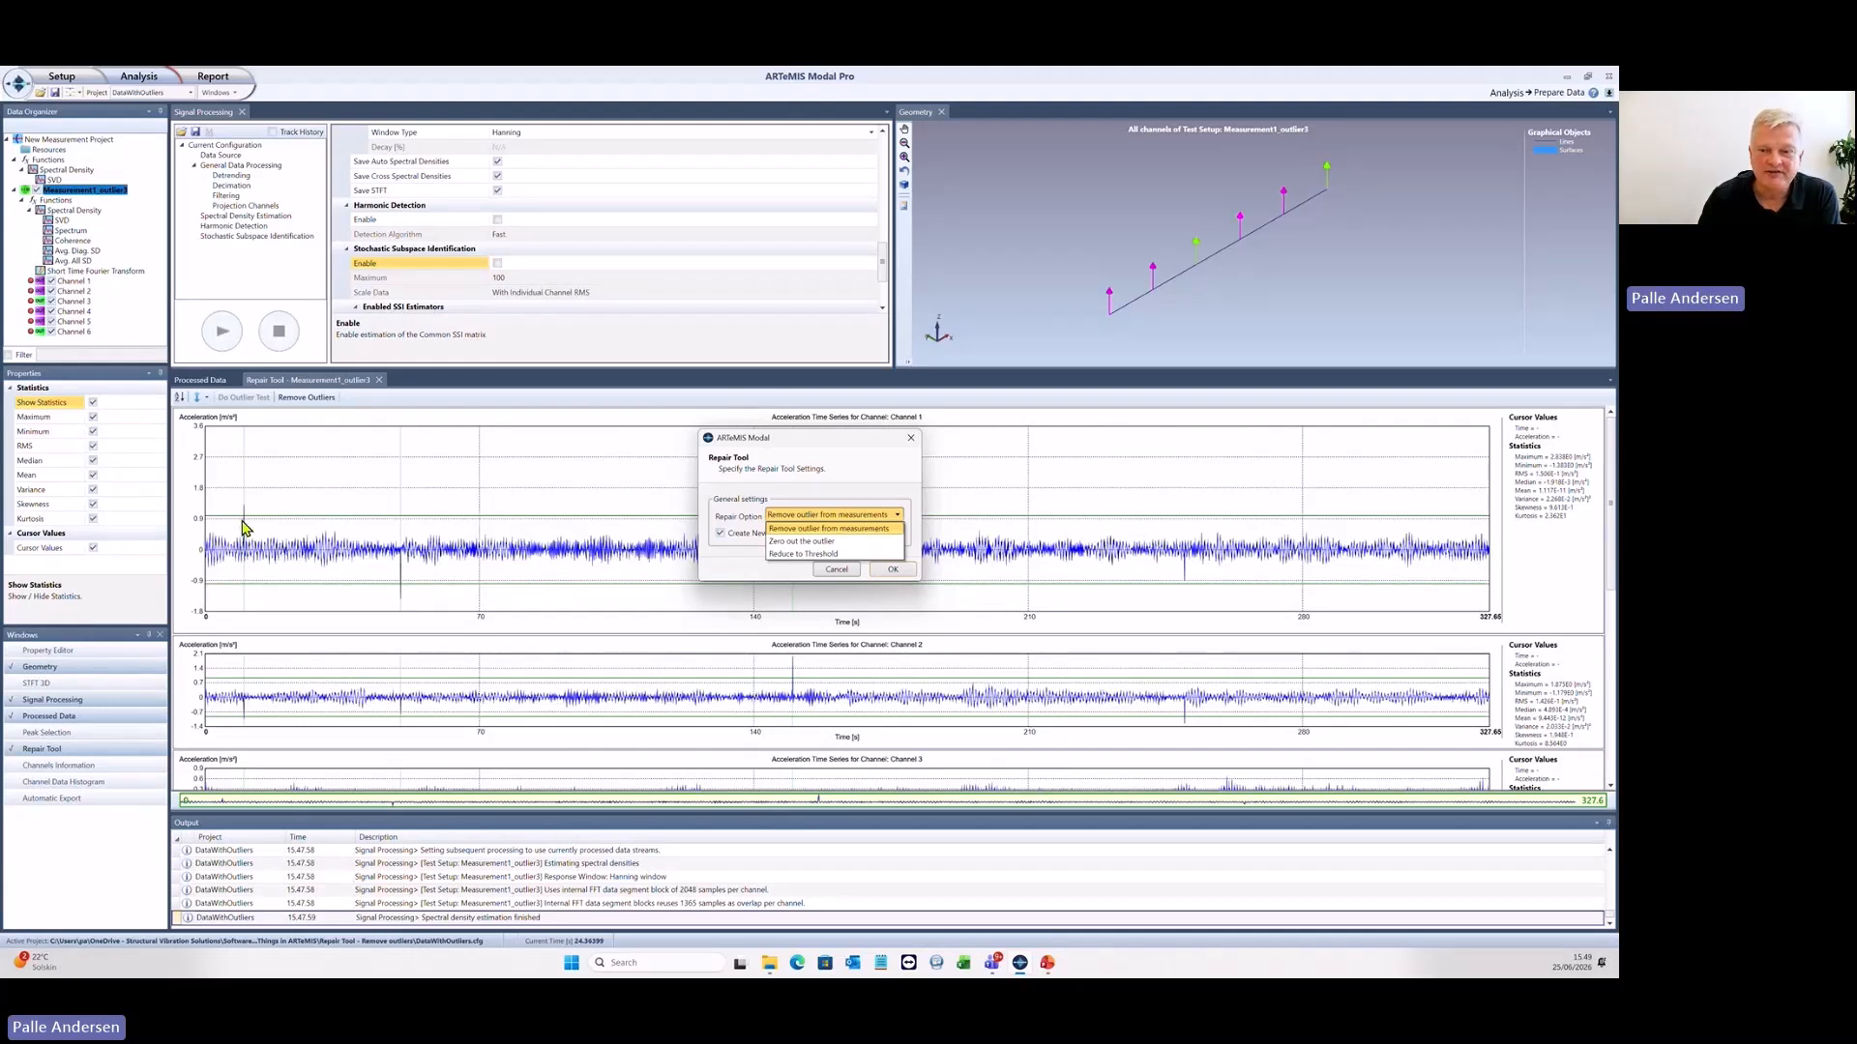
{"action": "left_click", "coordinate": [800, 531]}
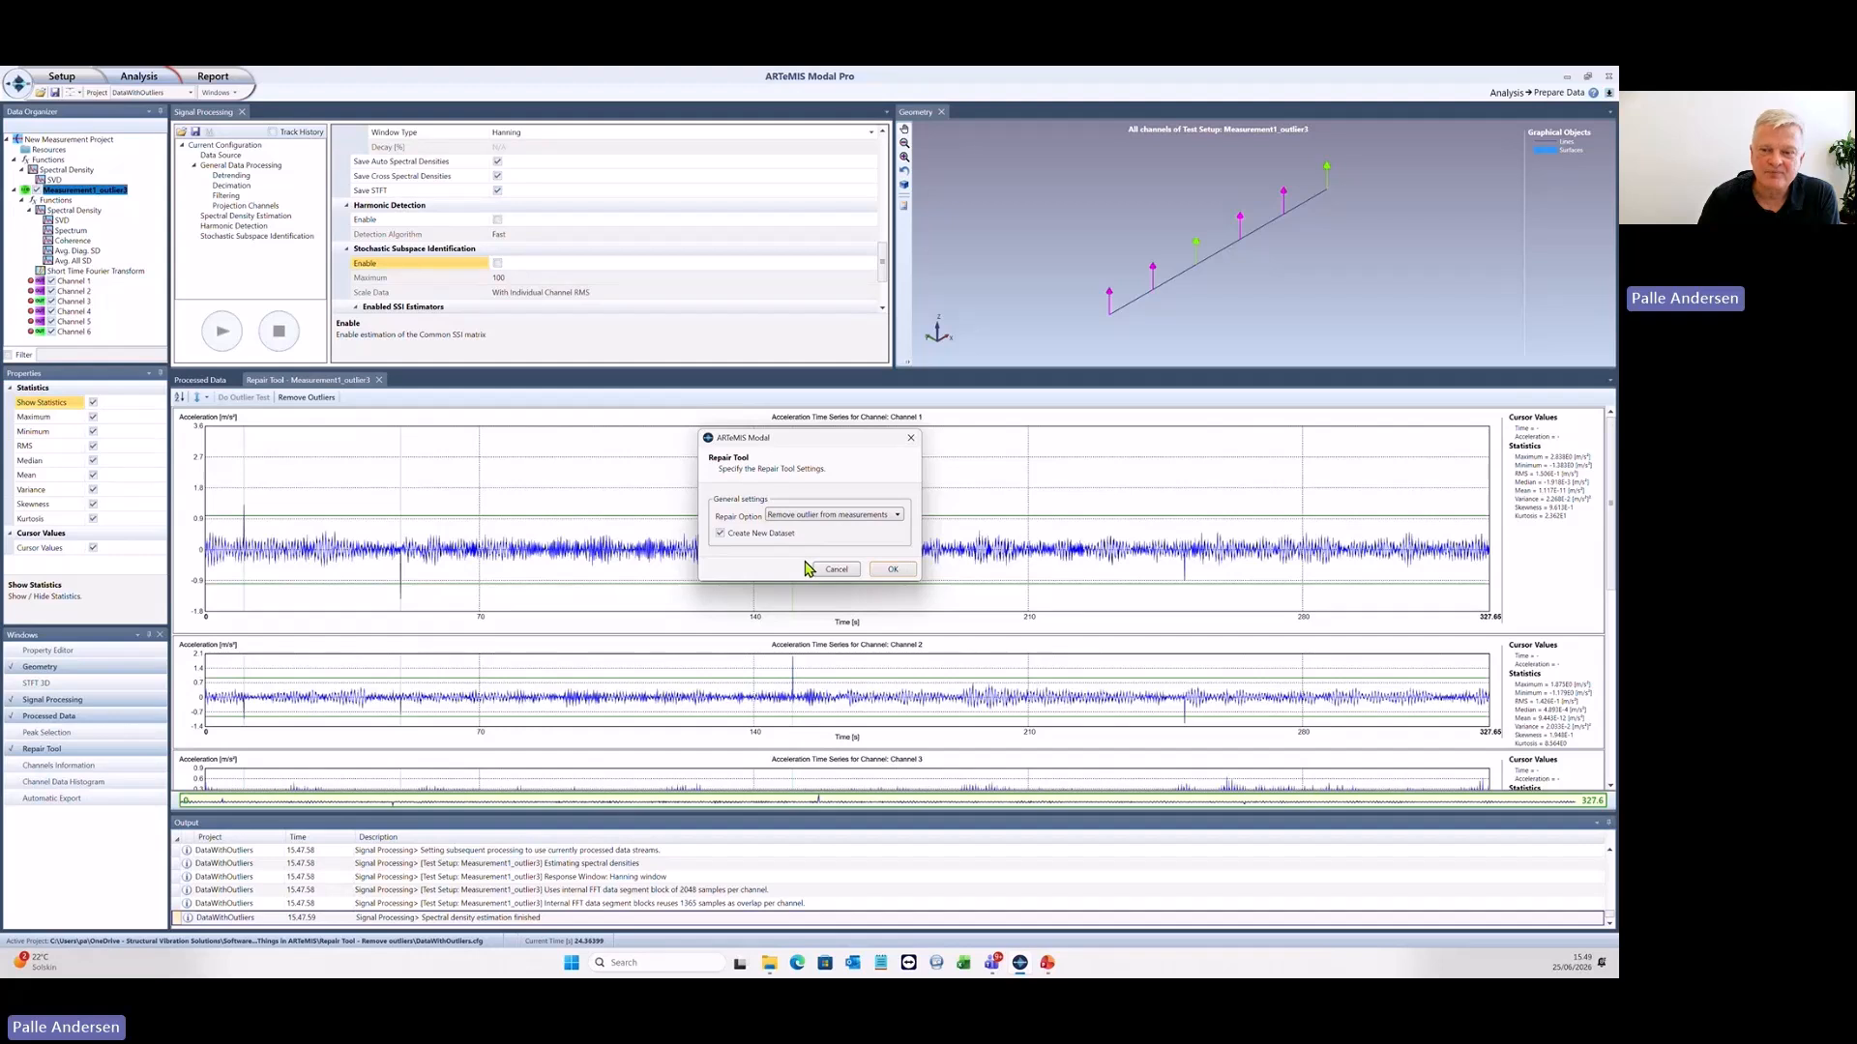
{"action": "left_click", "coordinate": [891, 569]}
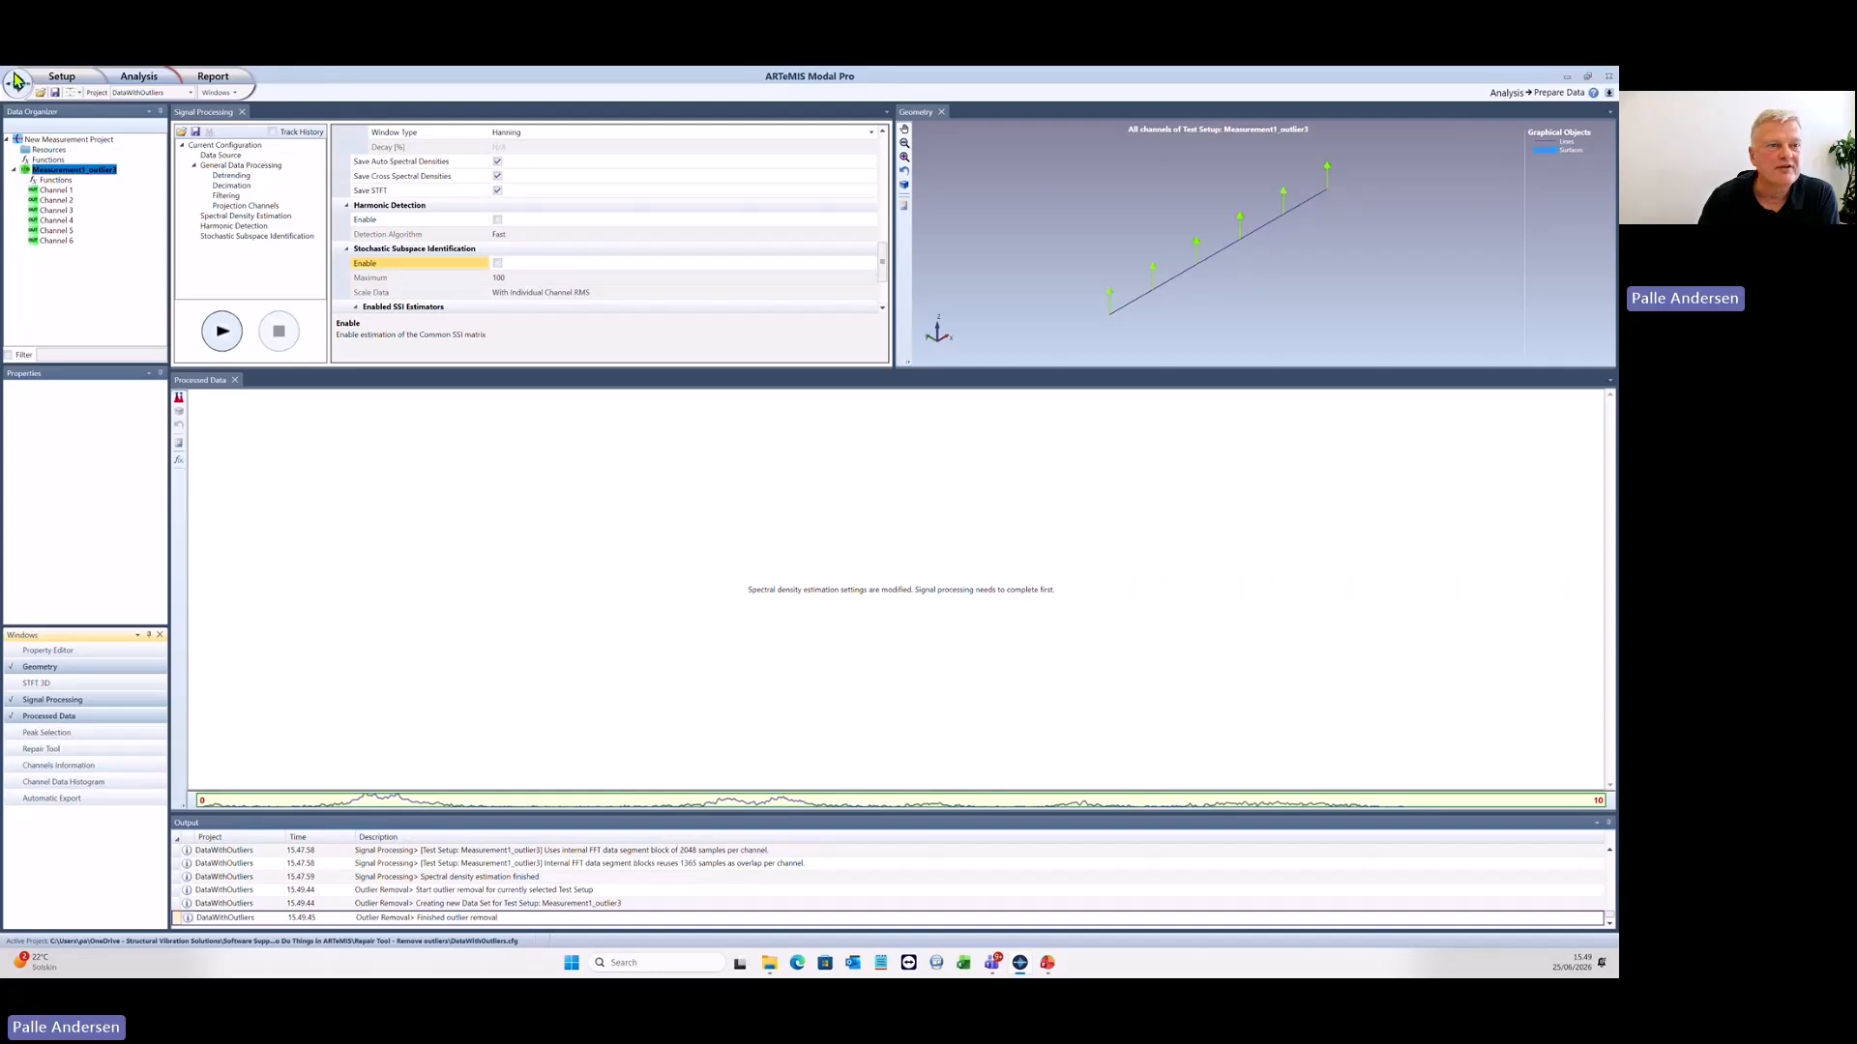
- Compare the original and outlier-removed time series in Manage Measurements, leaving the outlier-removed data set active
{"action": "left_click", "coordinate": [73, 81]}
{"action": "left_click", "coordinate": [100, 118]}
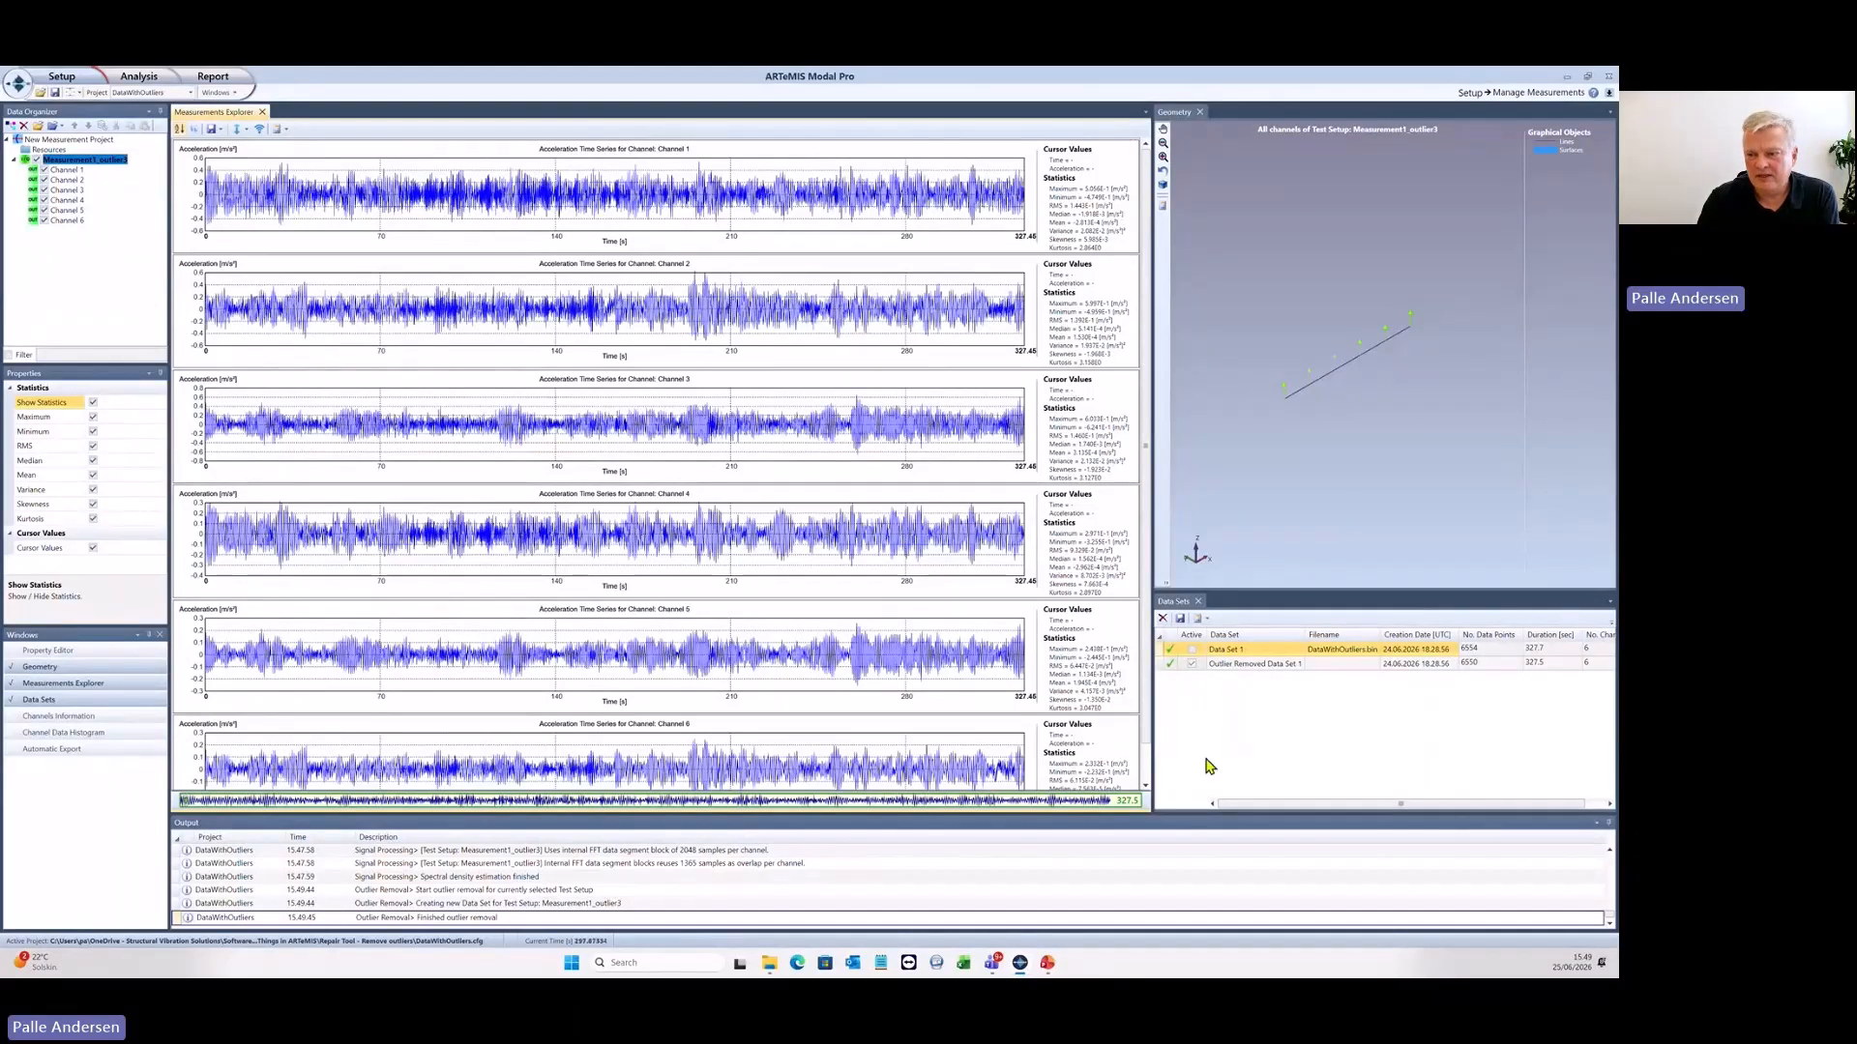
{"action": "left_click", "coordinate": [1192, 650]}
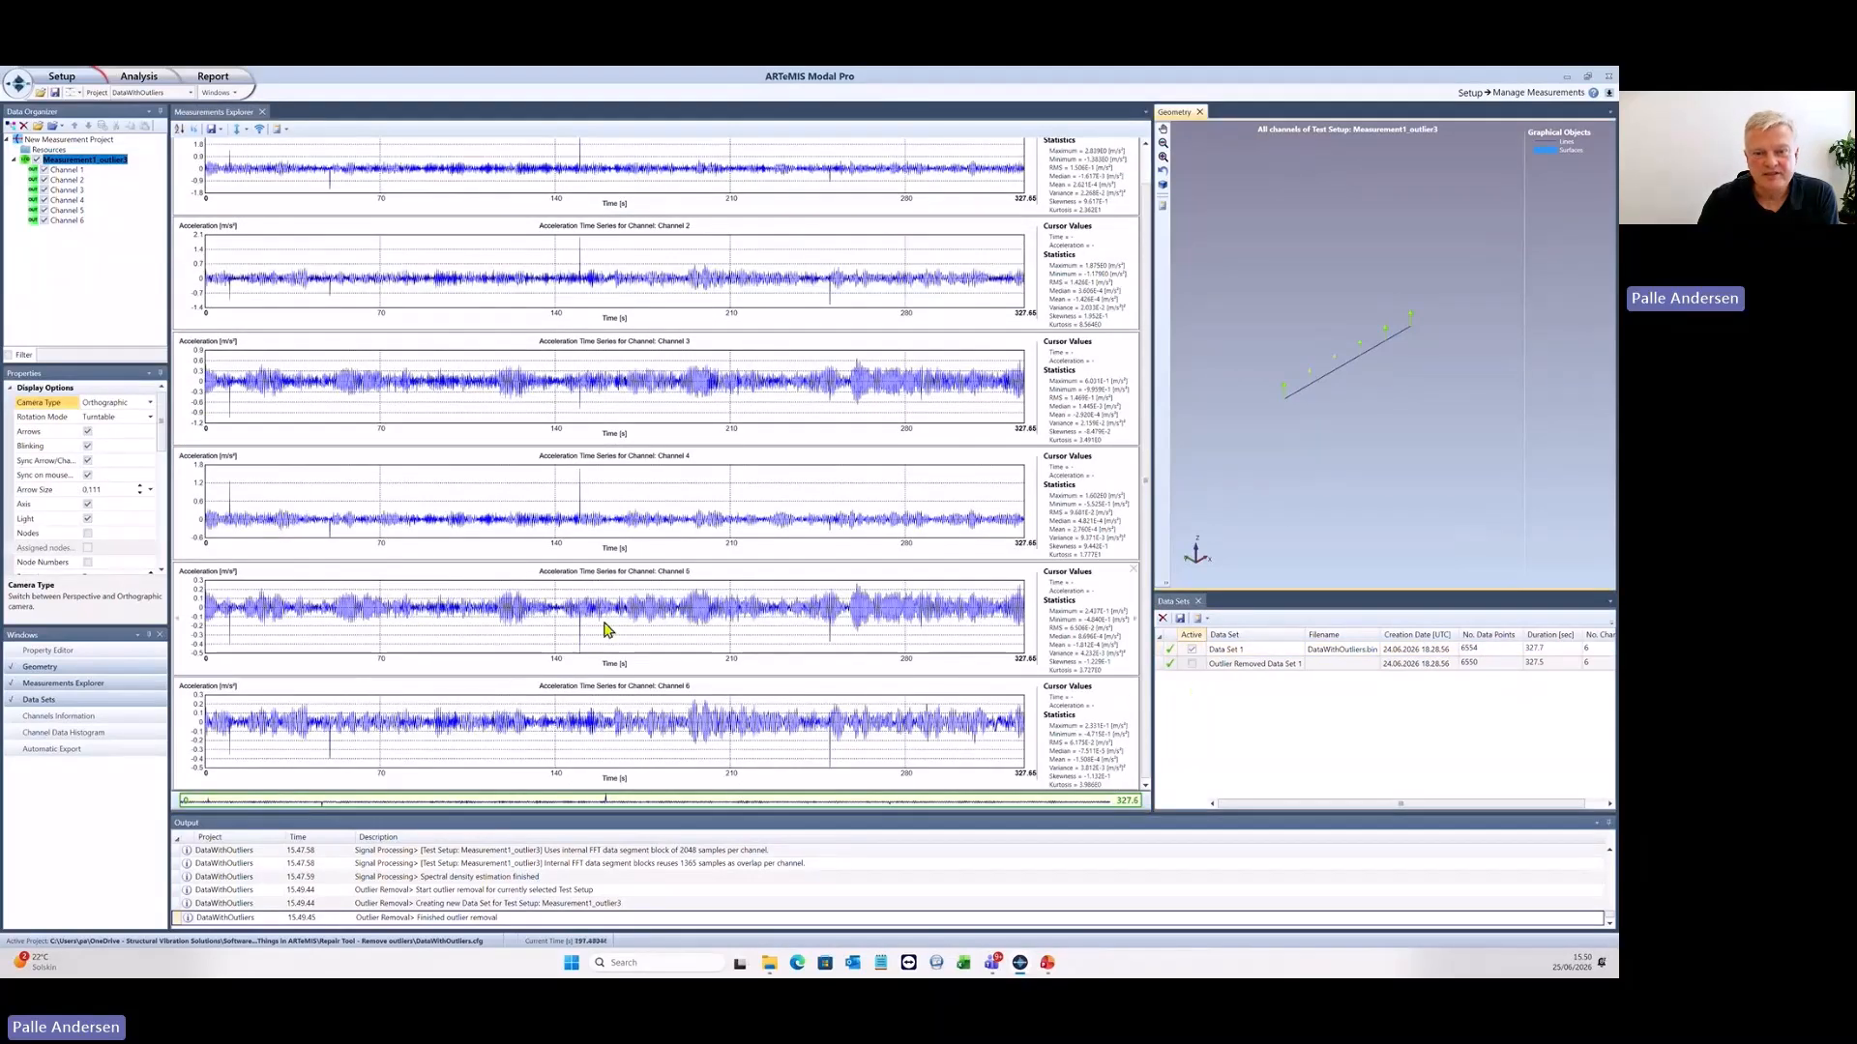
{"action": "left_click", "coordinate": [1192, 663]}
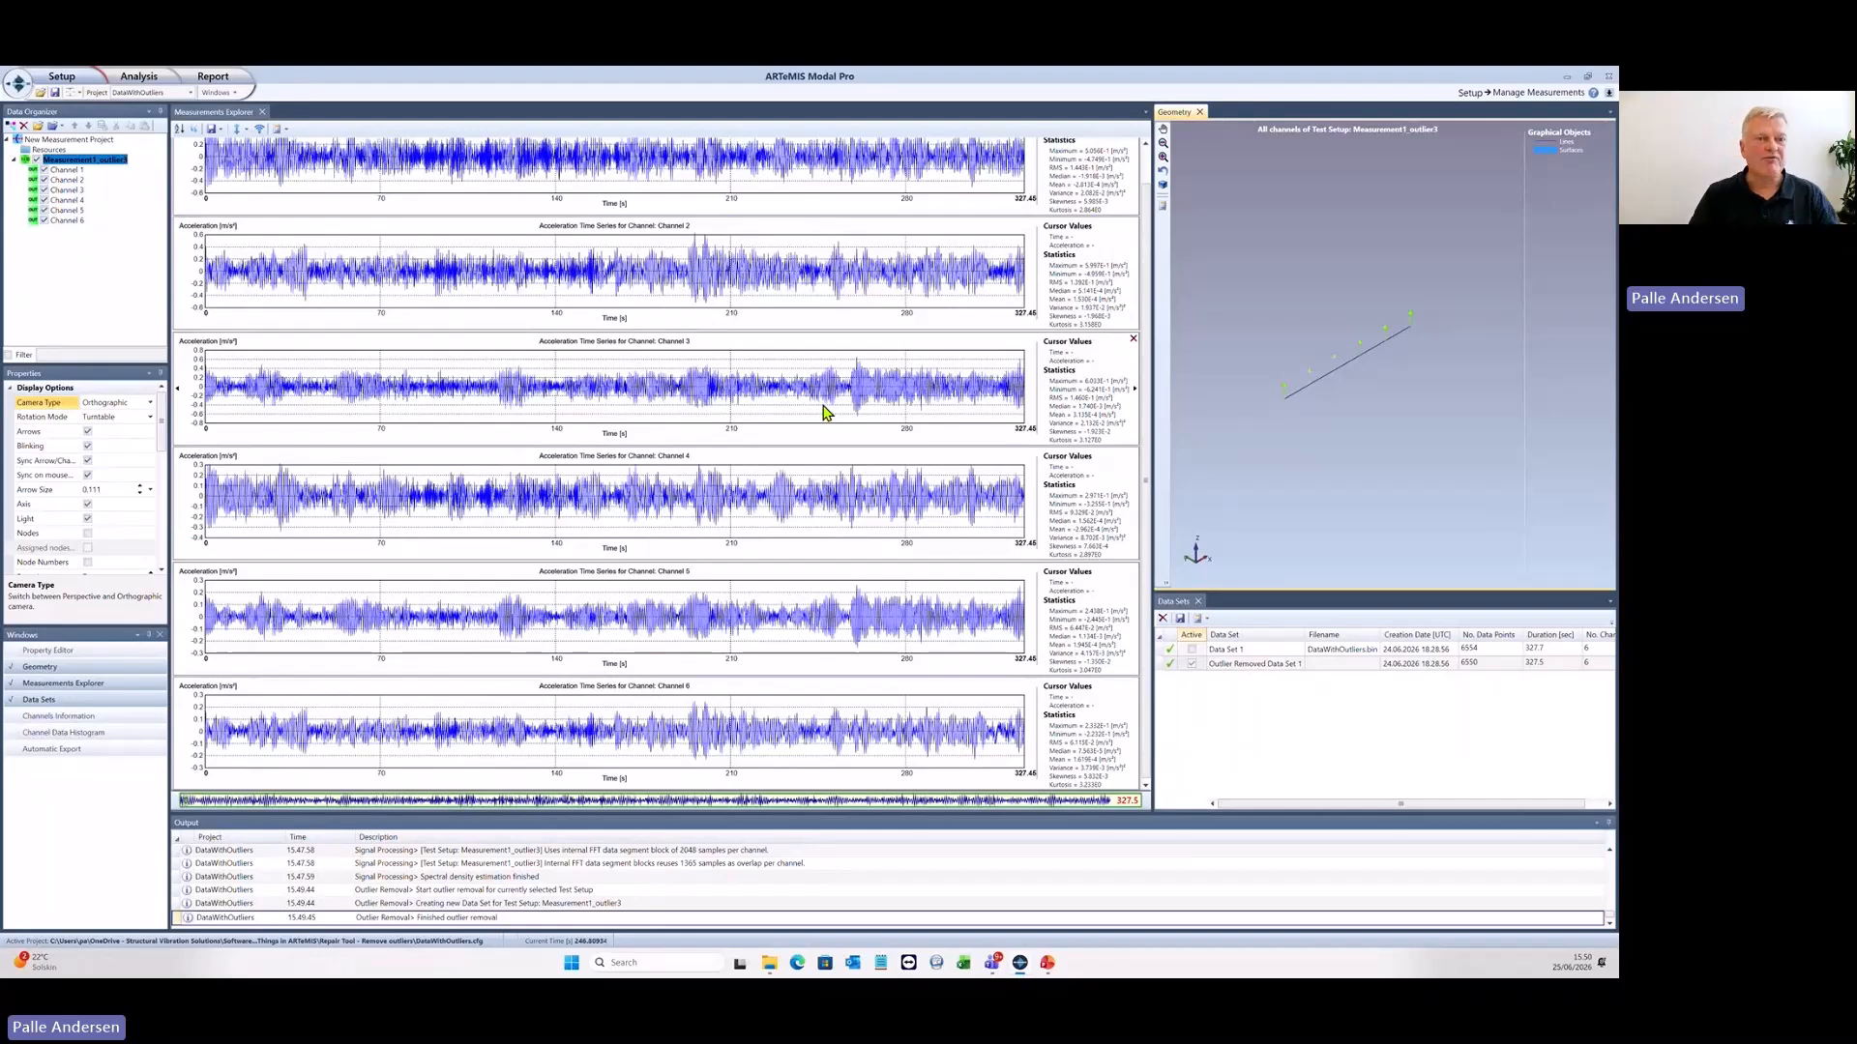
- Return to Prepare Data and run the signal processing on the outlier-removed data with Stochastic Subspace Identification disabled
{"action": "left_click", "coordinate": [143, 83]}
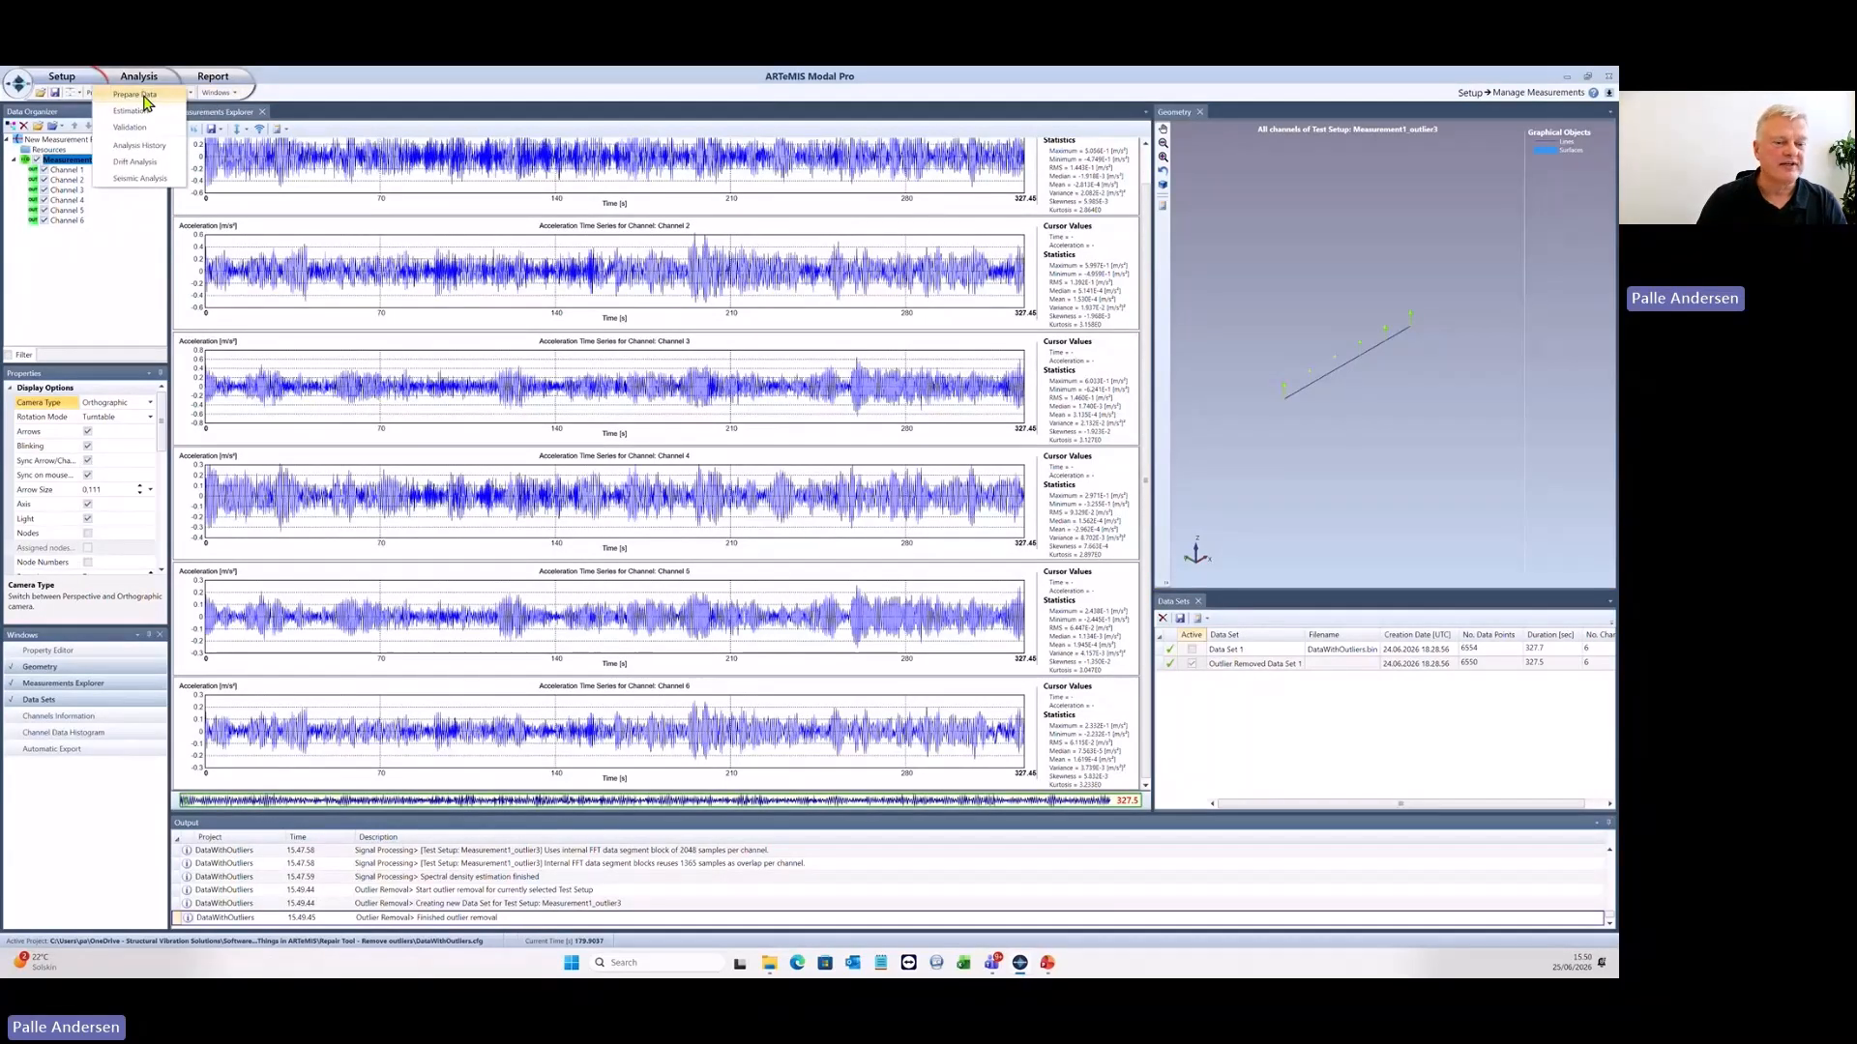
{"action": "left_click", "coordinate": [143, 95]}
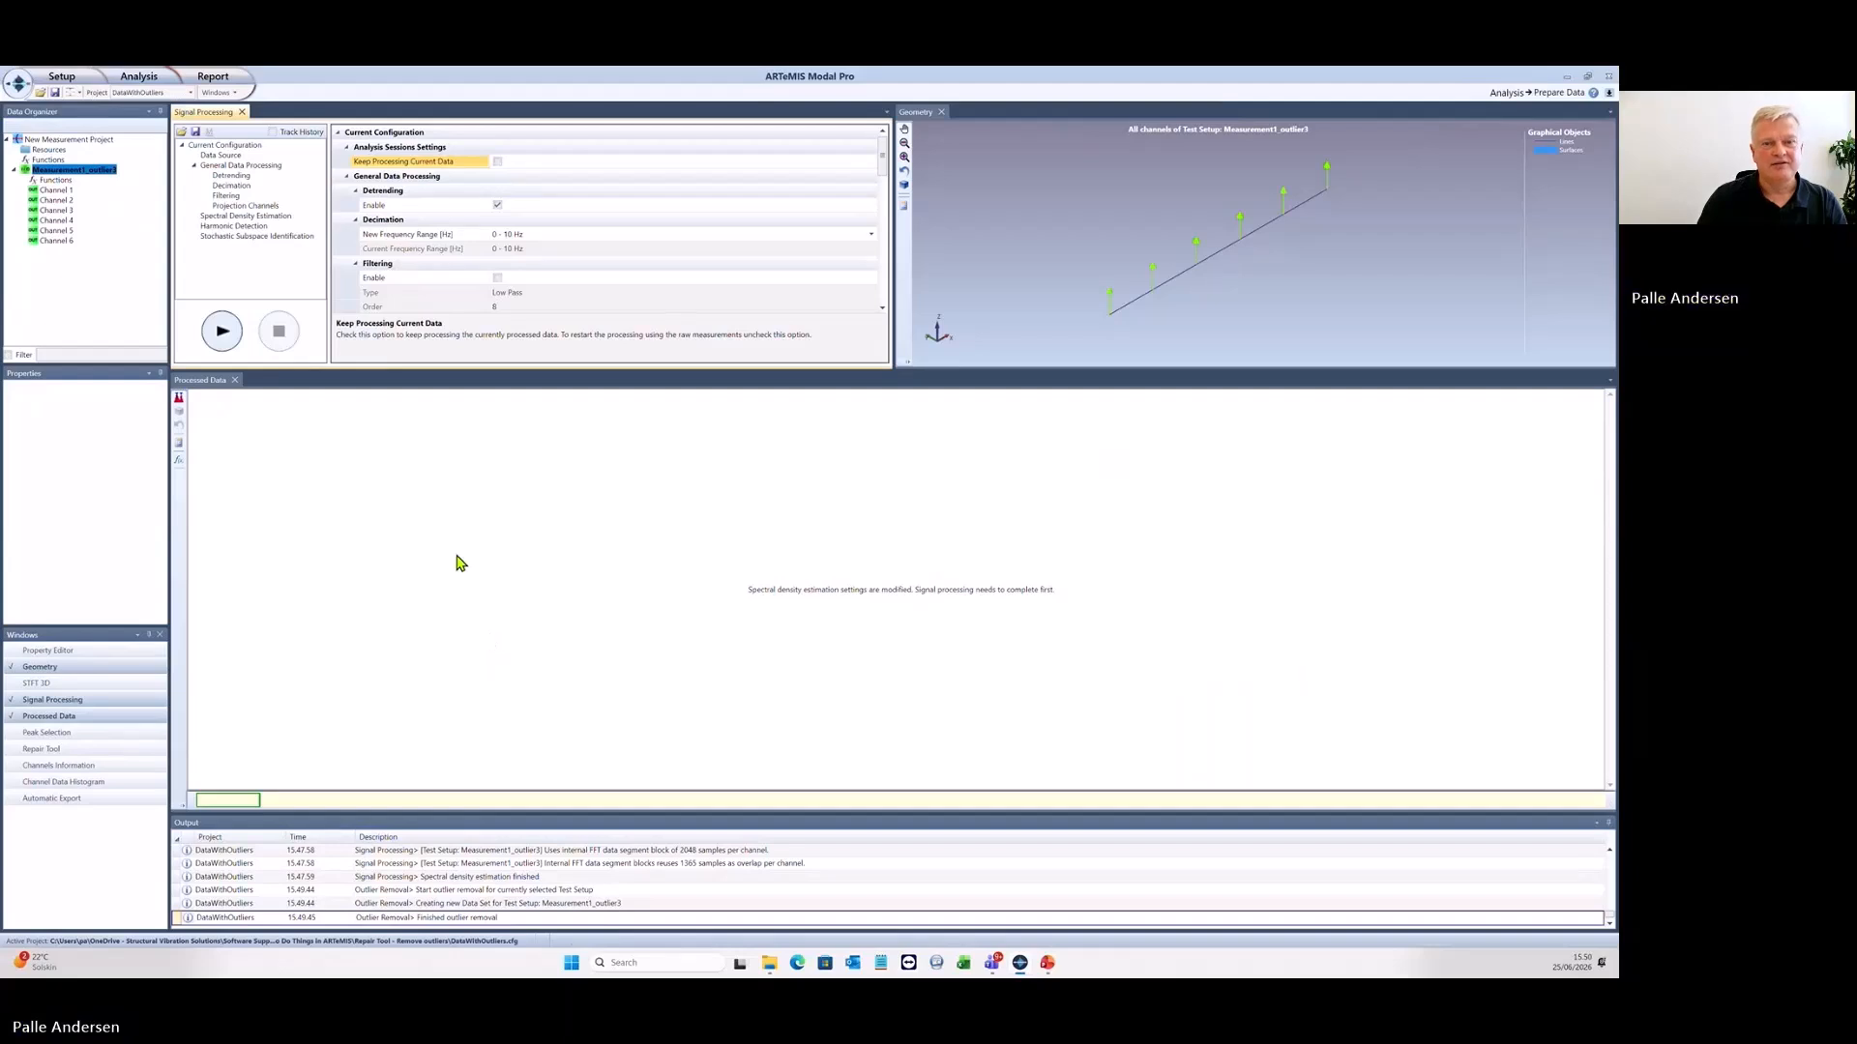
{"action": "scroll", "coordinate": [561, 271], "scroll_direction": "down", "scroll_amount": 3}
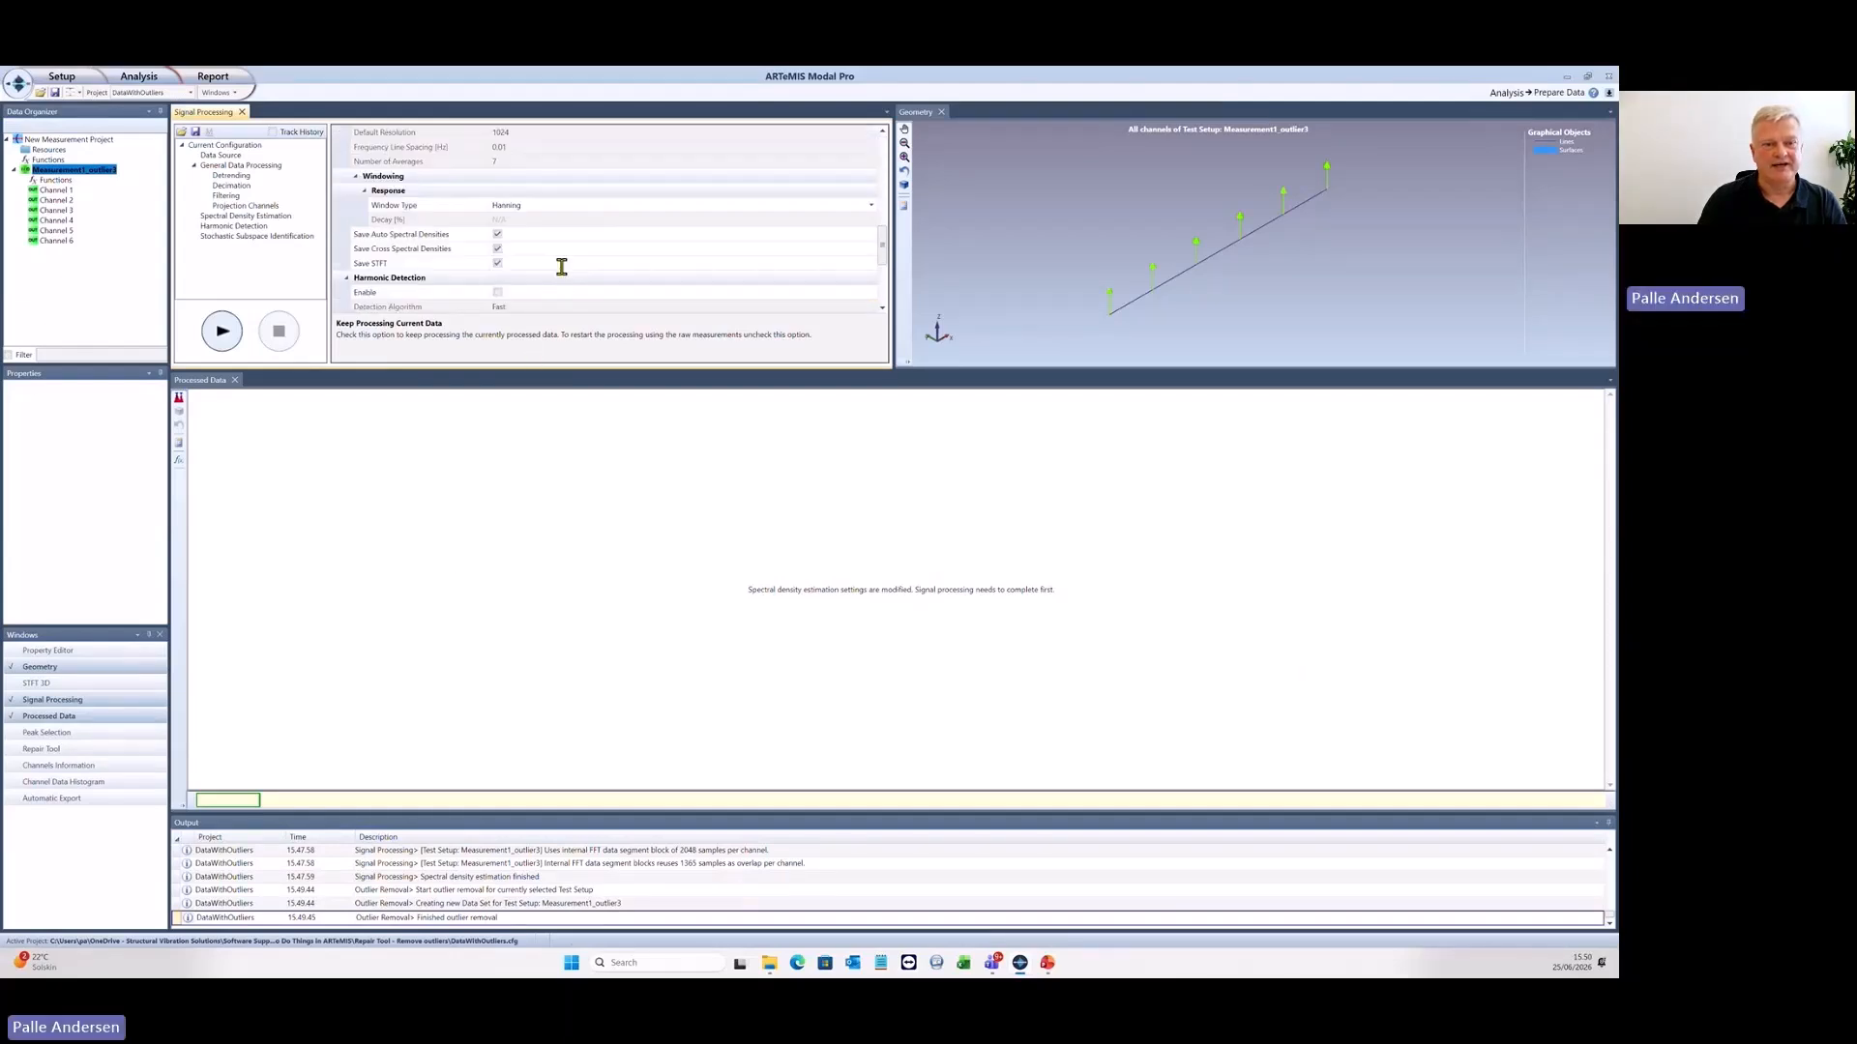
{"action": "left_click", "coordinate": [221, 332]}
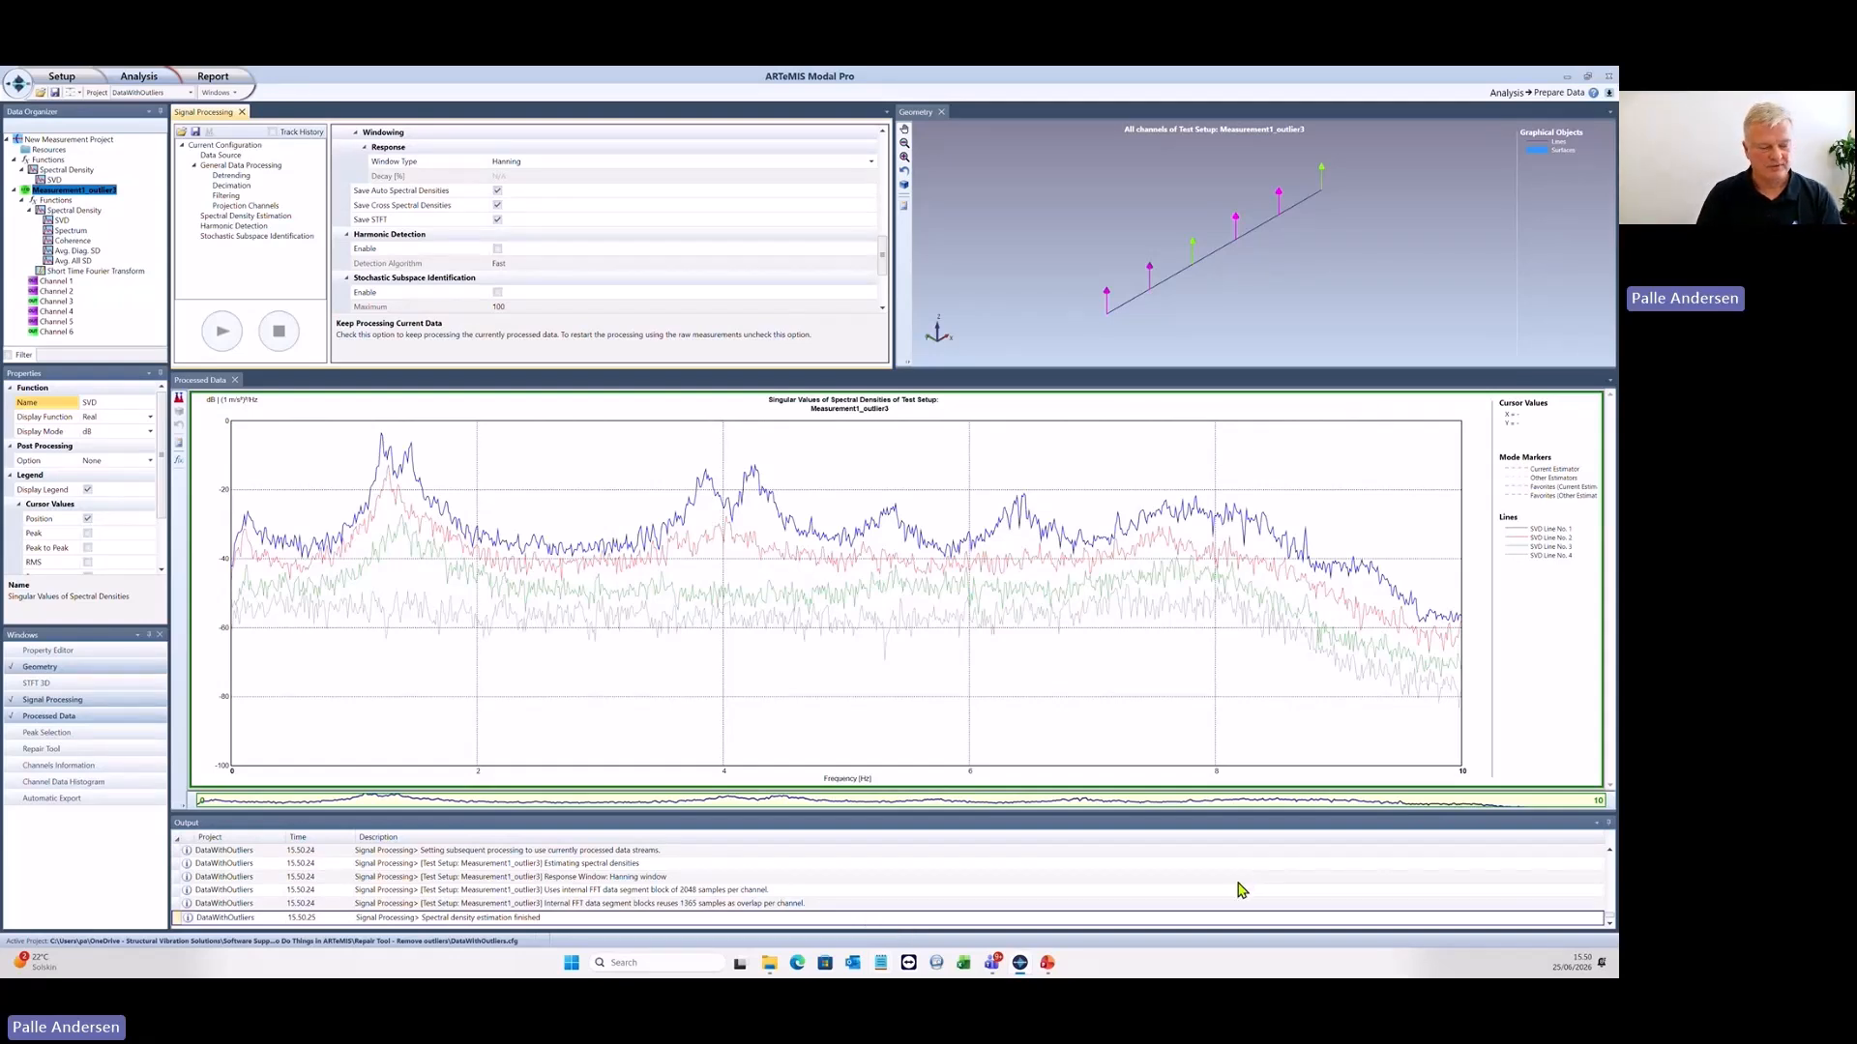
- Switch to the presentation, review the Removing Outliers slide, and advance to the Removing Harmonic Components slide
{"action": "key", "text": "alt+Tab"}
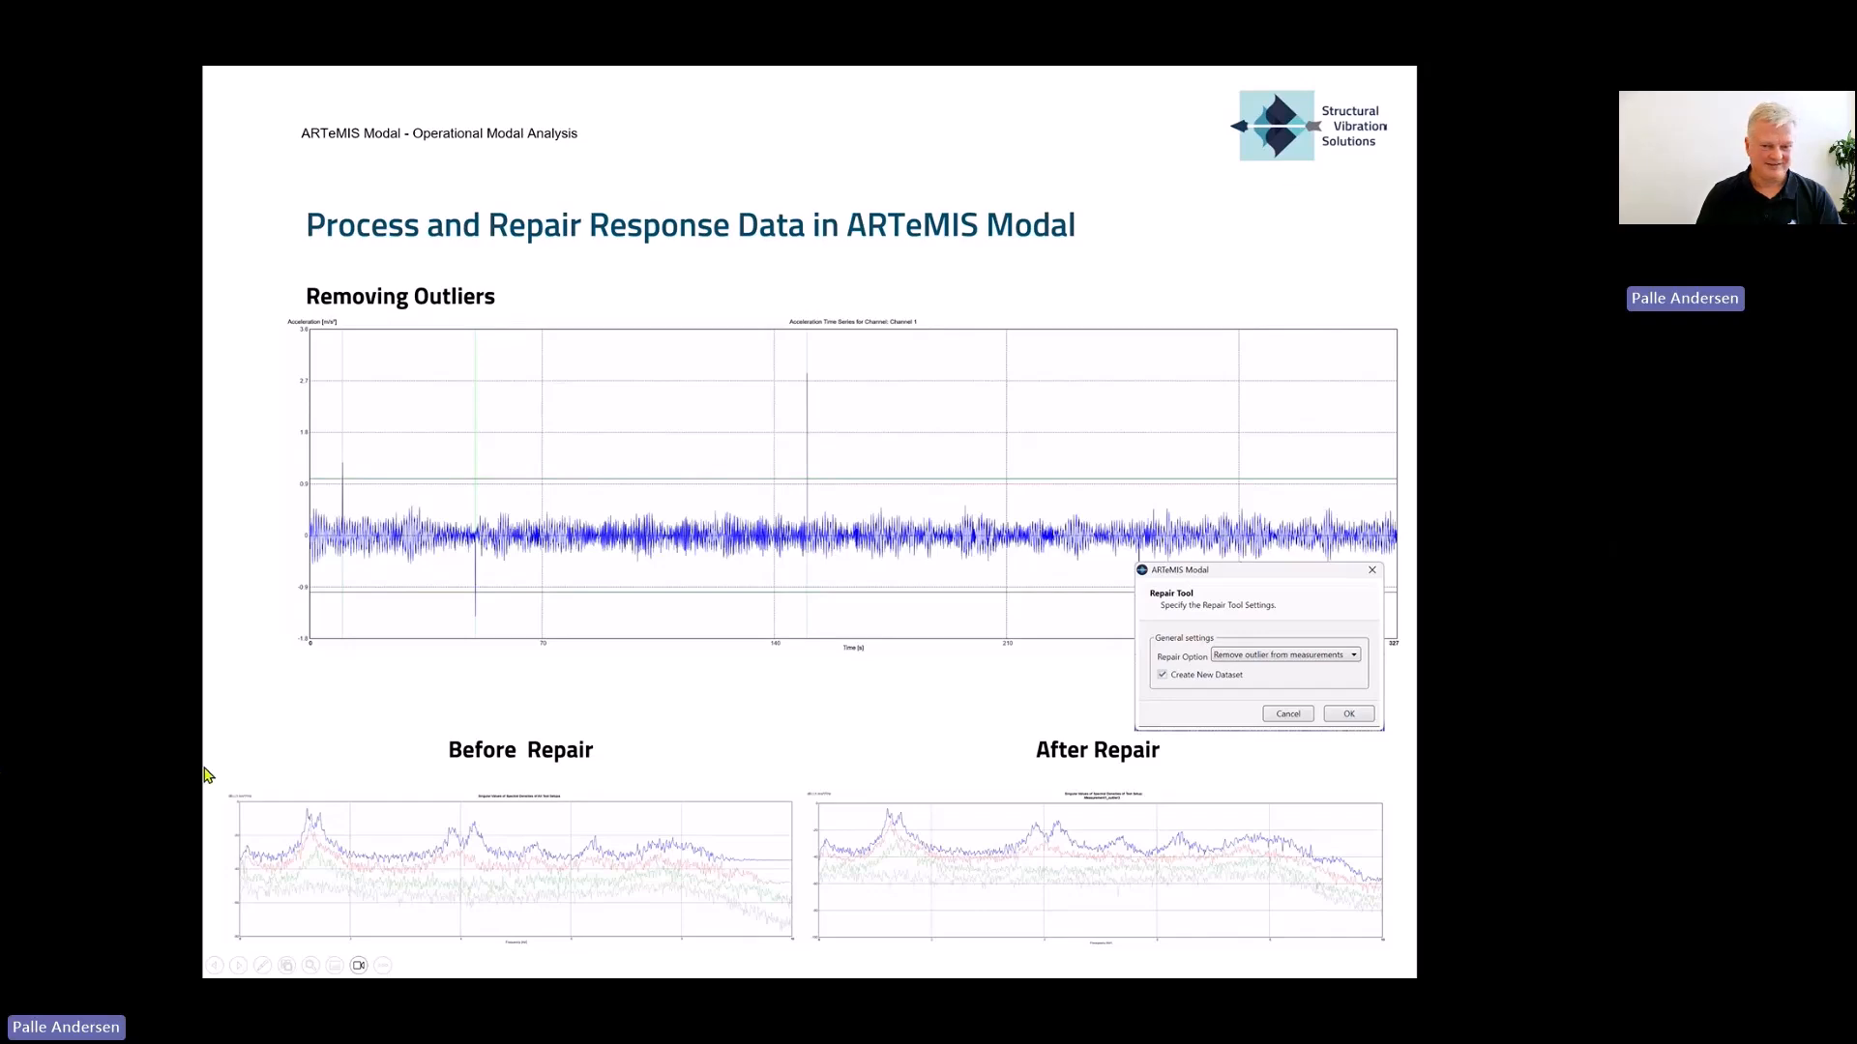
{"action": "key", "text": "Escape"}
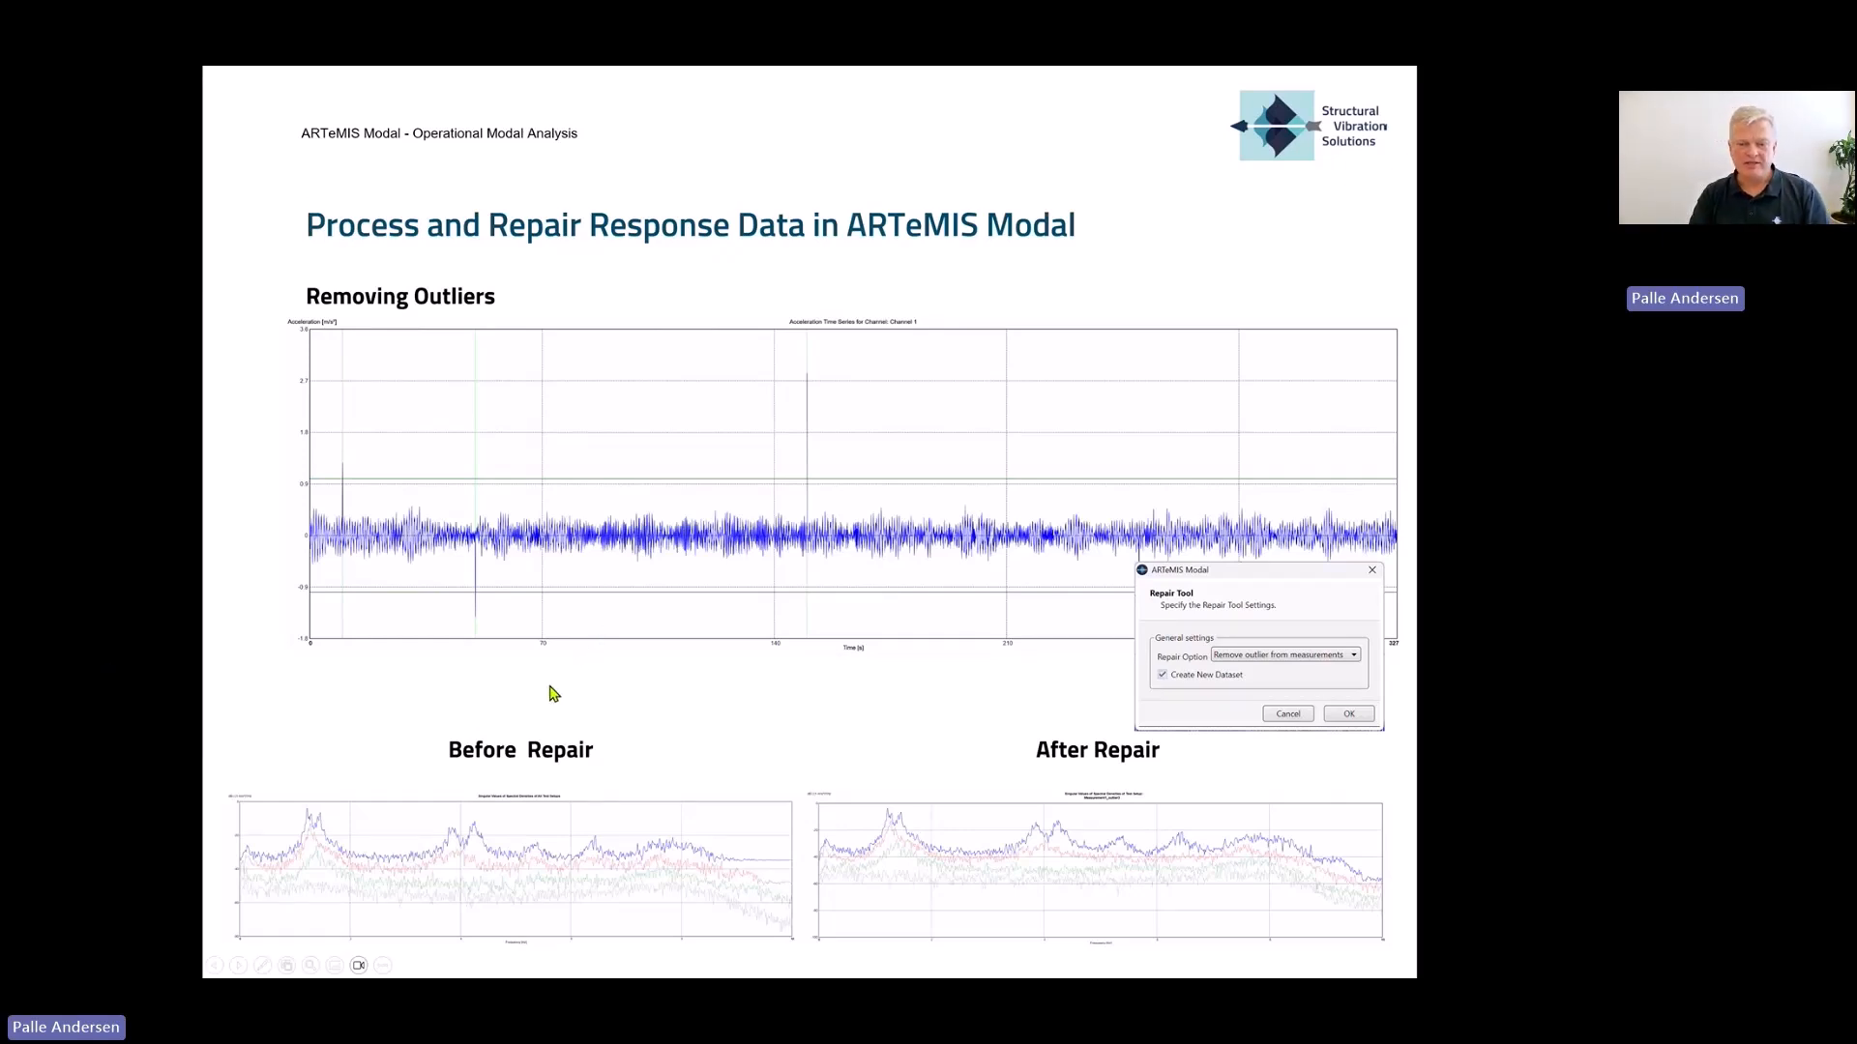
{"action": "left_click", "coordinate": [607, 719]}
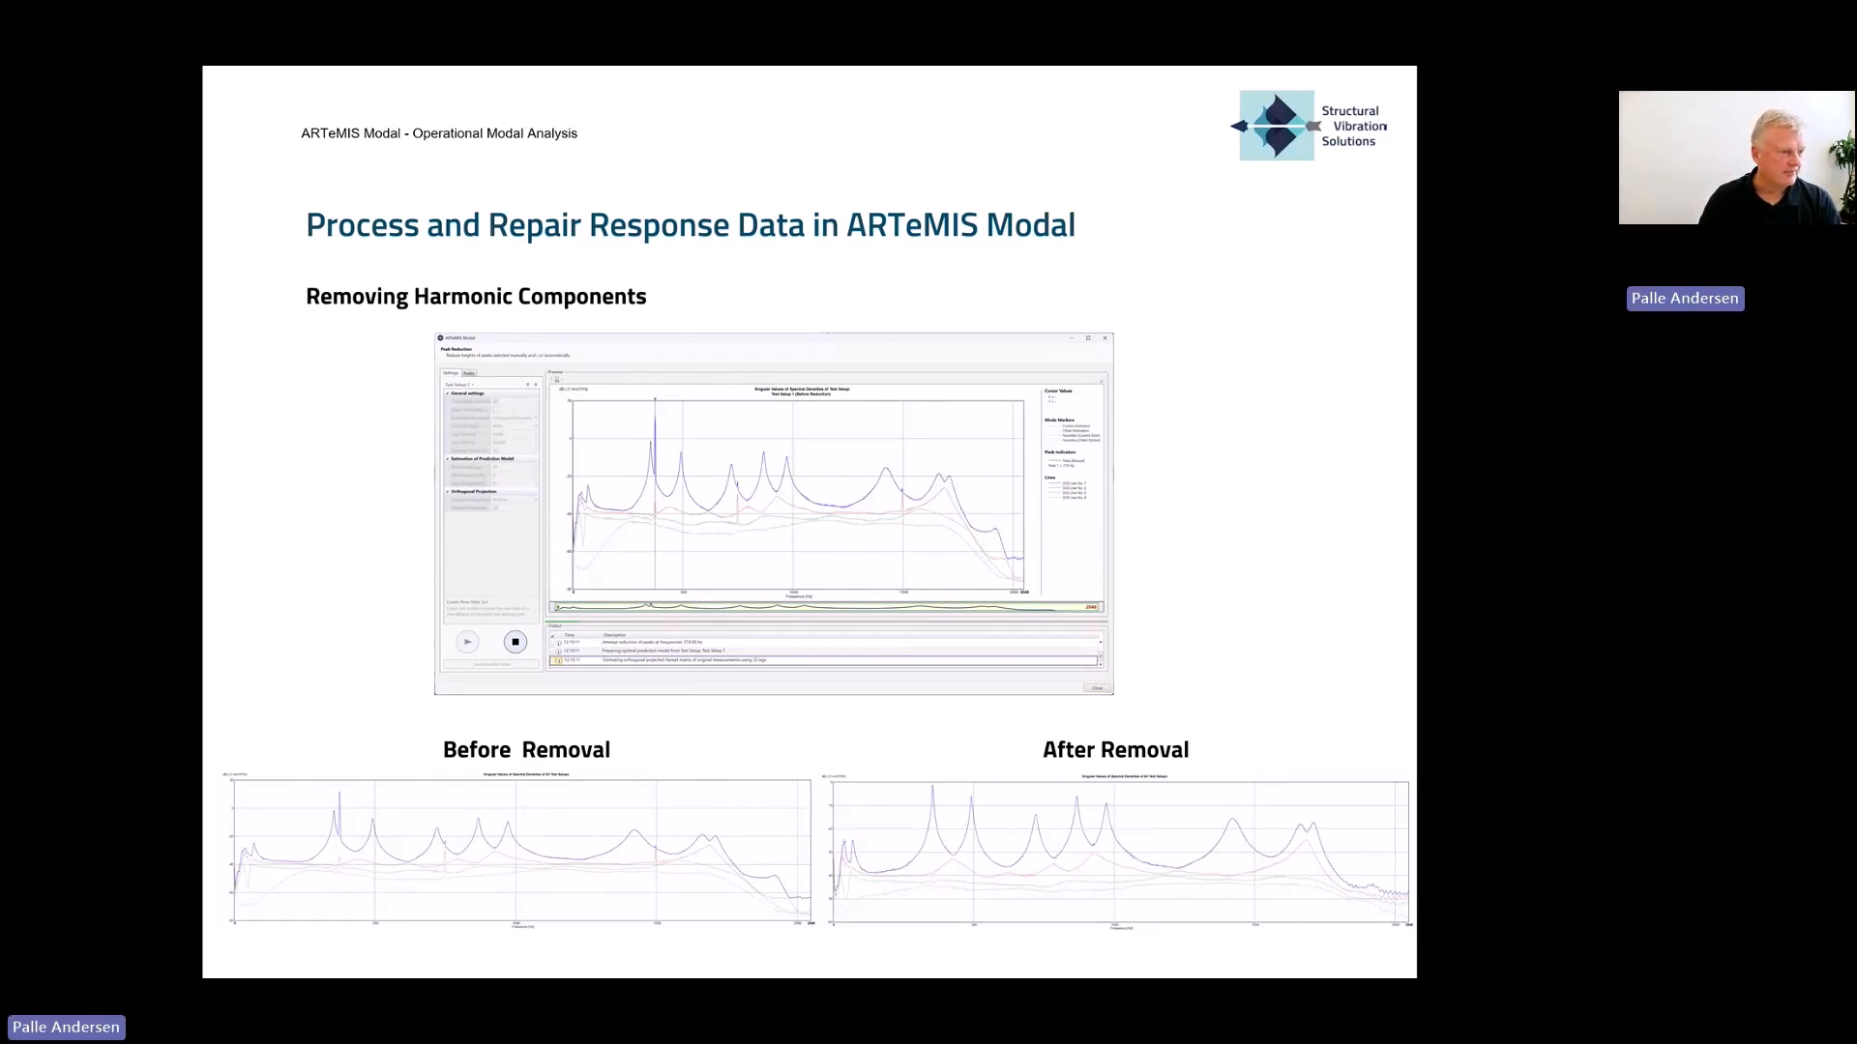
- Switch back to ARTeMIS Modal Pro and close the DataWithOutliers project without saving
{"action": "key", "text": "alt+Tab"}
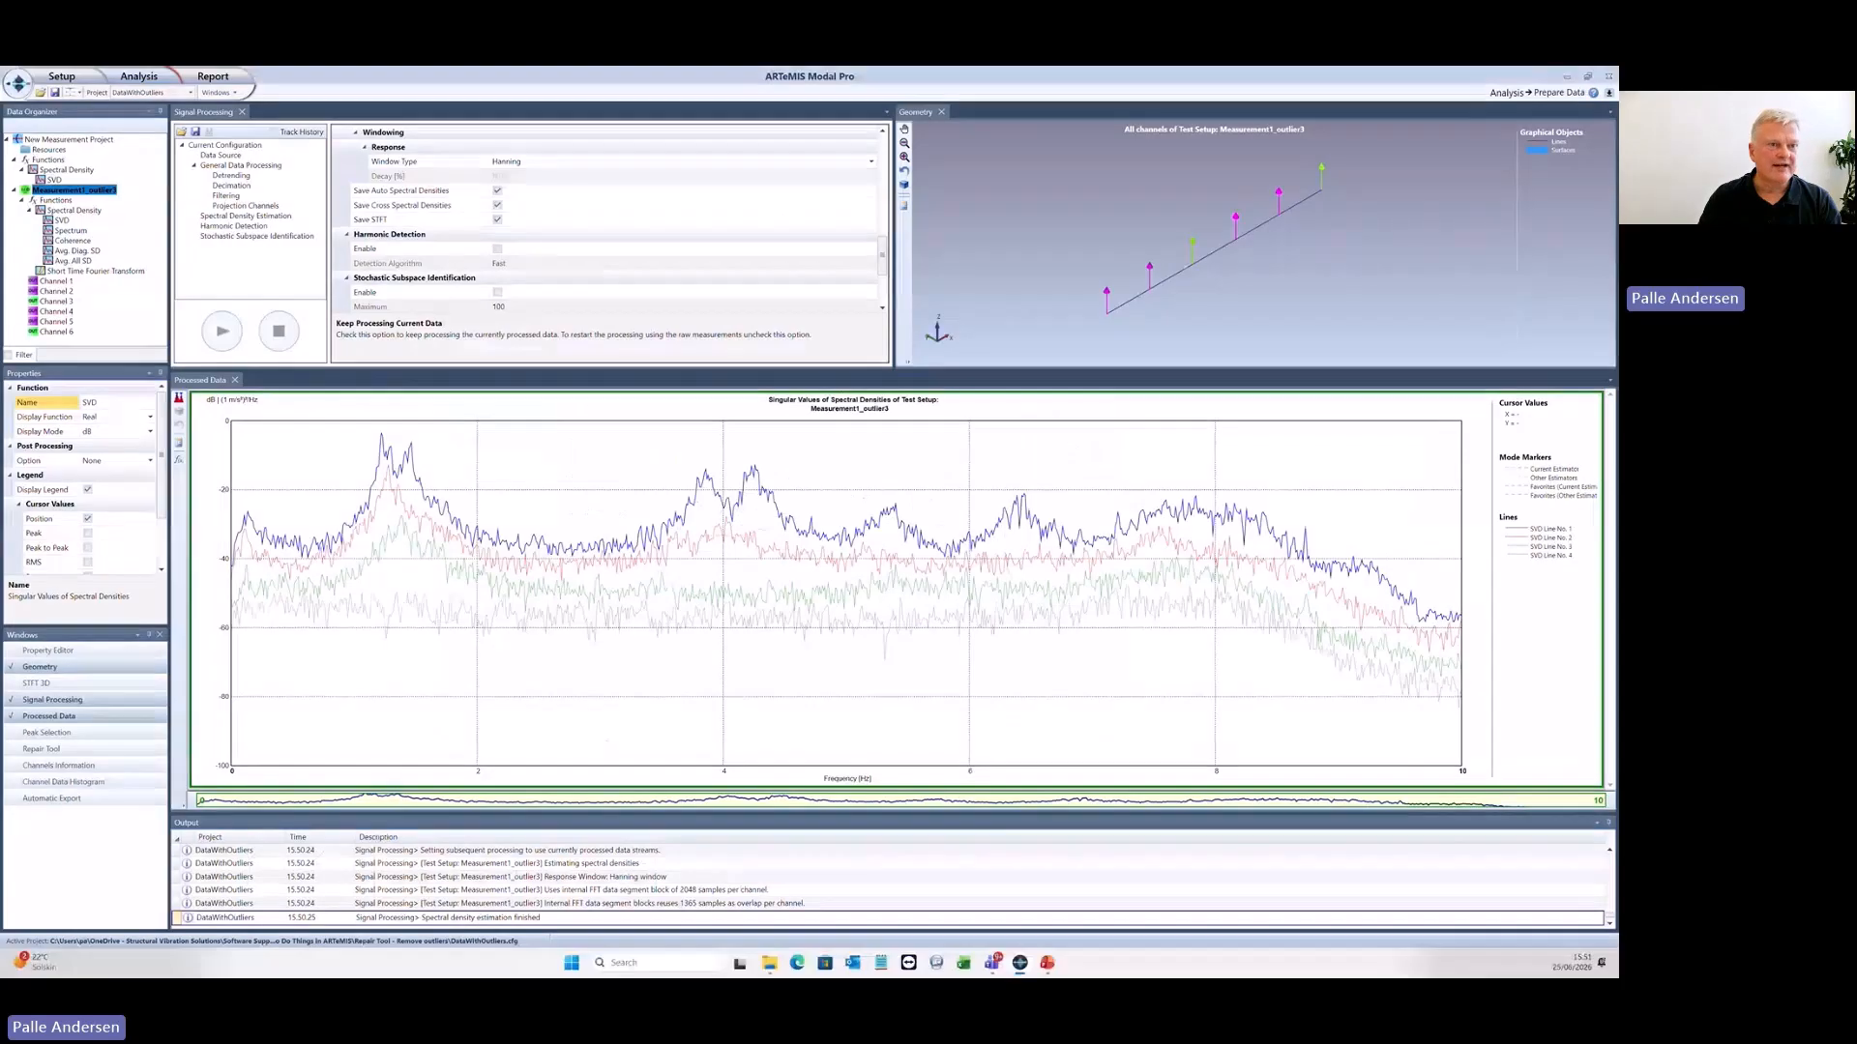
{"action": "left_click", "coordinate": [19, 85]}
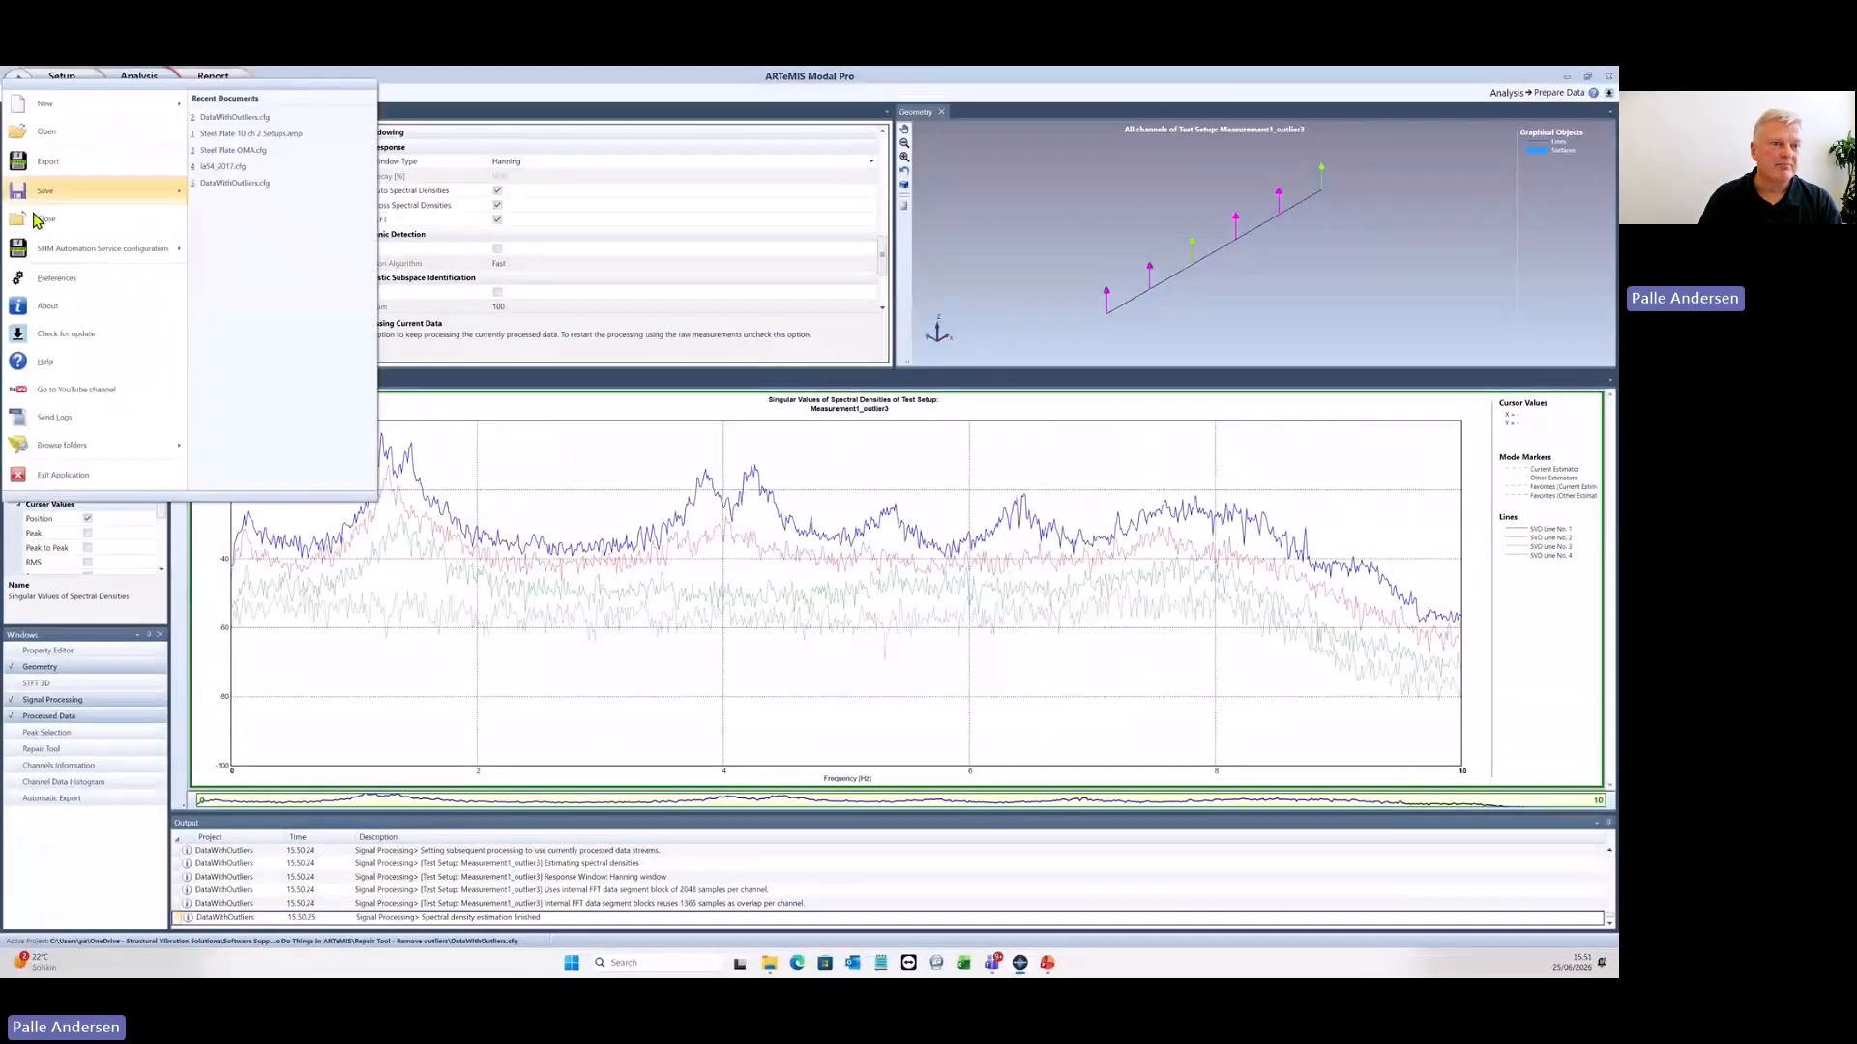
{"action": "left_click", "coordinate": [53, 231]}
{"action": "left_click", "coordinate": [840, 559]}
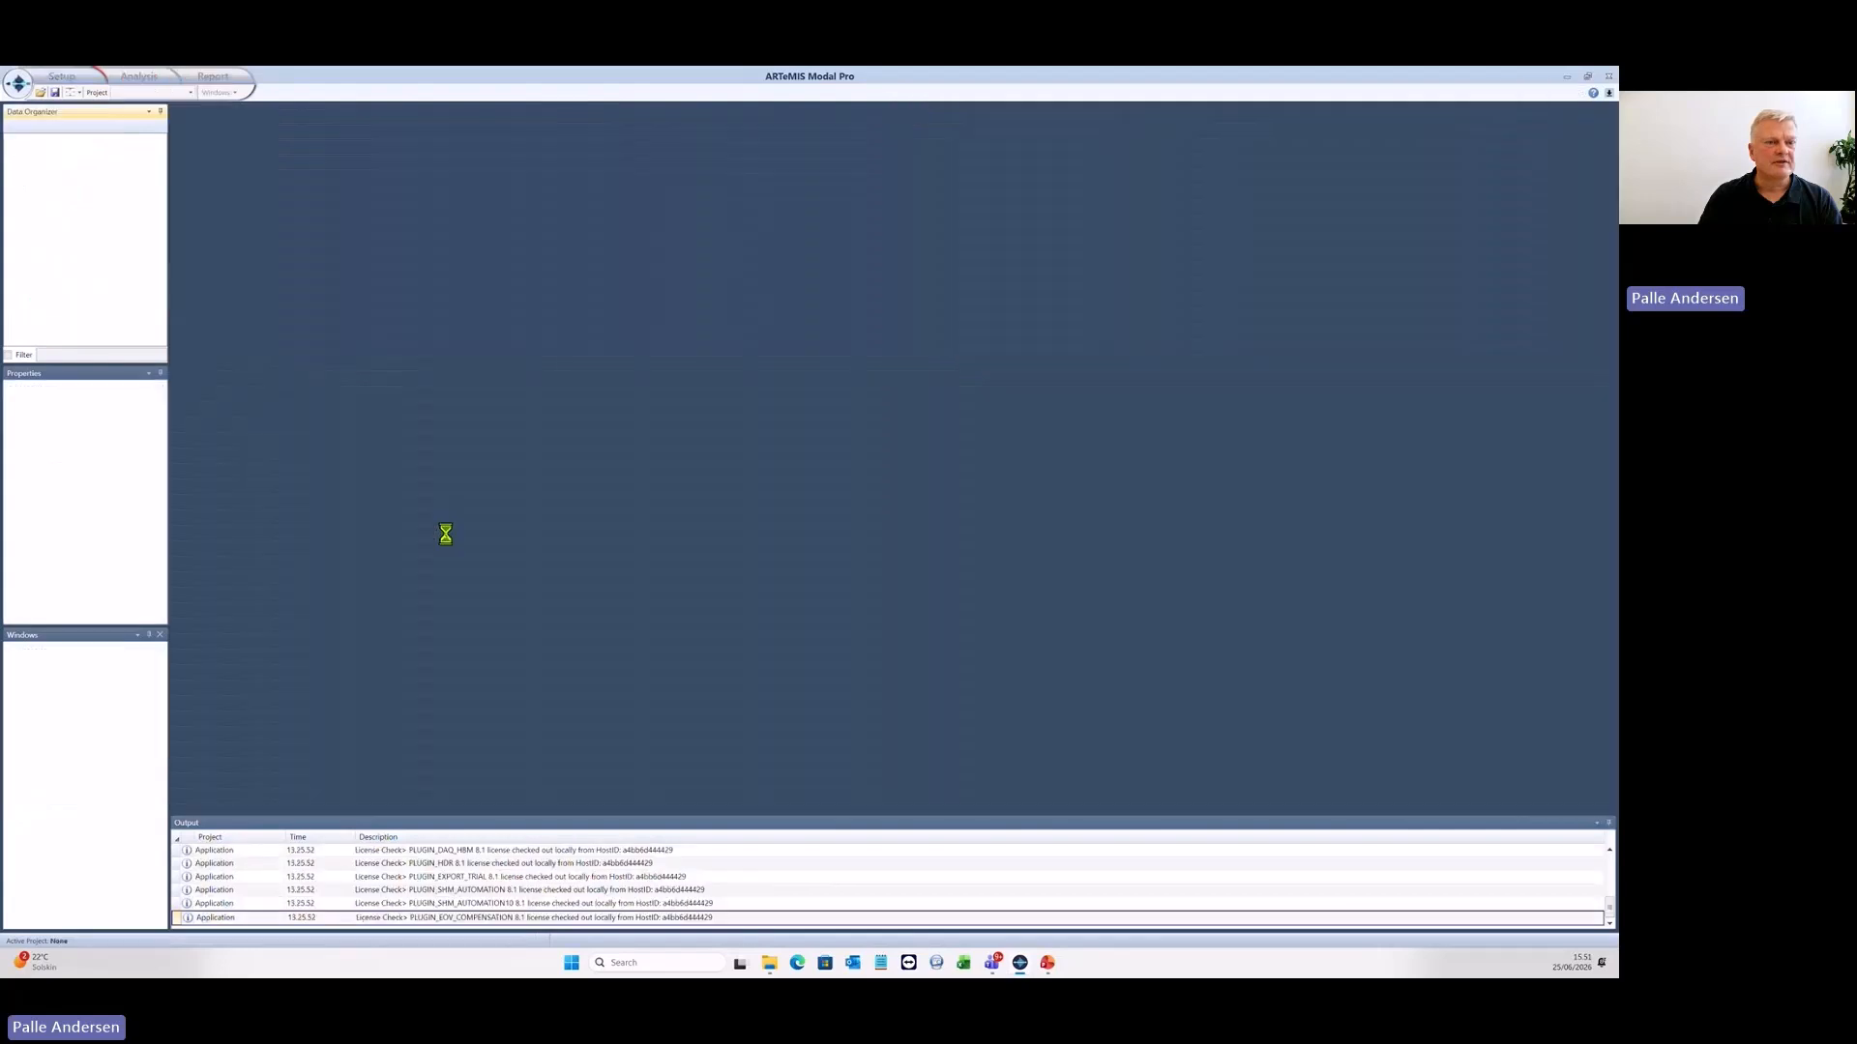
- Create an OMA internal storage project from the built-in Plate with Harmonics example and decline saving it
{"action": "left_click", "coordinate": [19, 87]}
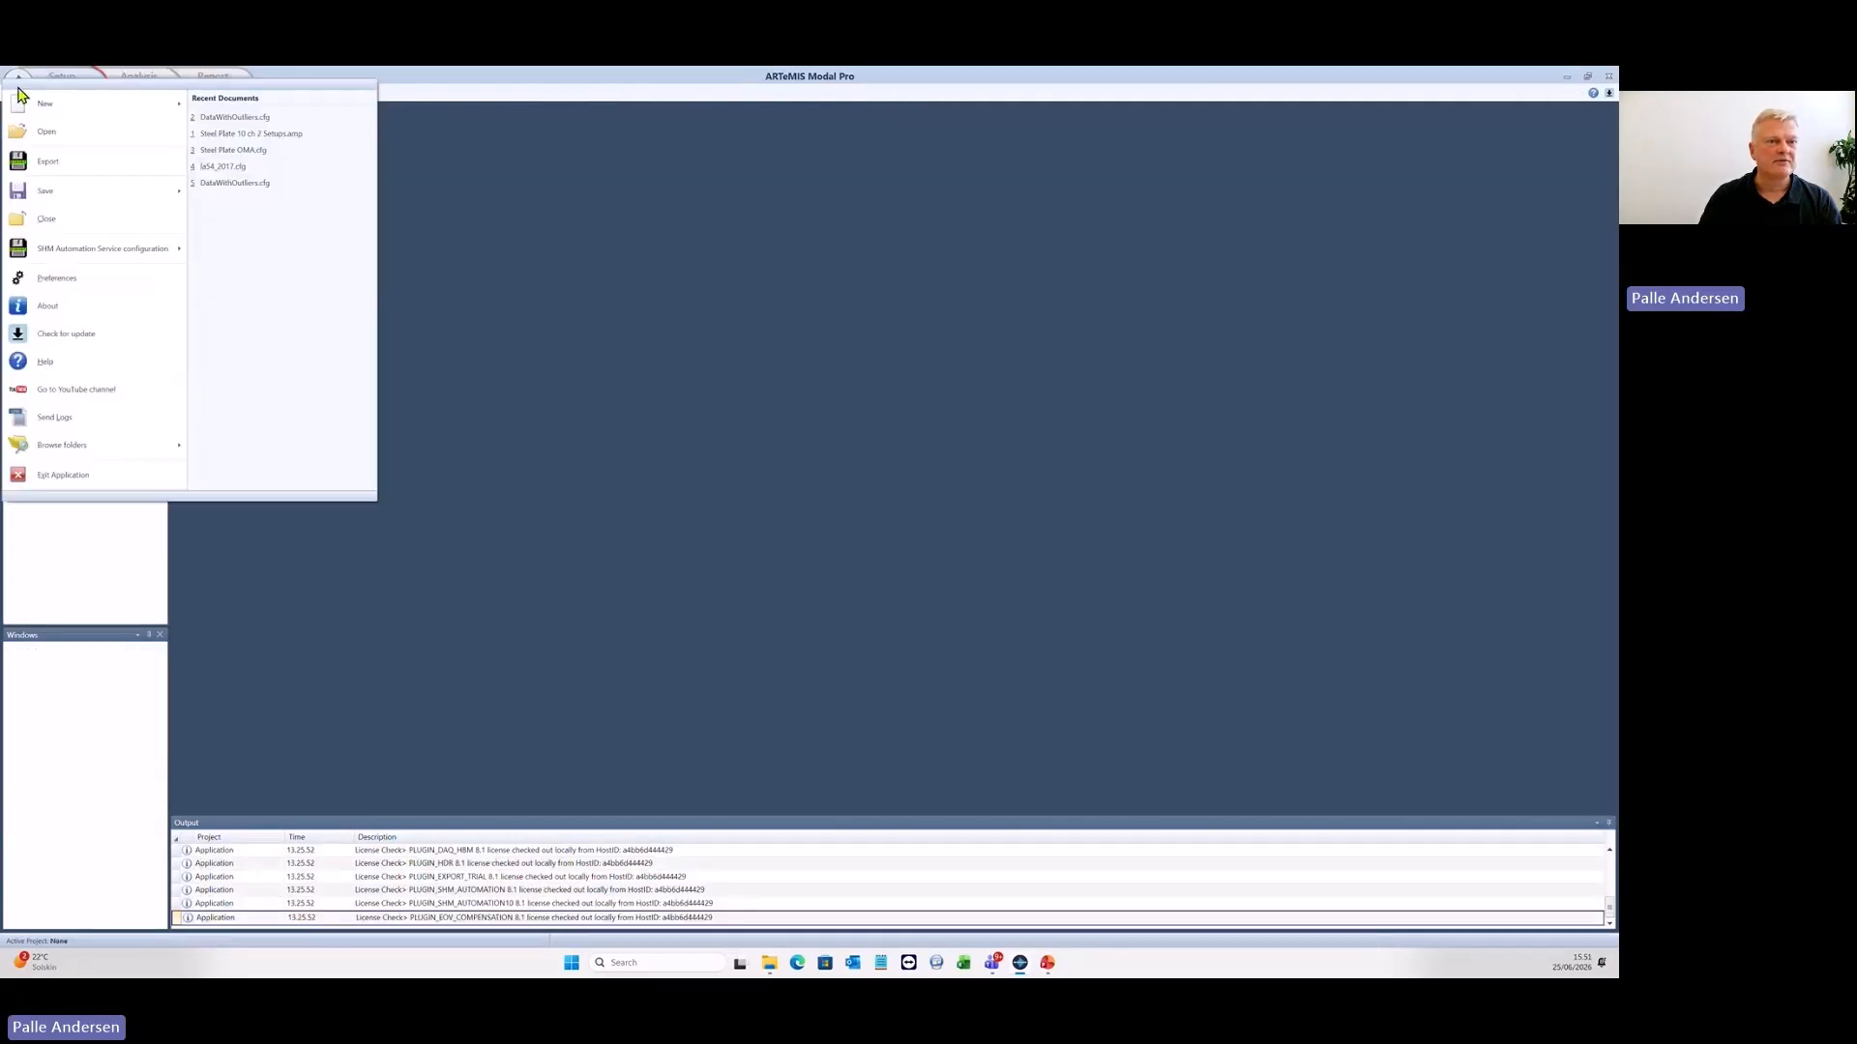
{"action": "mouse_move", "coordinate": [41, 111]}
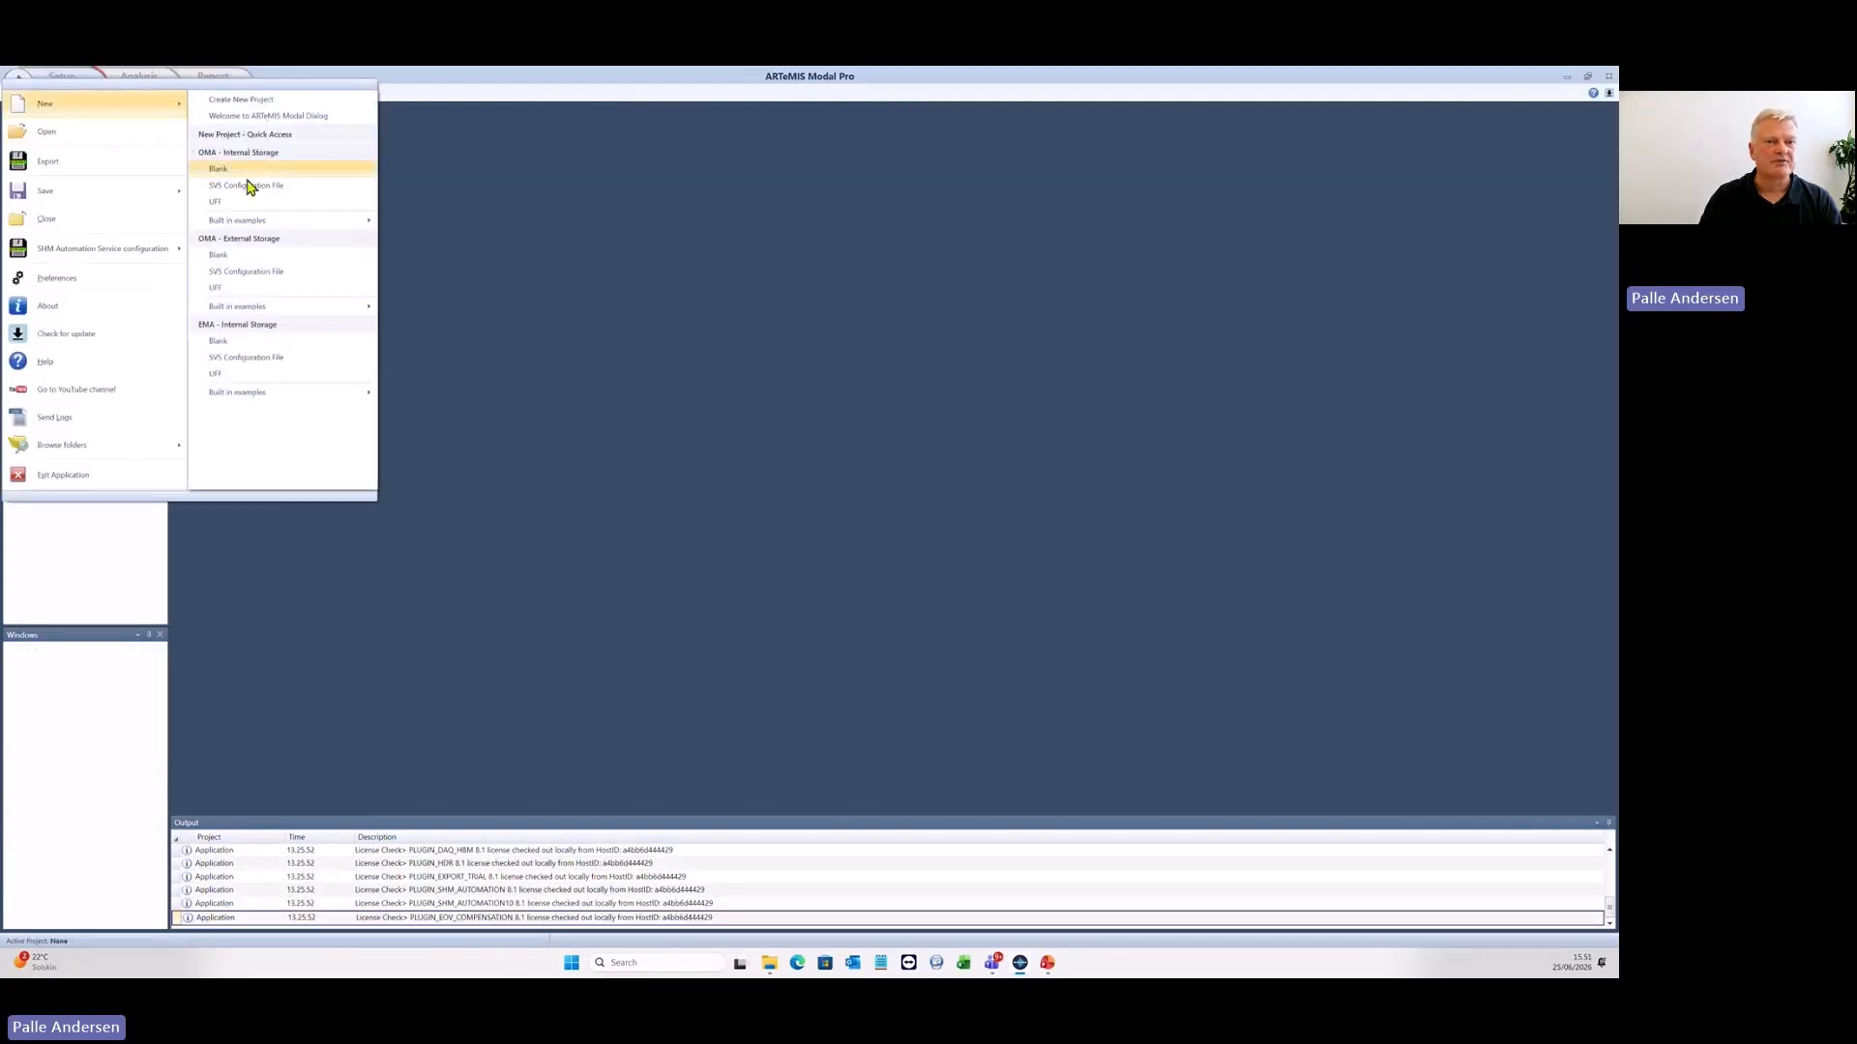
{"action": "mouse_move", "coordinate": [278, 220]}
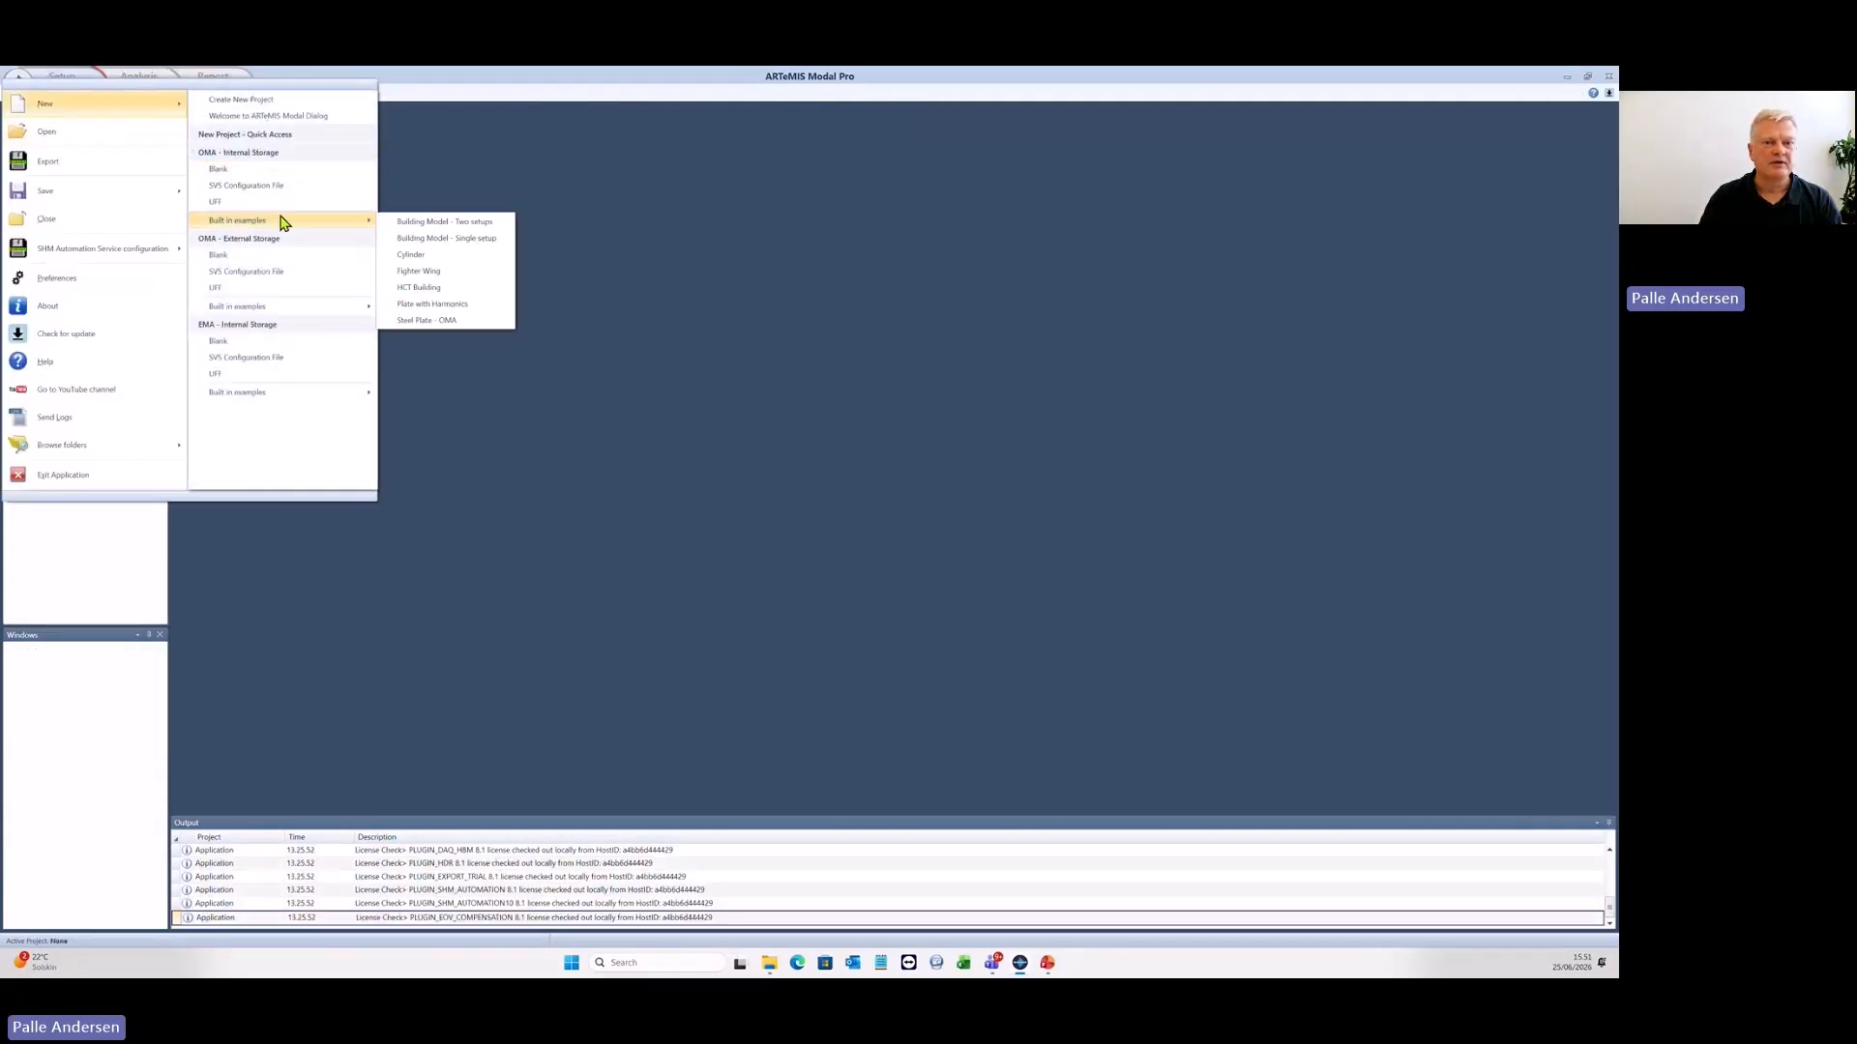
{"action": "left_click", "coordinate": [452, 304]}
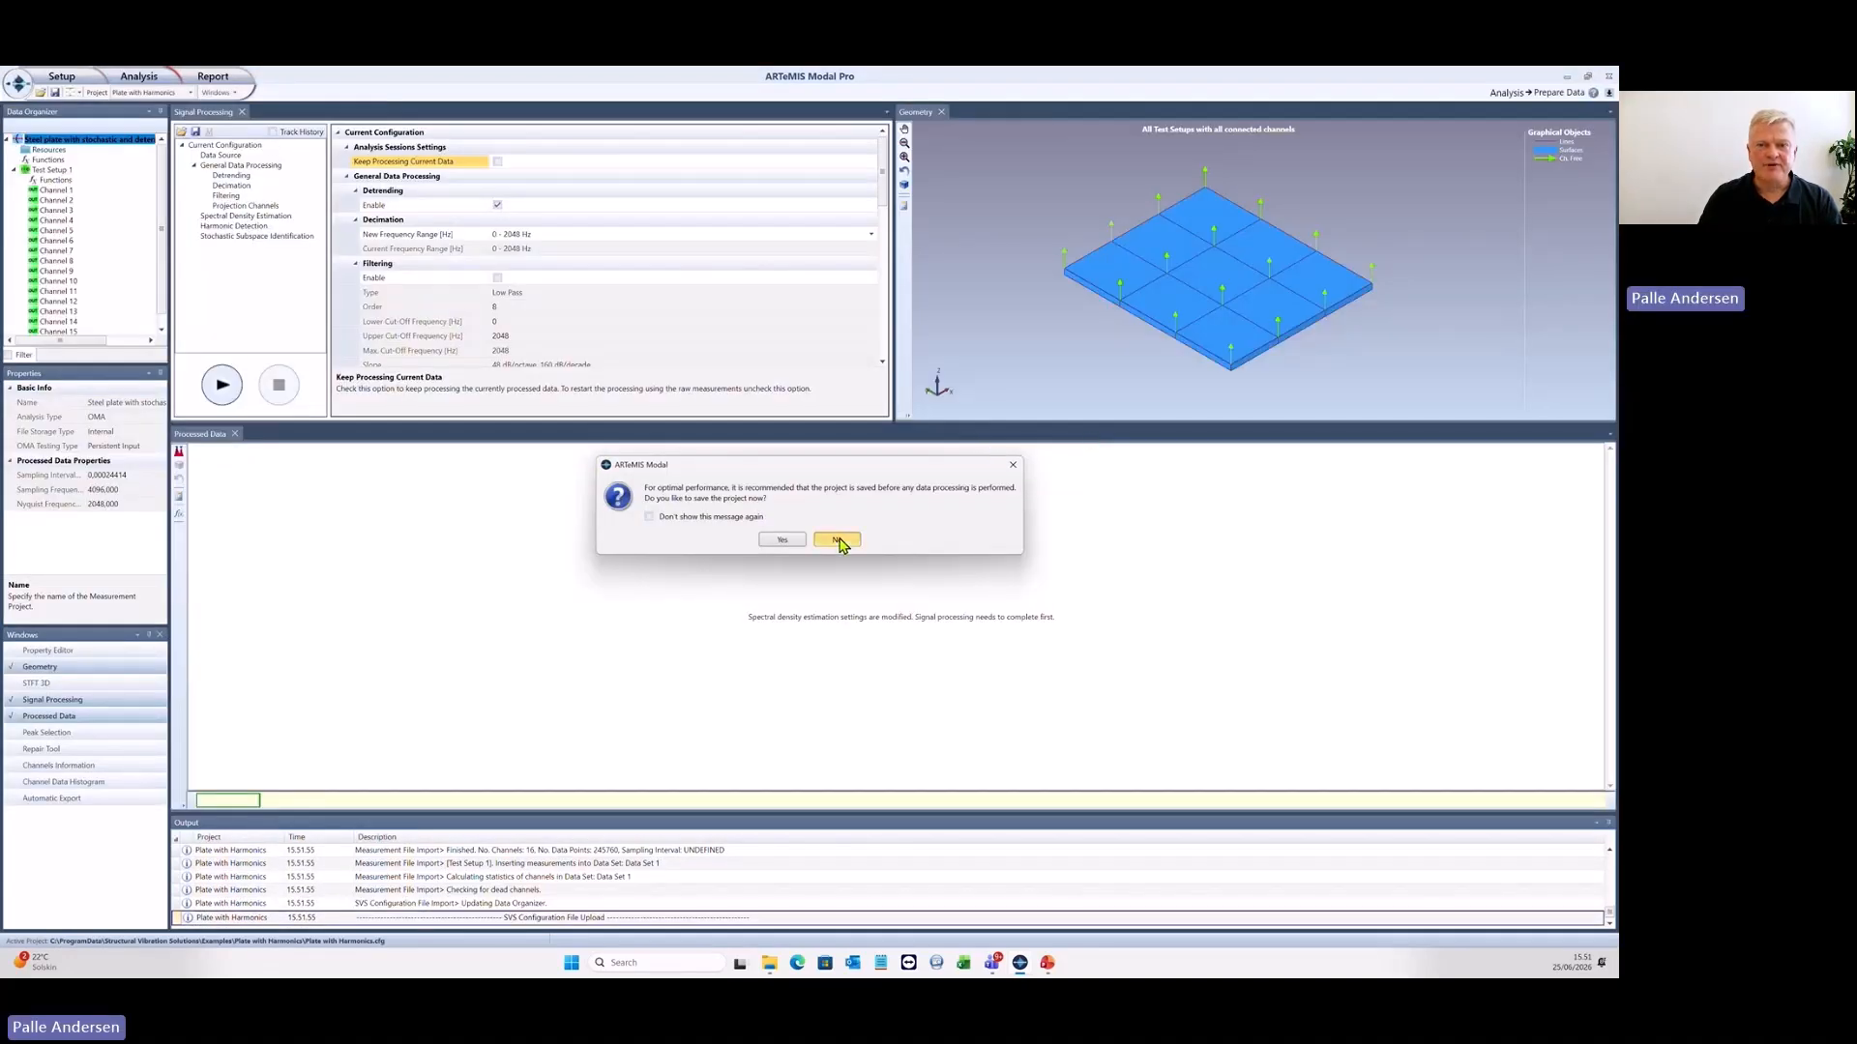
{"action": "left_click", "coordinate": [835, 535]}
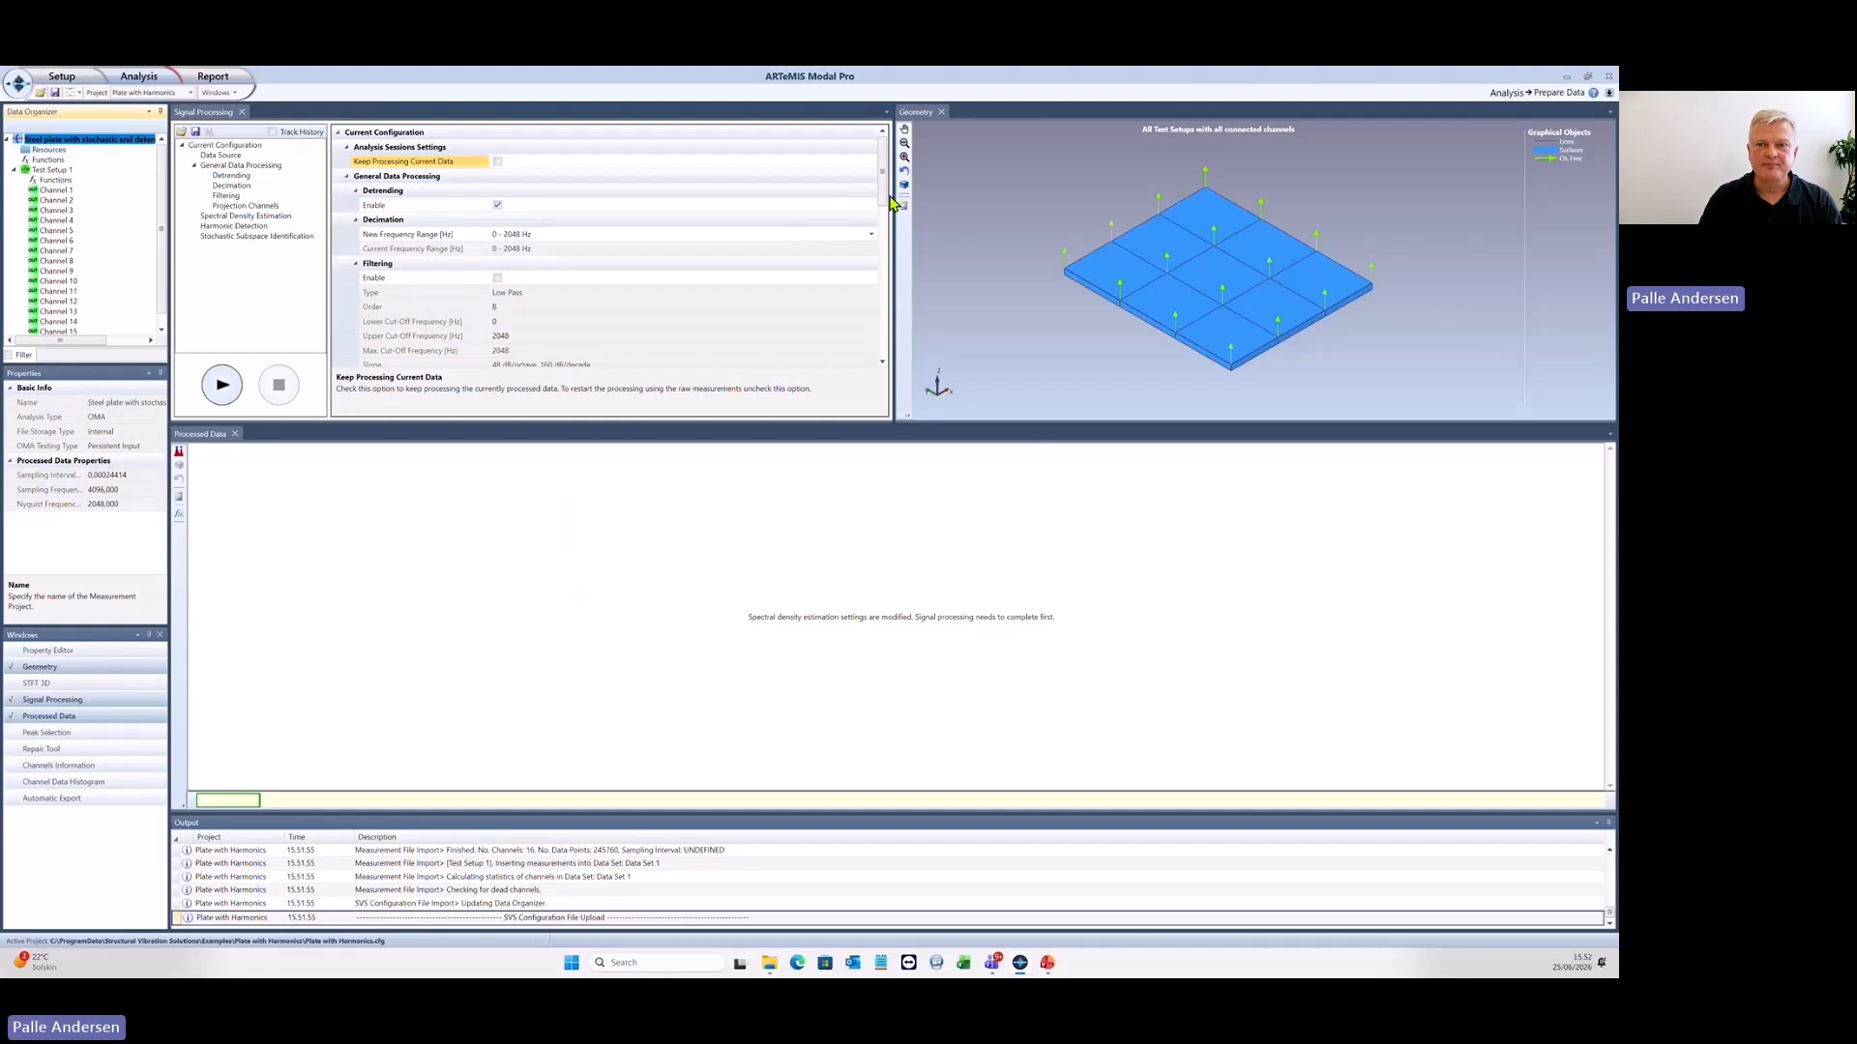
- Disable Stochastic Subspace Identification and run the signal processing on the Plate with Harmonics data
{"action": "left_click_drag", "start_coordinate": [882, 181], "coordinate": [881, 359]}
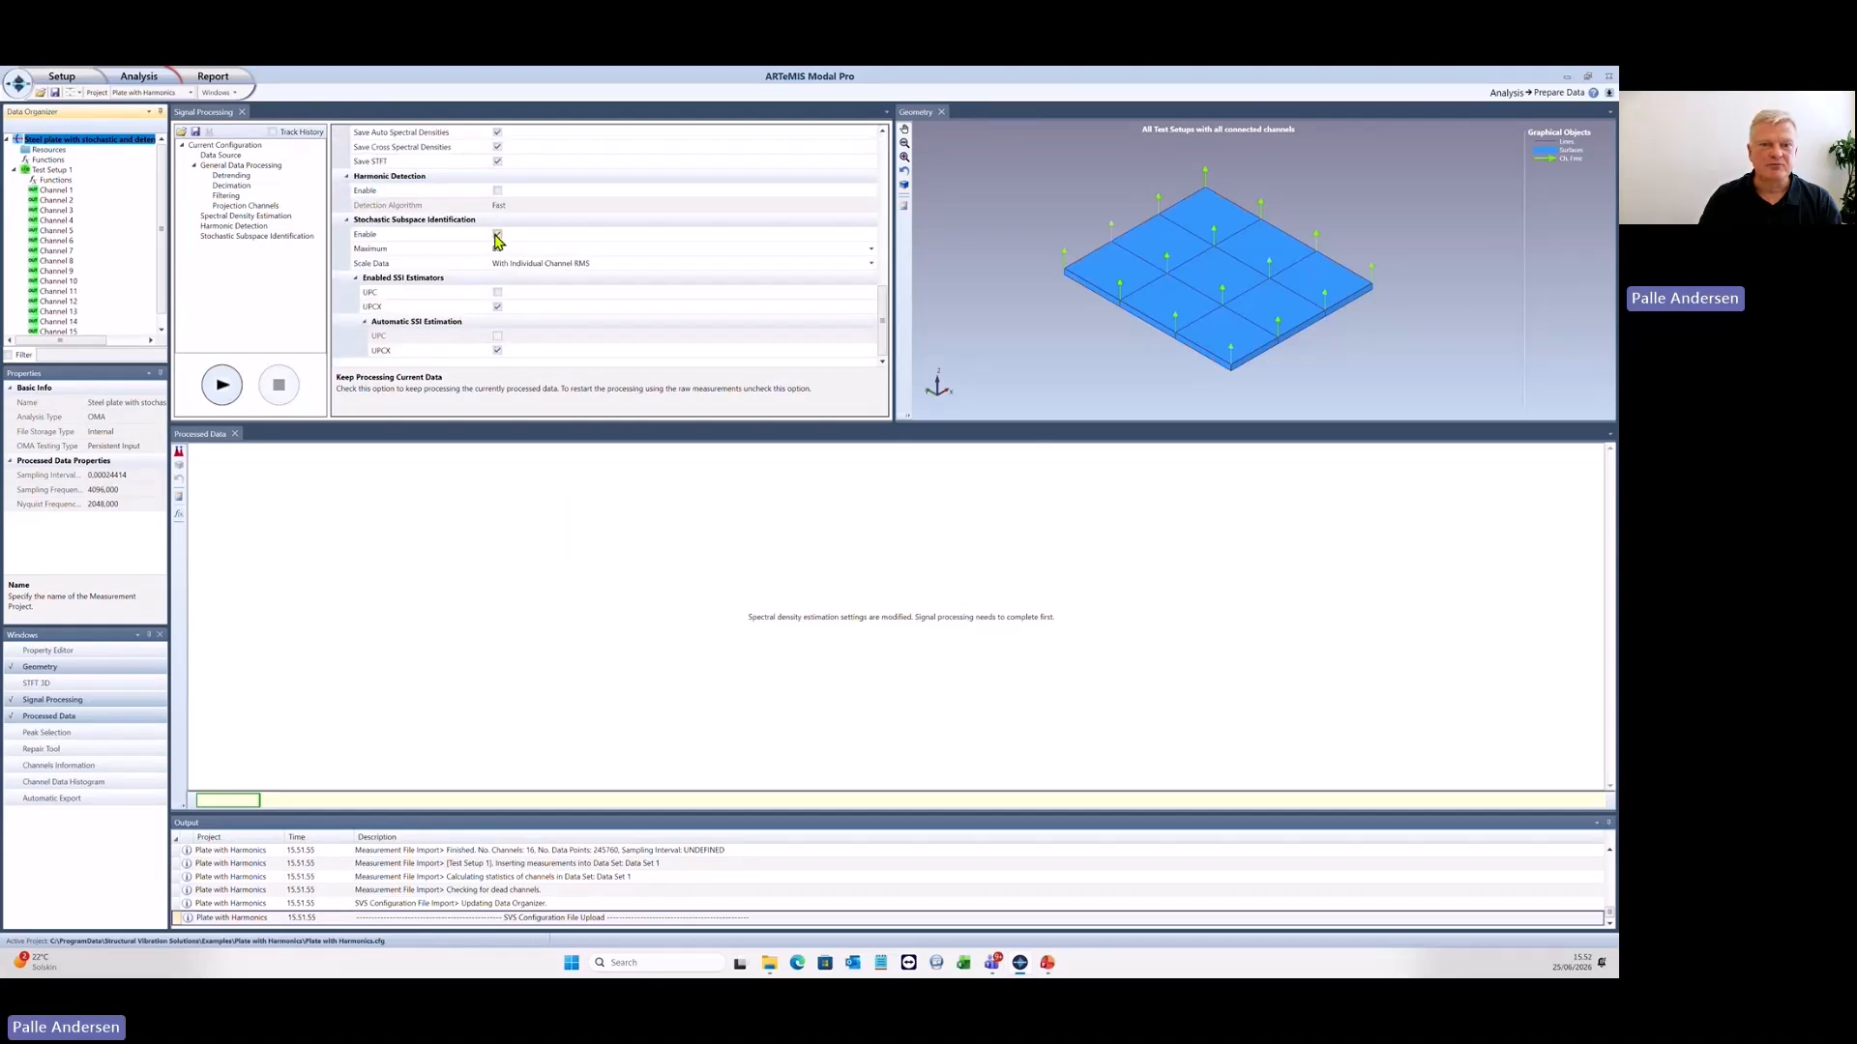
{"action": "left_click", "coordinate": [497, 235]}
{"action": "left_click", "coordinate": [222, 384]}
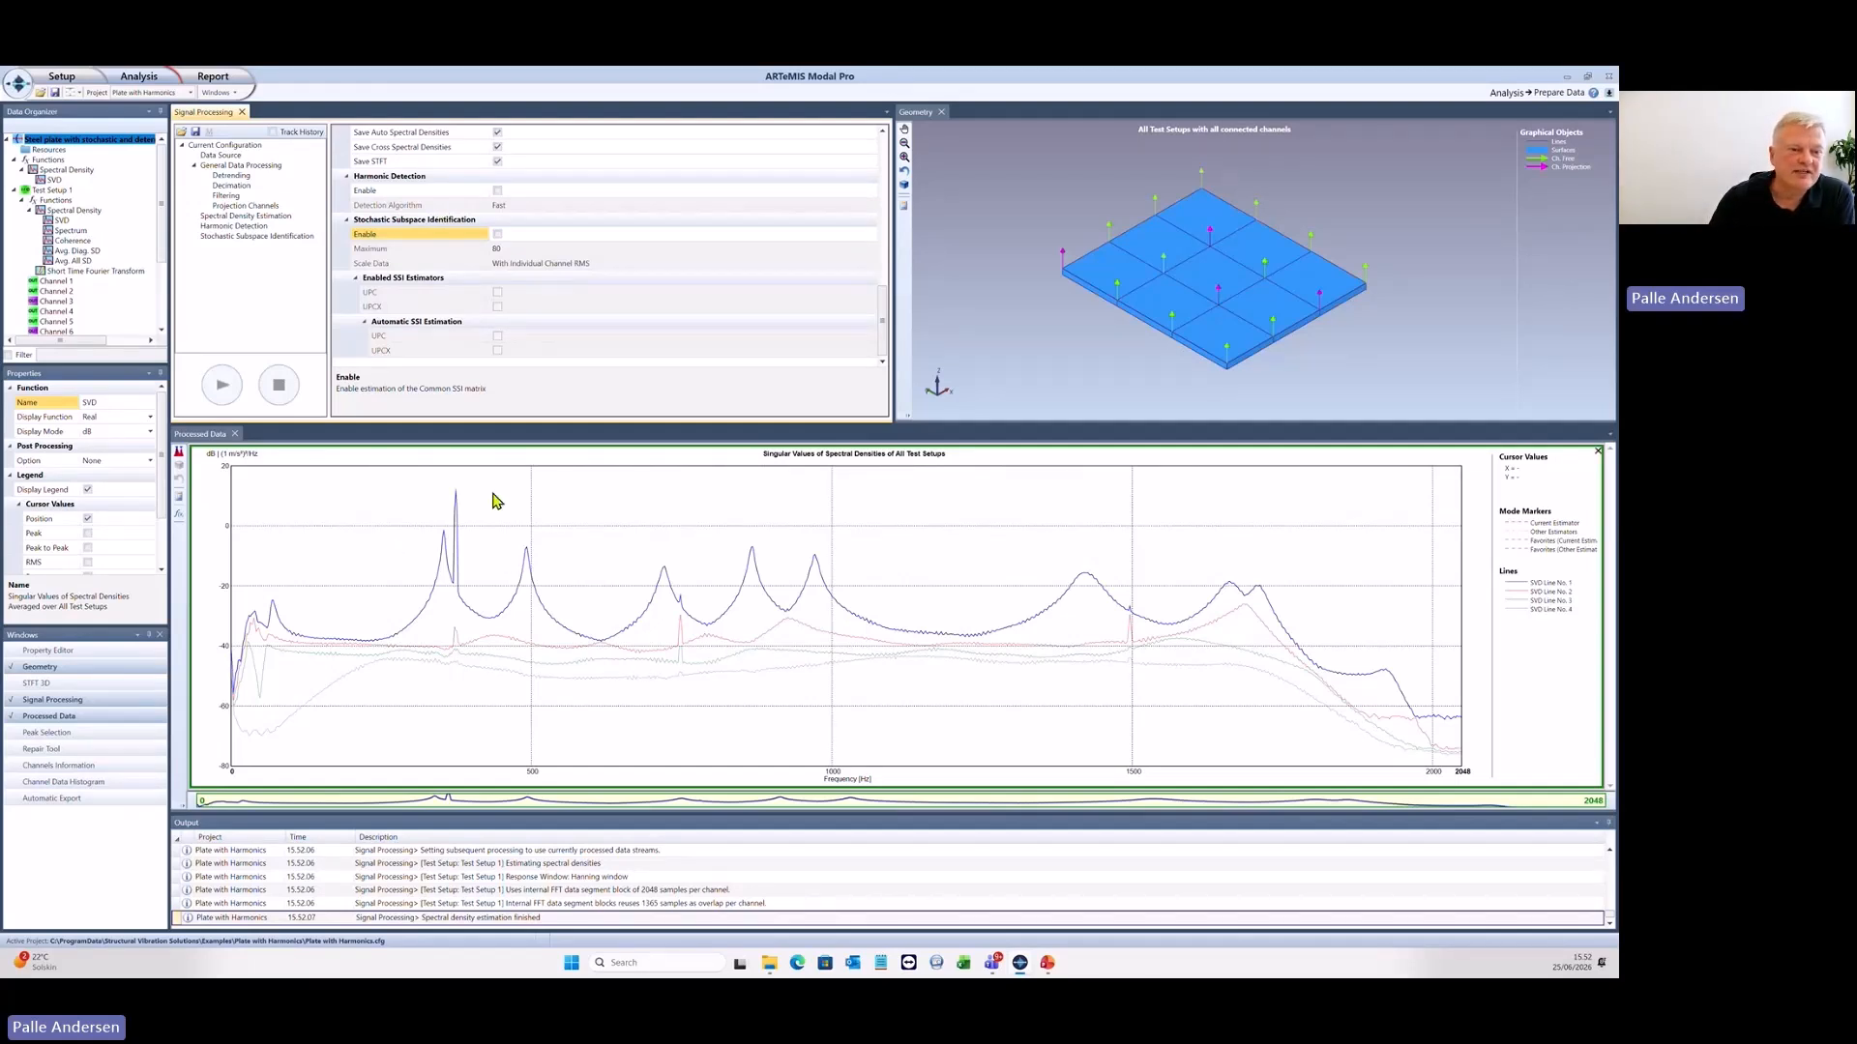
- Manually add a peak indicator at the sharp 374 Hz harmonic peak in the singular values diagram
{"action": "left_click", "coordinate": [182, 454]}
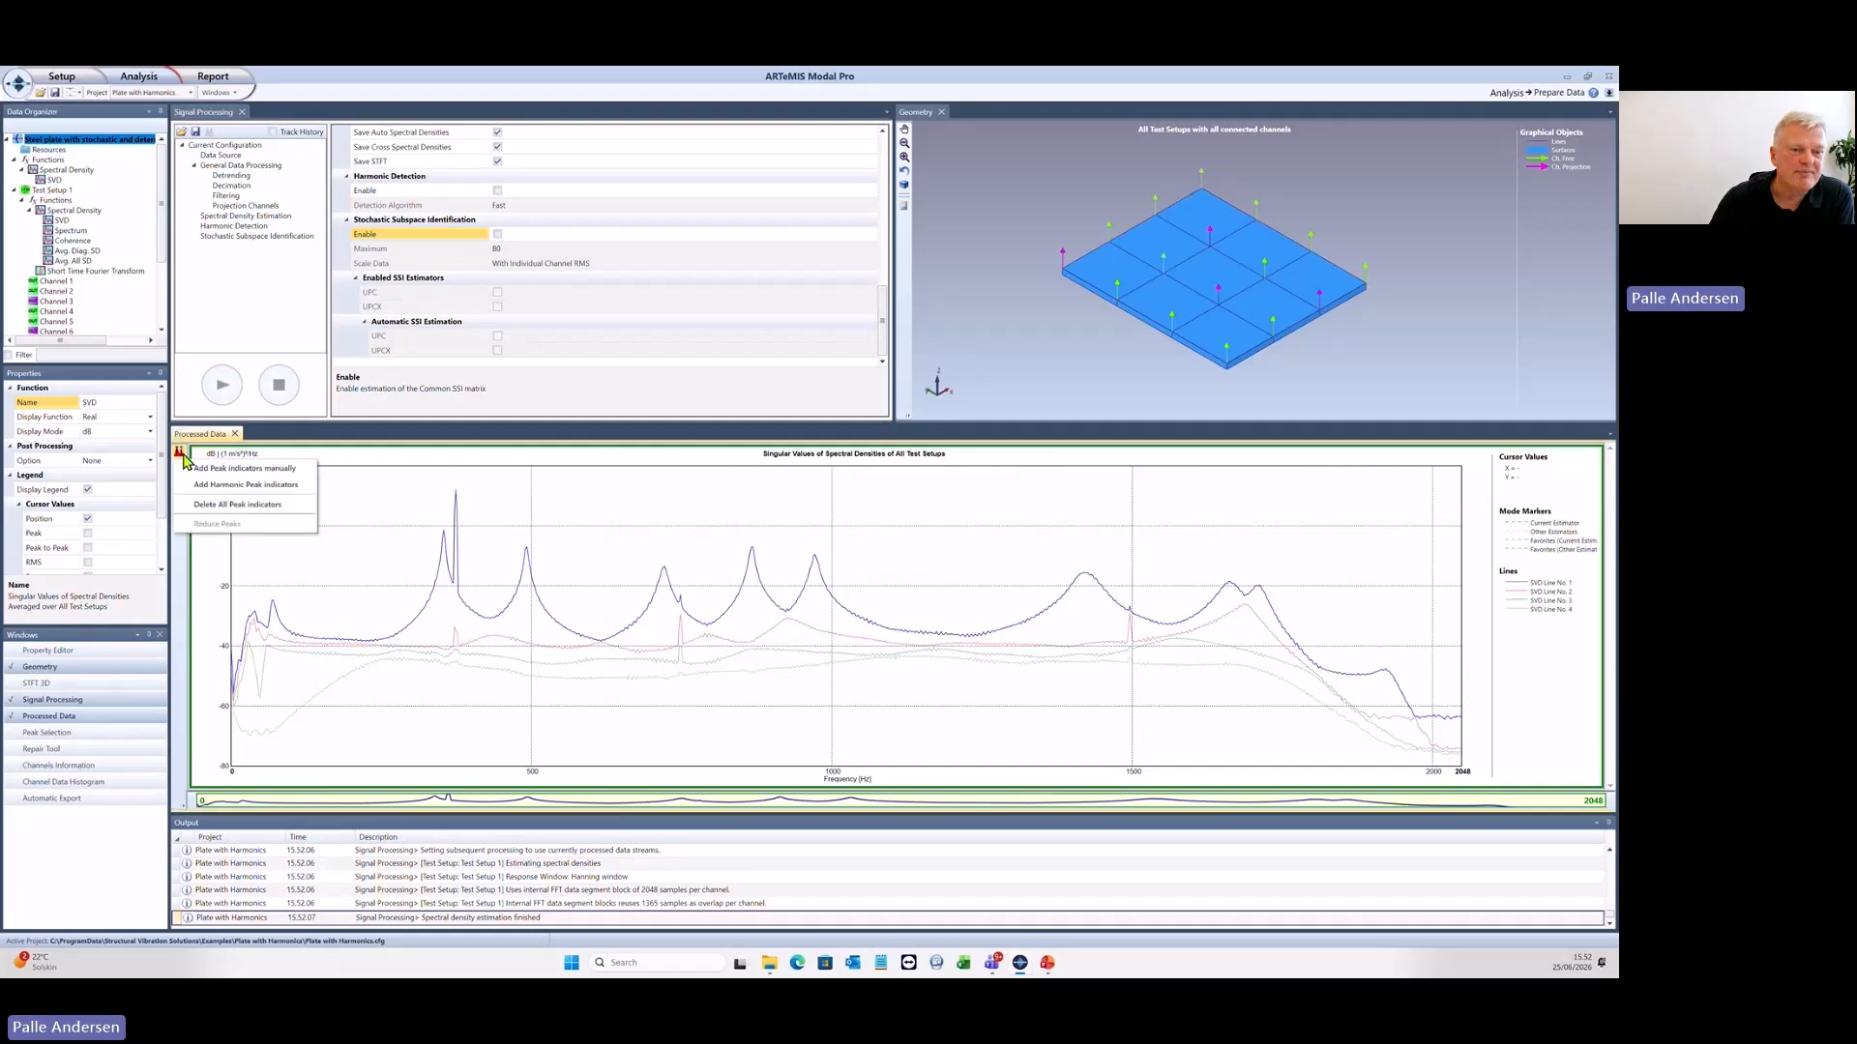
{"action": "left_click", "coordinate": [236, 471]}
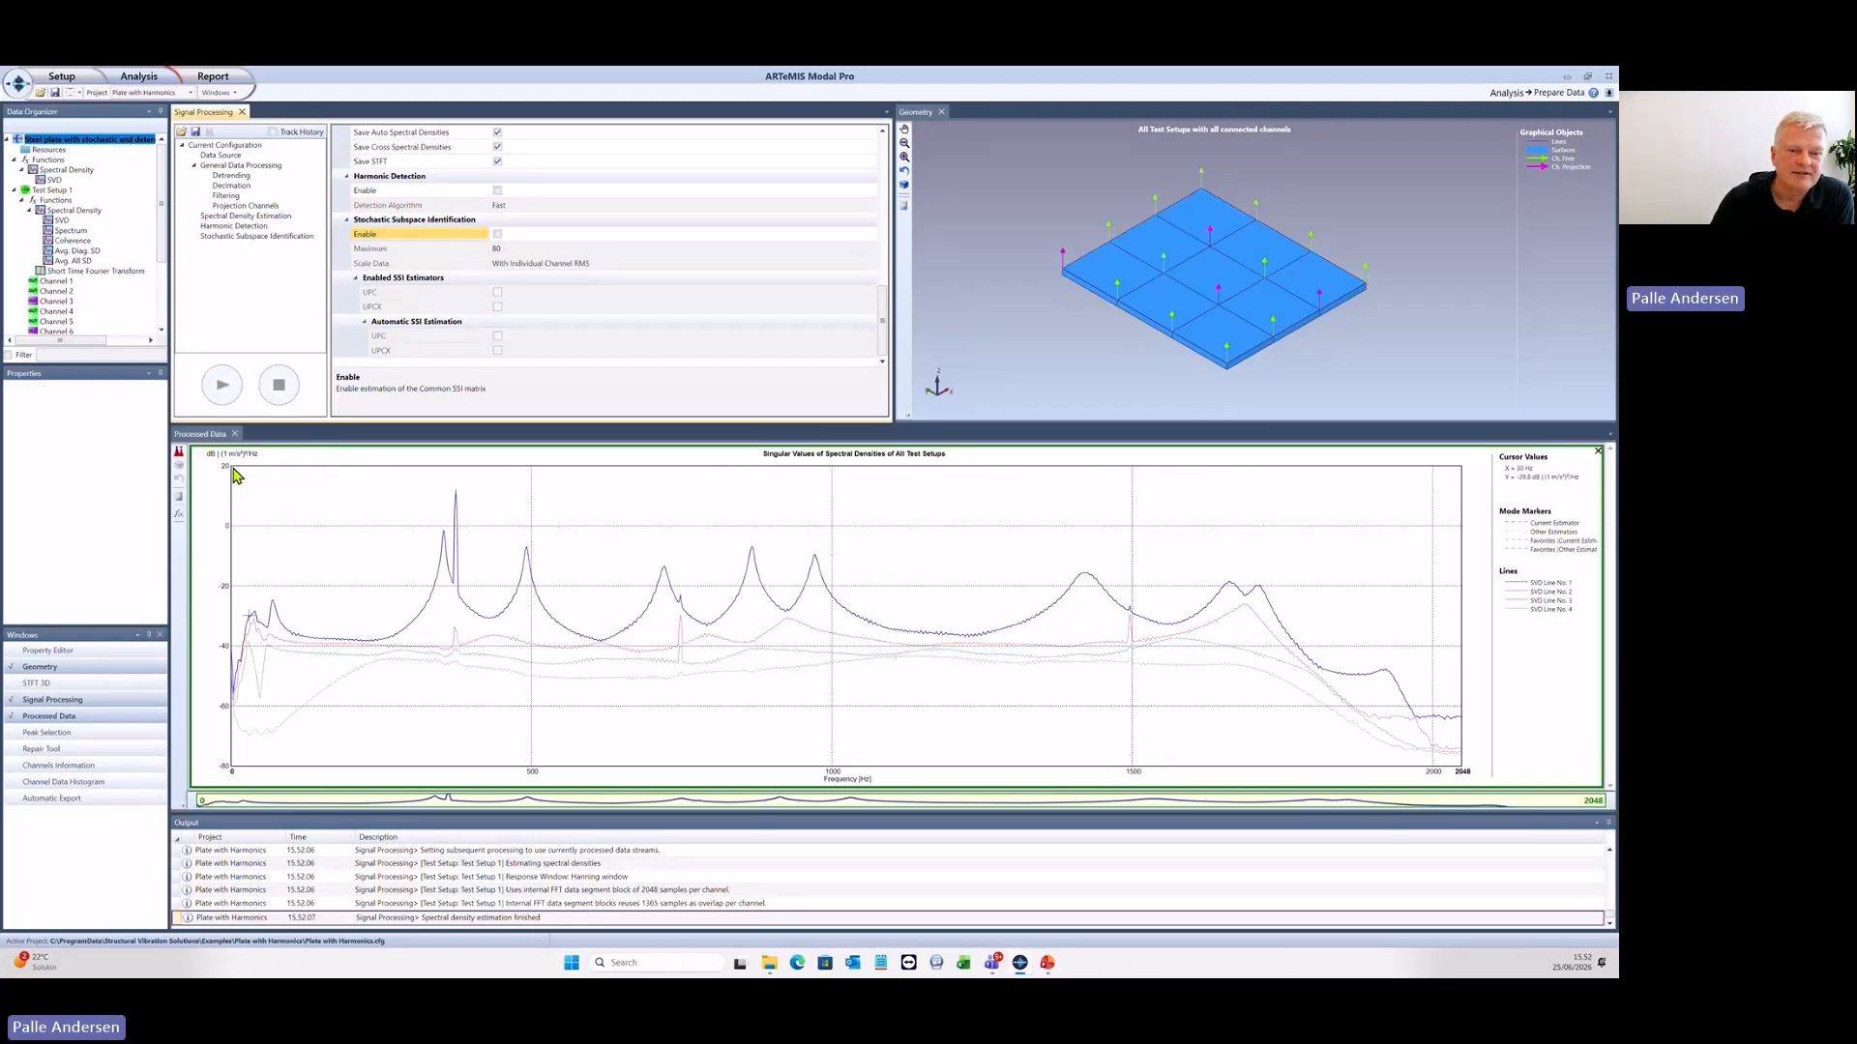
{"action": "left_click", "coordinate": [464, 484]}
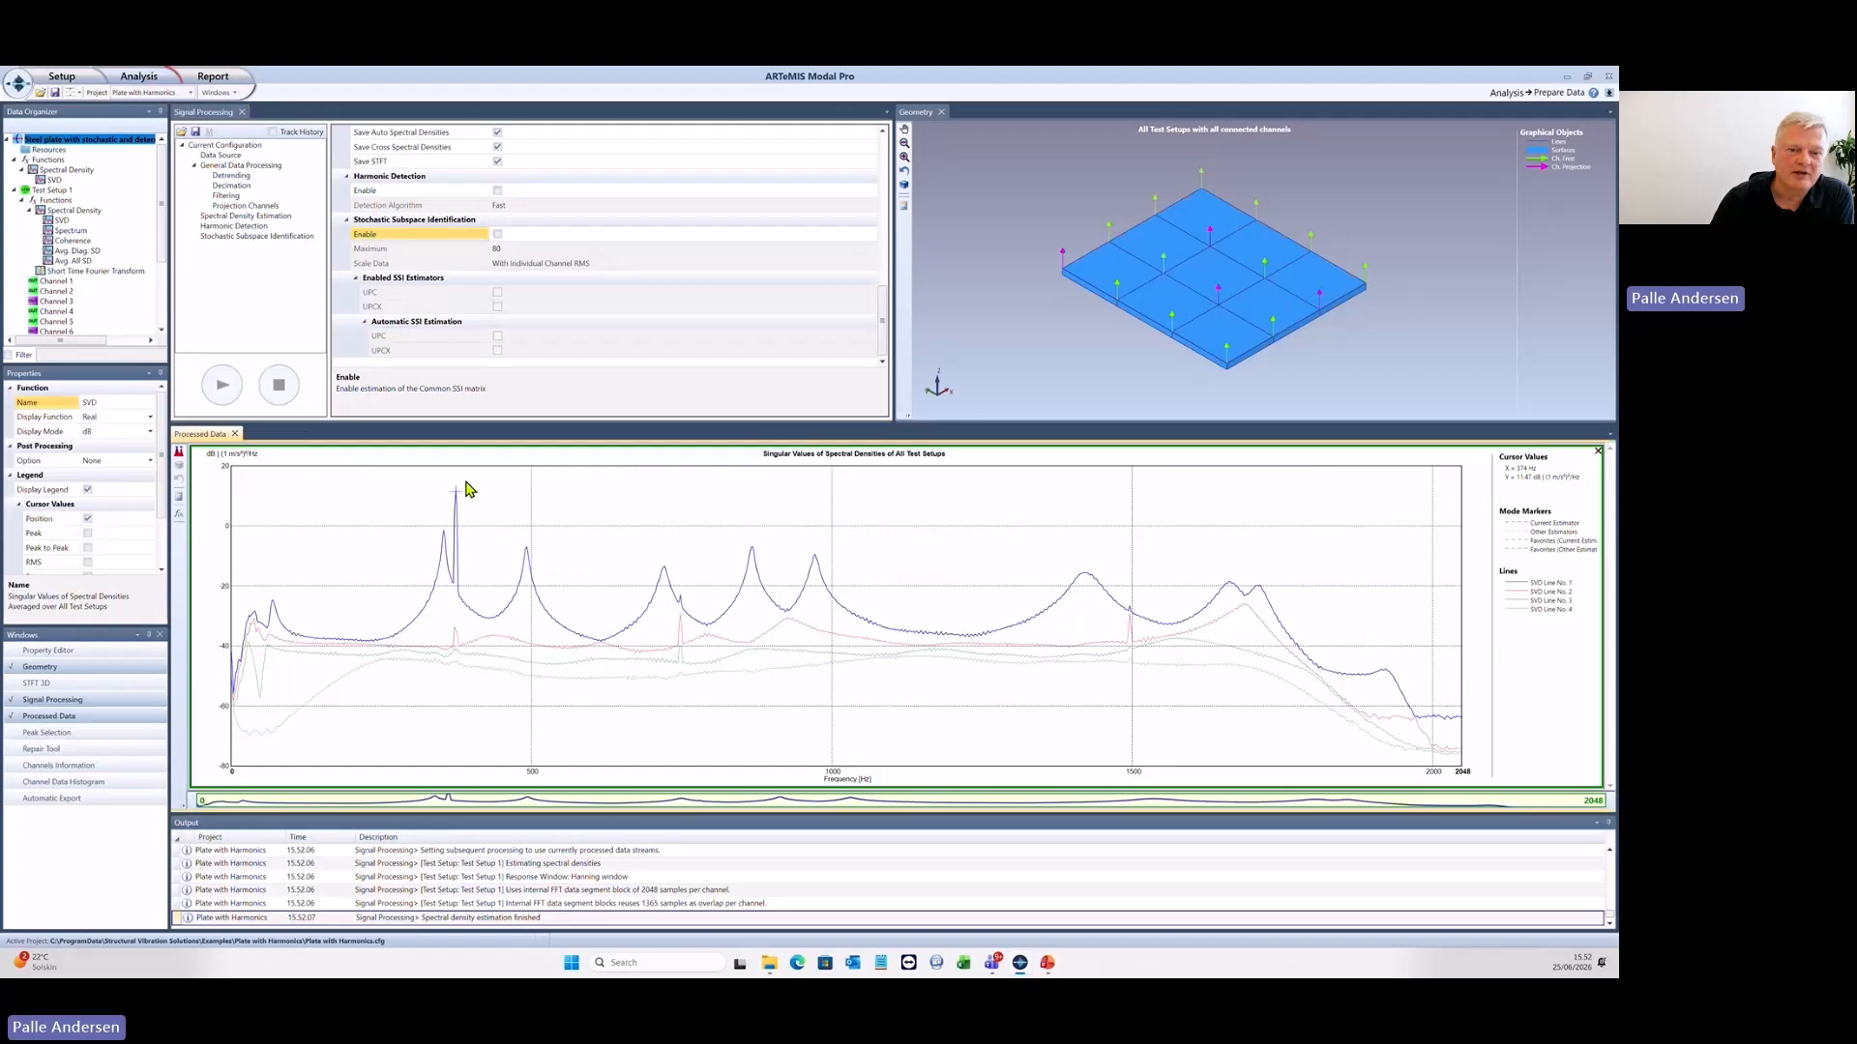
{"action": "left_click", "coordinate": [465, 488]}
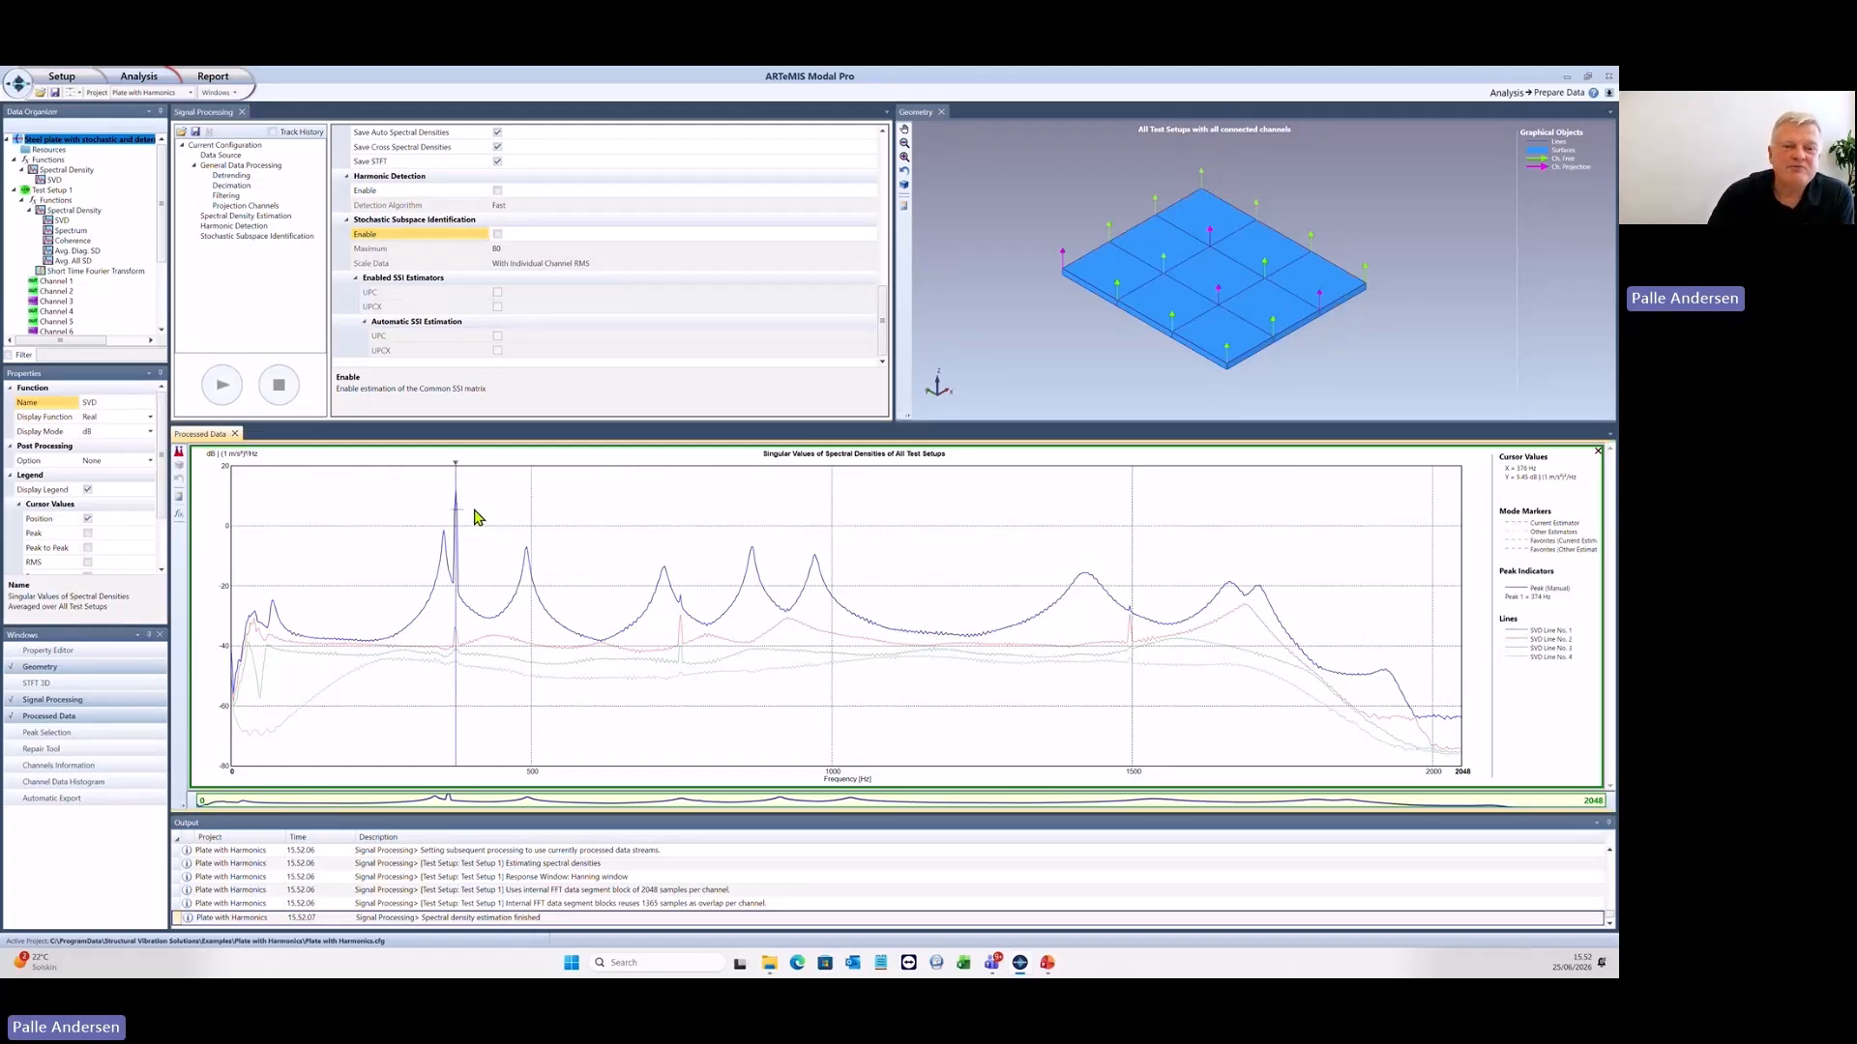
- Run peak reduction on Test Setup 1 with Reduce Additional Peaks enabled, save the modified data as a new data set, and close the tool
{"action": "left_click", "coordinate": [179, 451]}
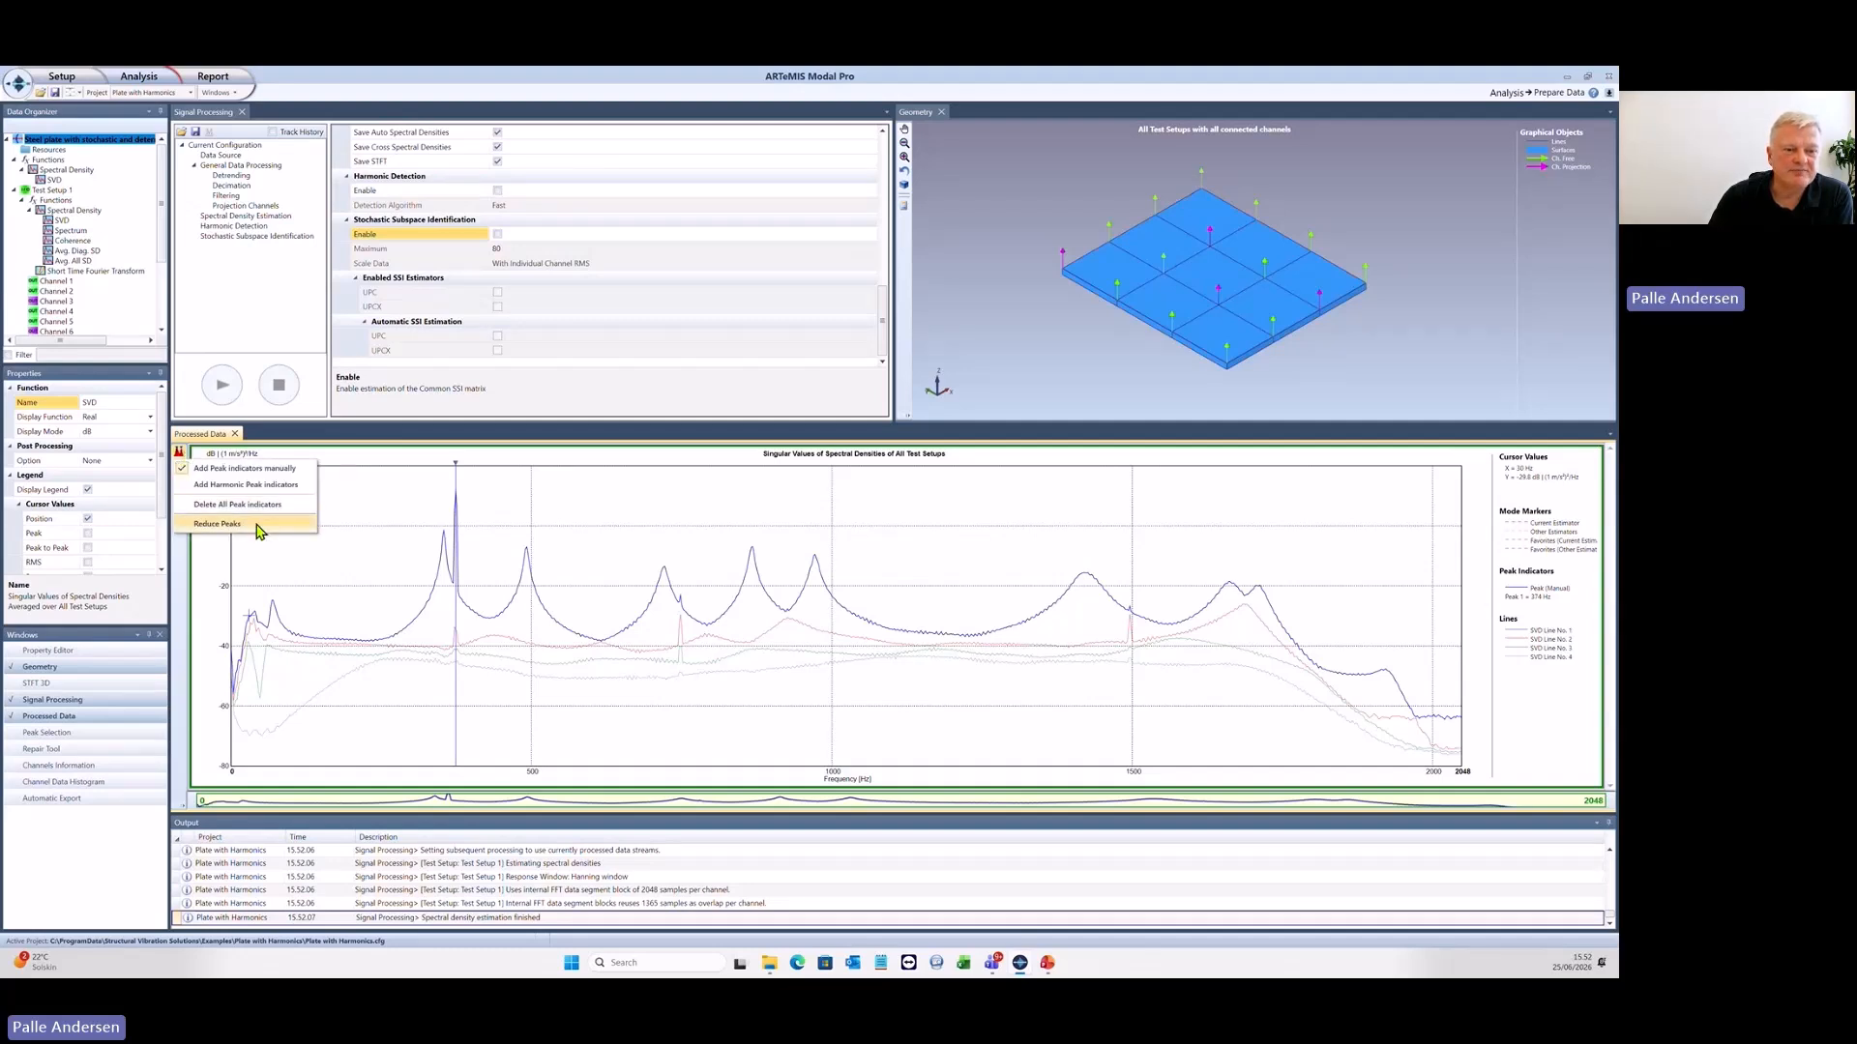
{"action": "left_click", "coordinate": [219, 523]}
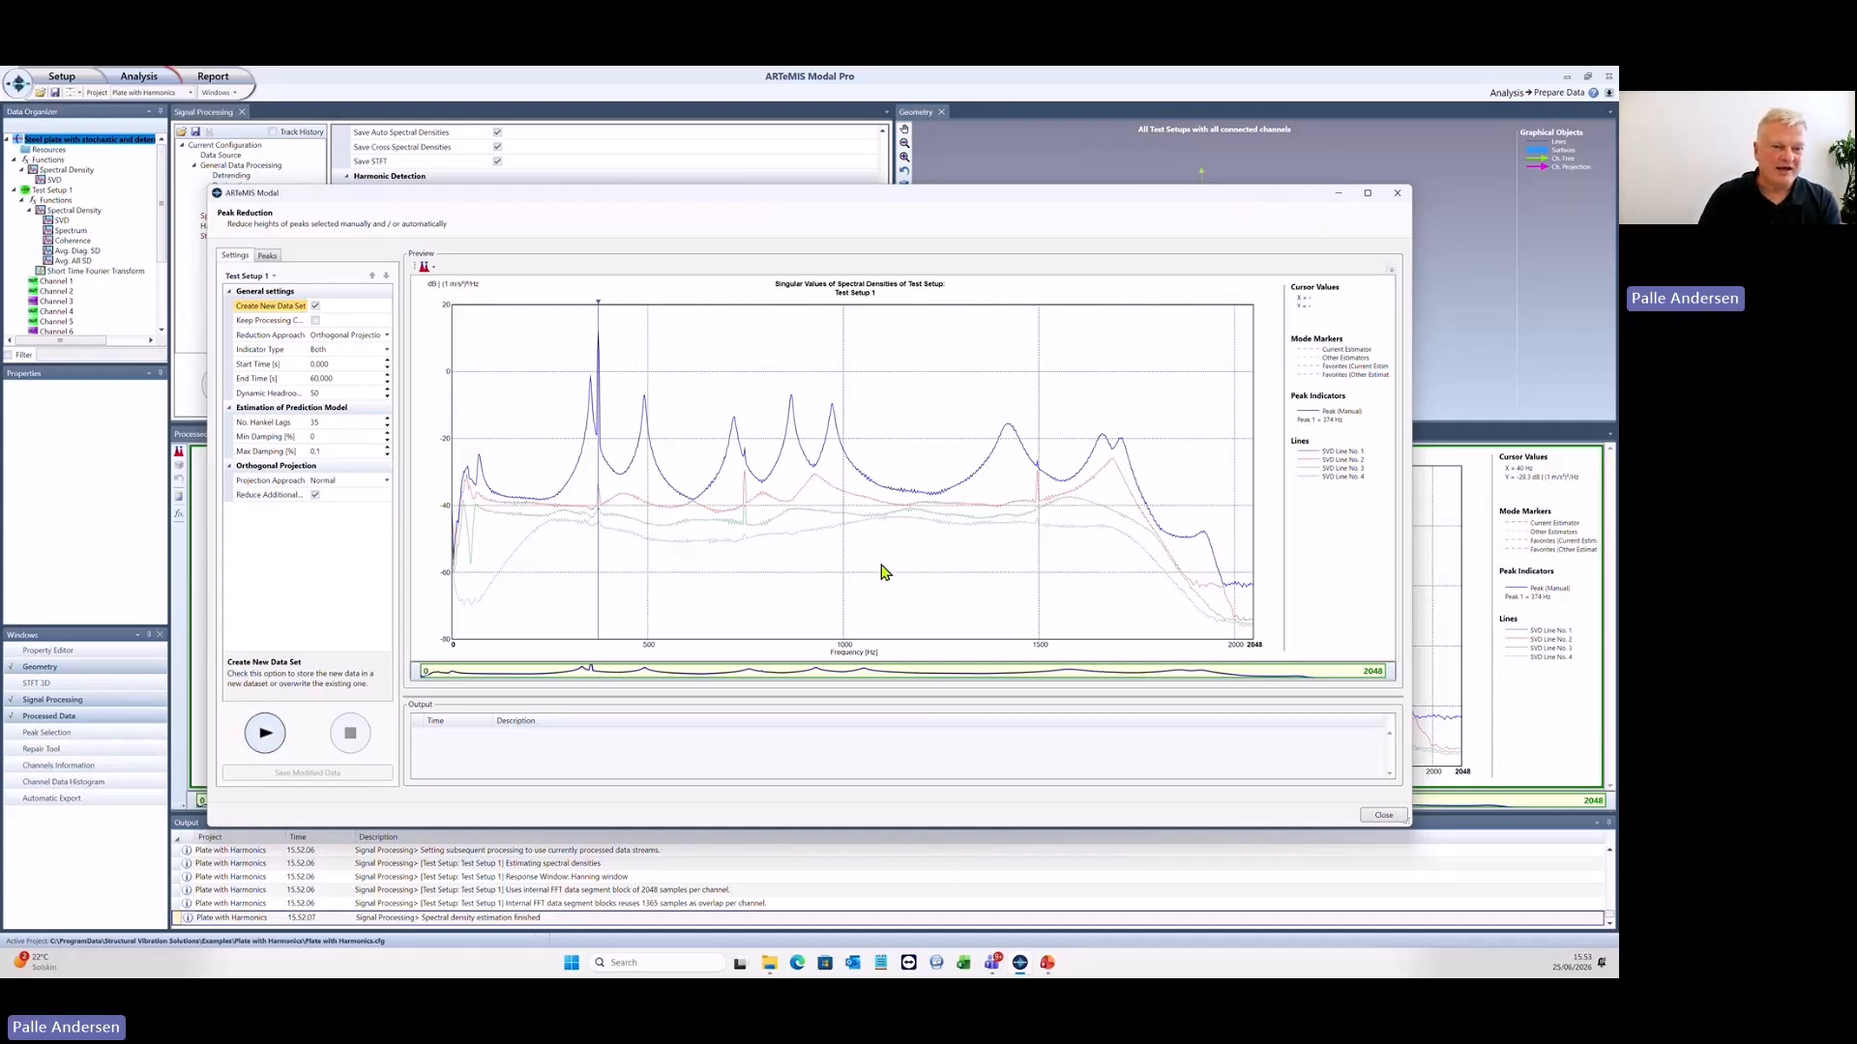
{"action": "left_click", "coordinate": [293, 497]}
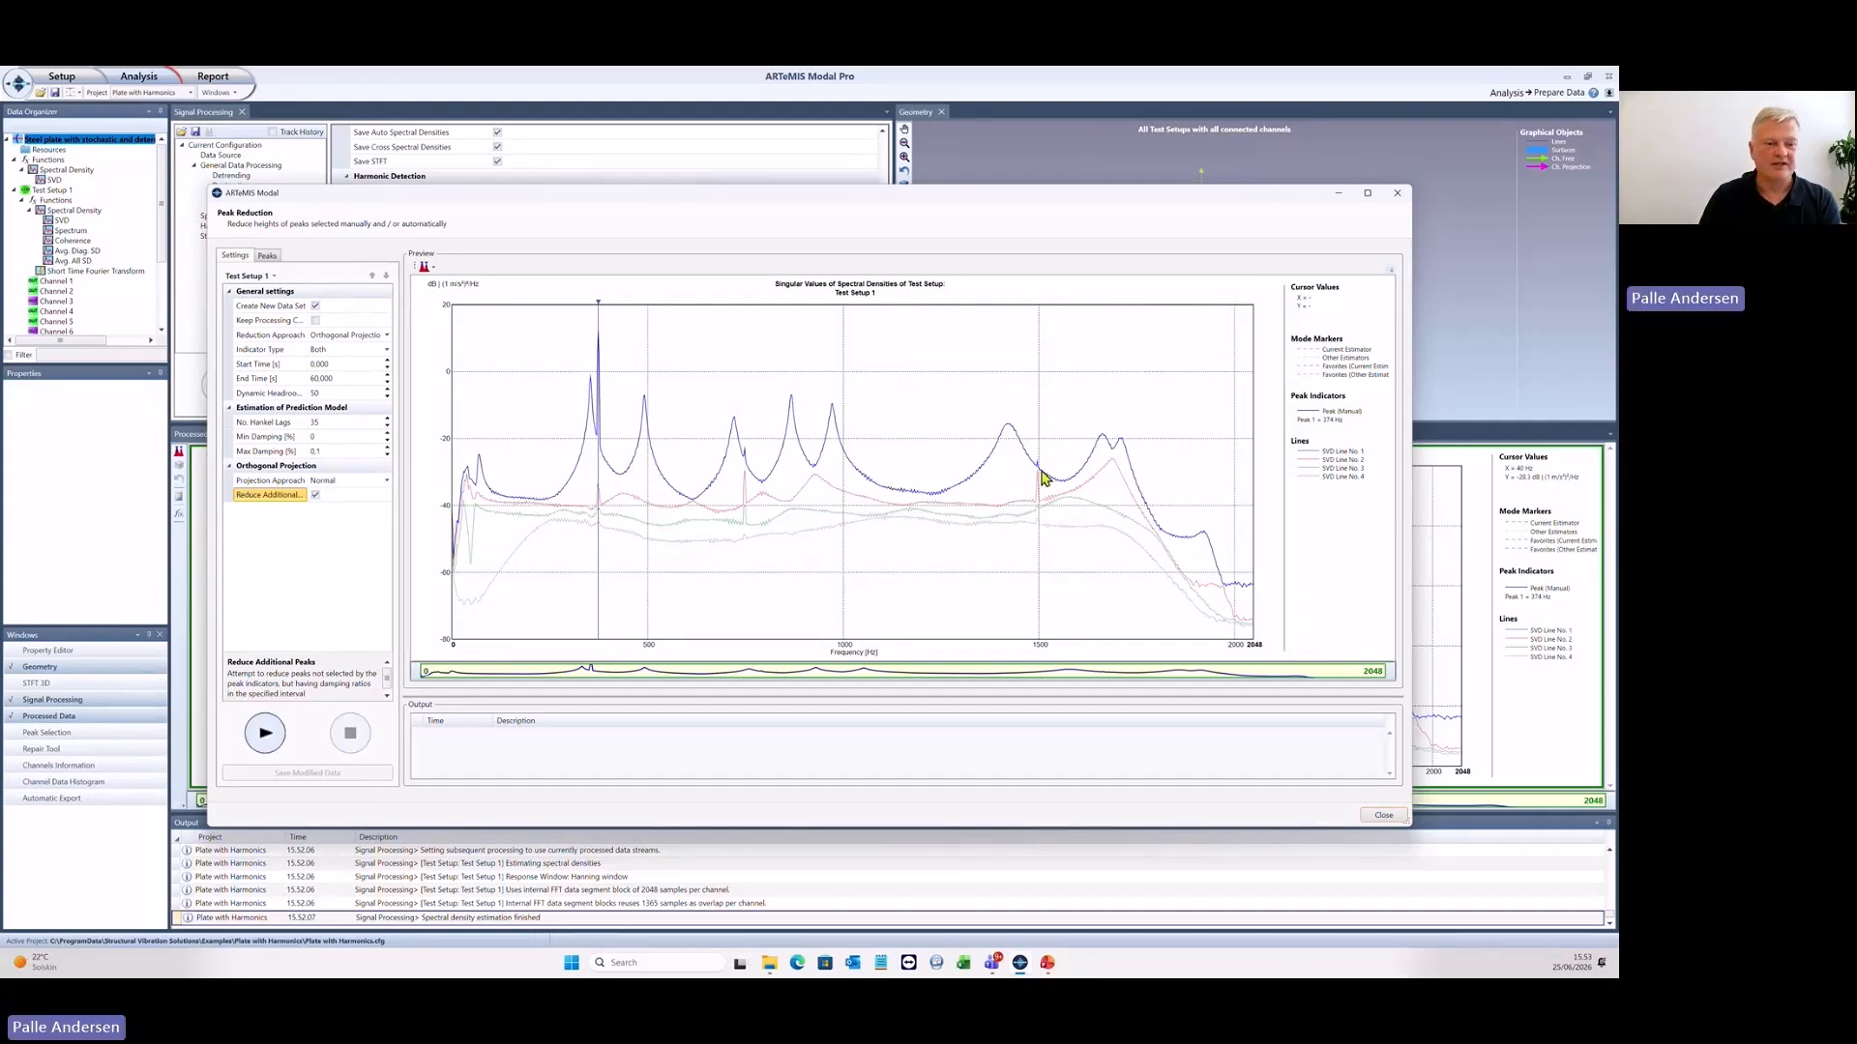
{"action": "left_click", "coordinate": [271, 737]}
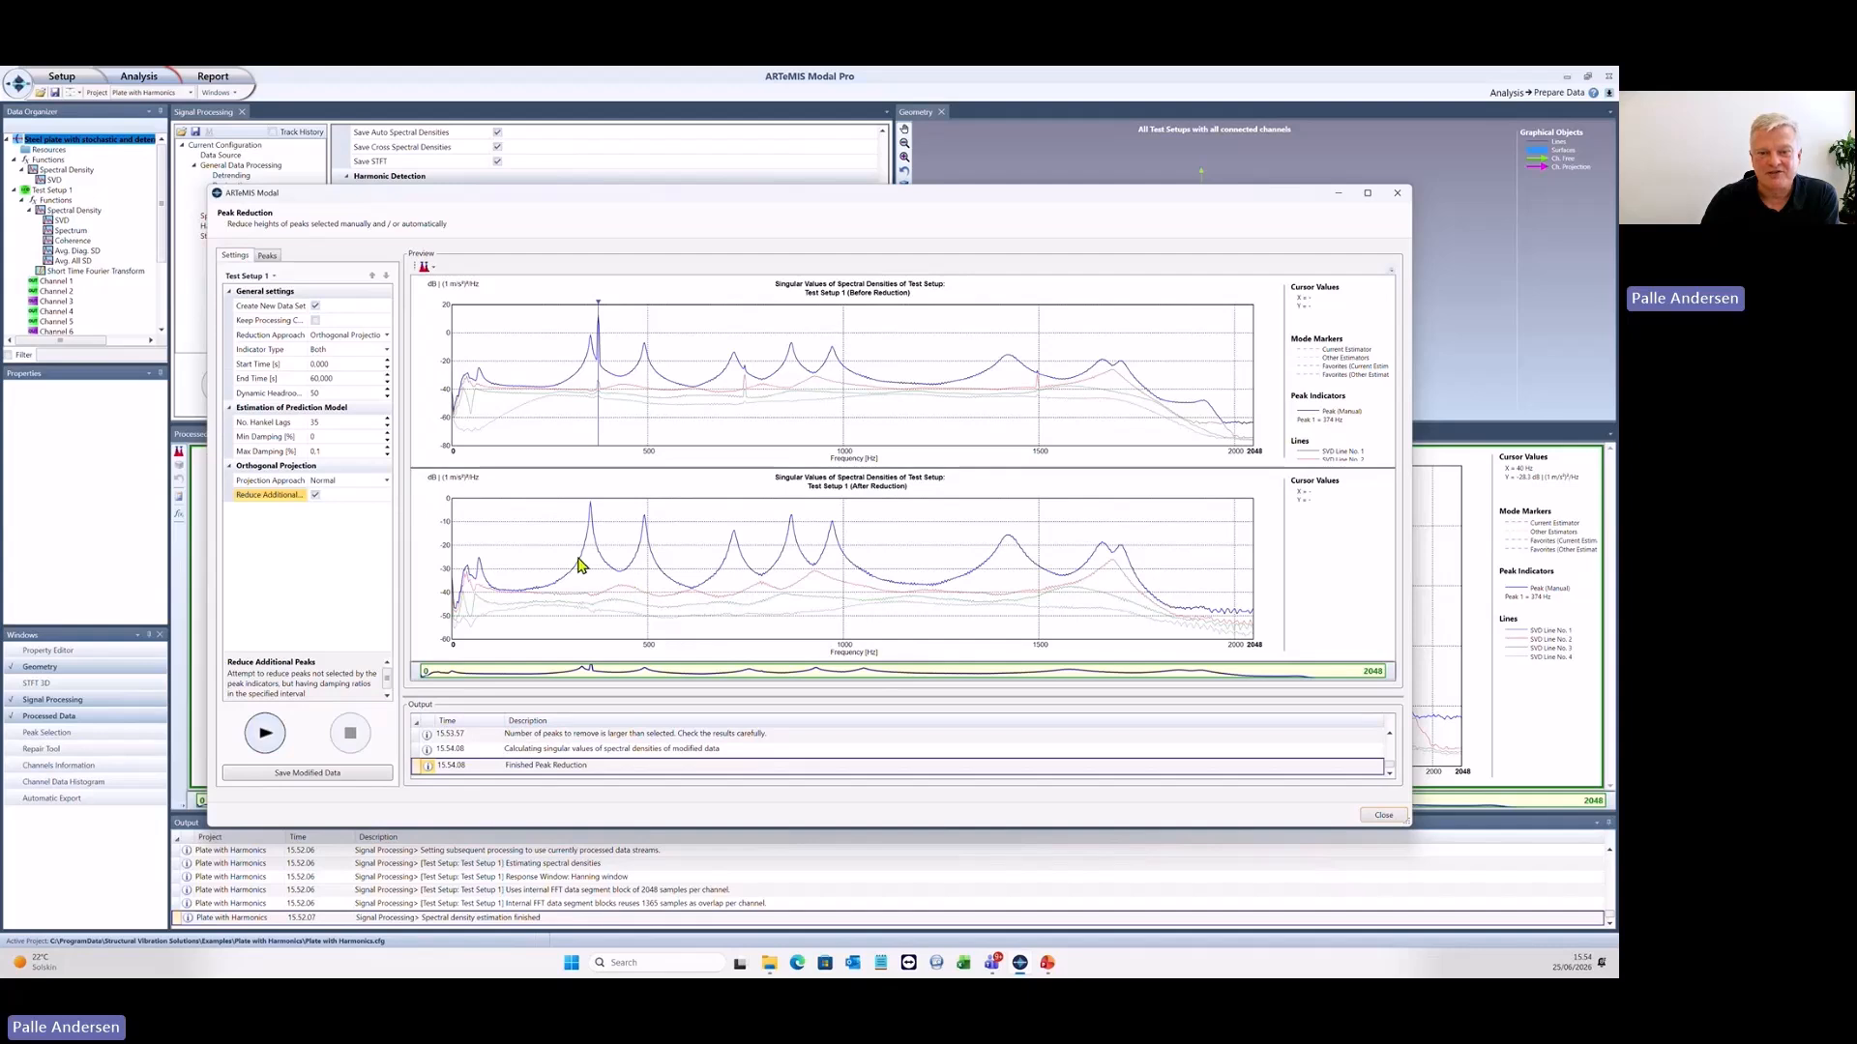
{"action": "left_click", "coordinate": [343, 779]}
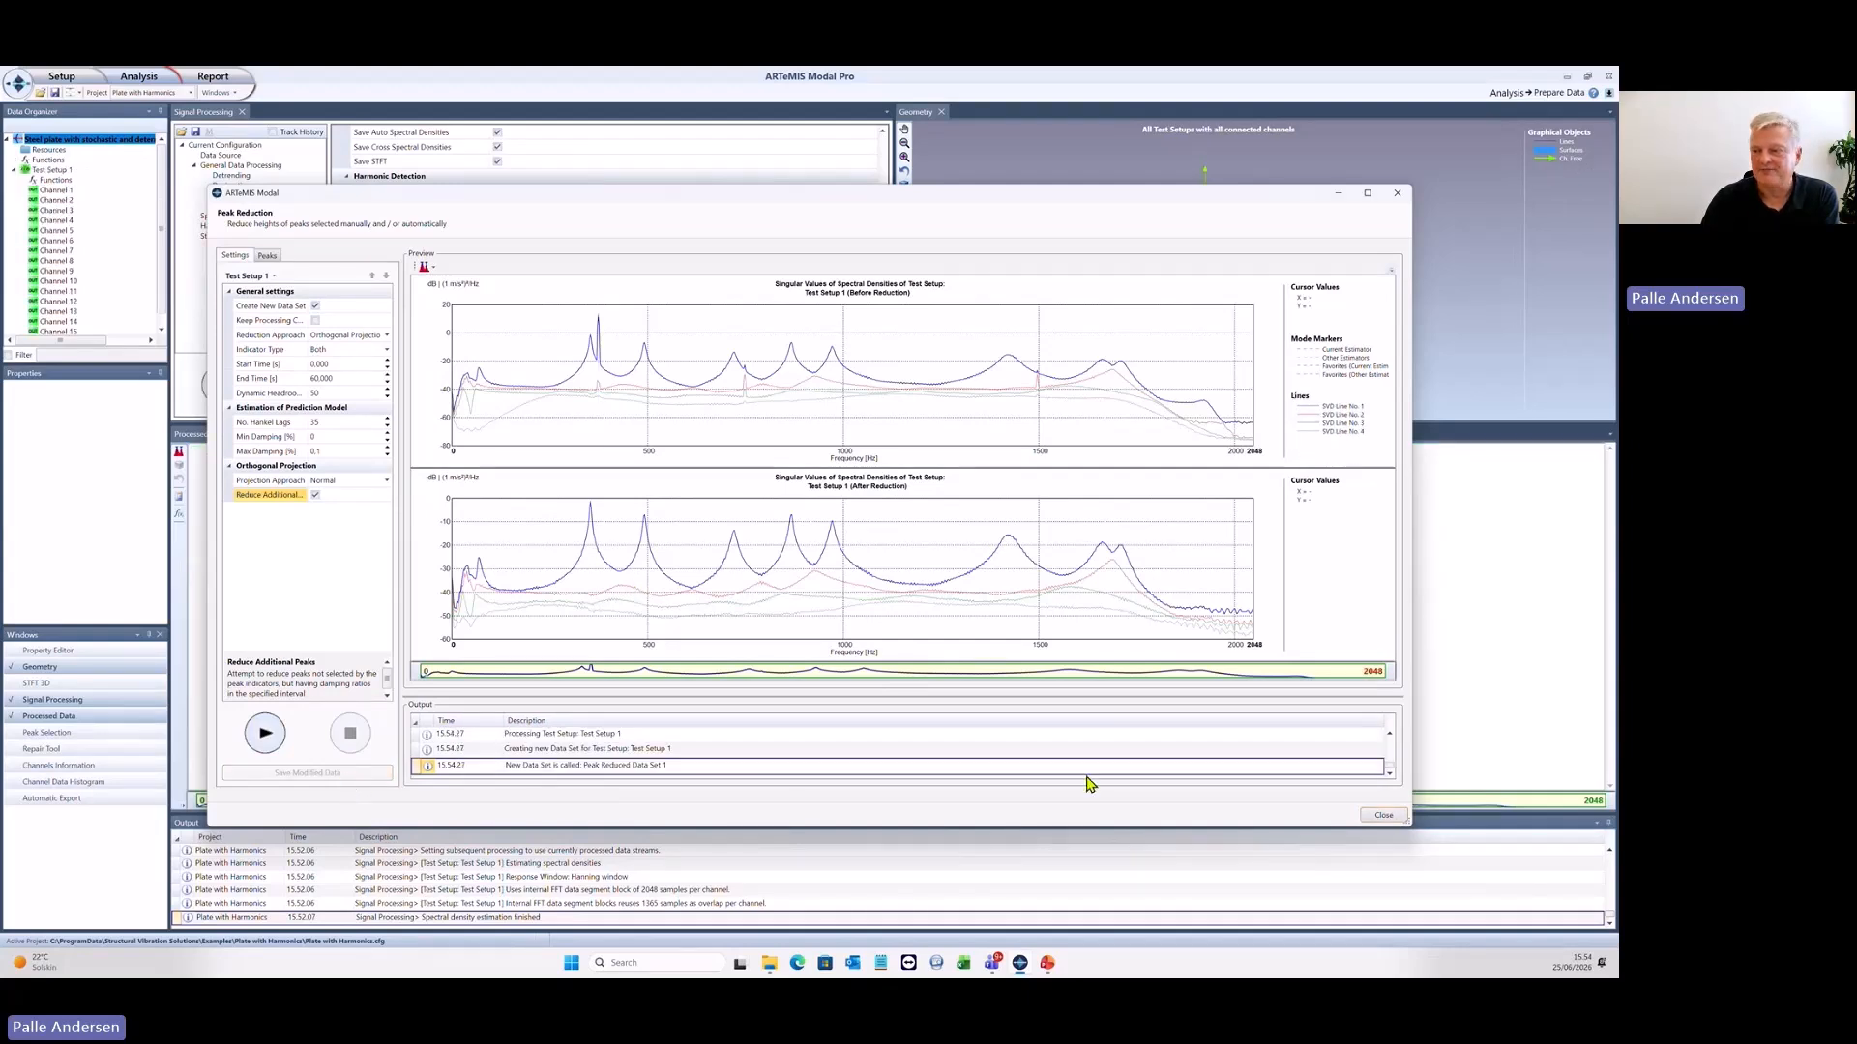
{"action": "left_click", "coordinate": [1383, 817]}
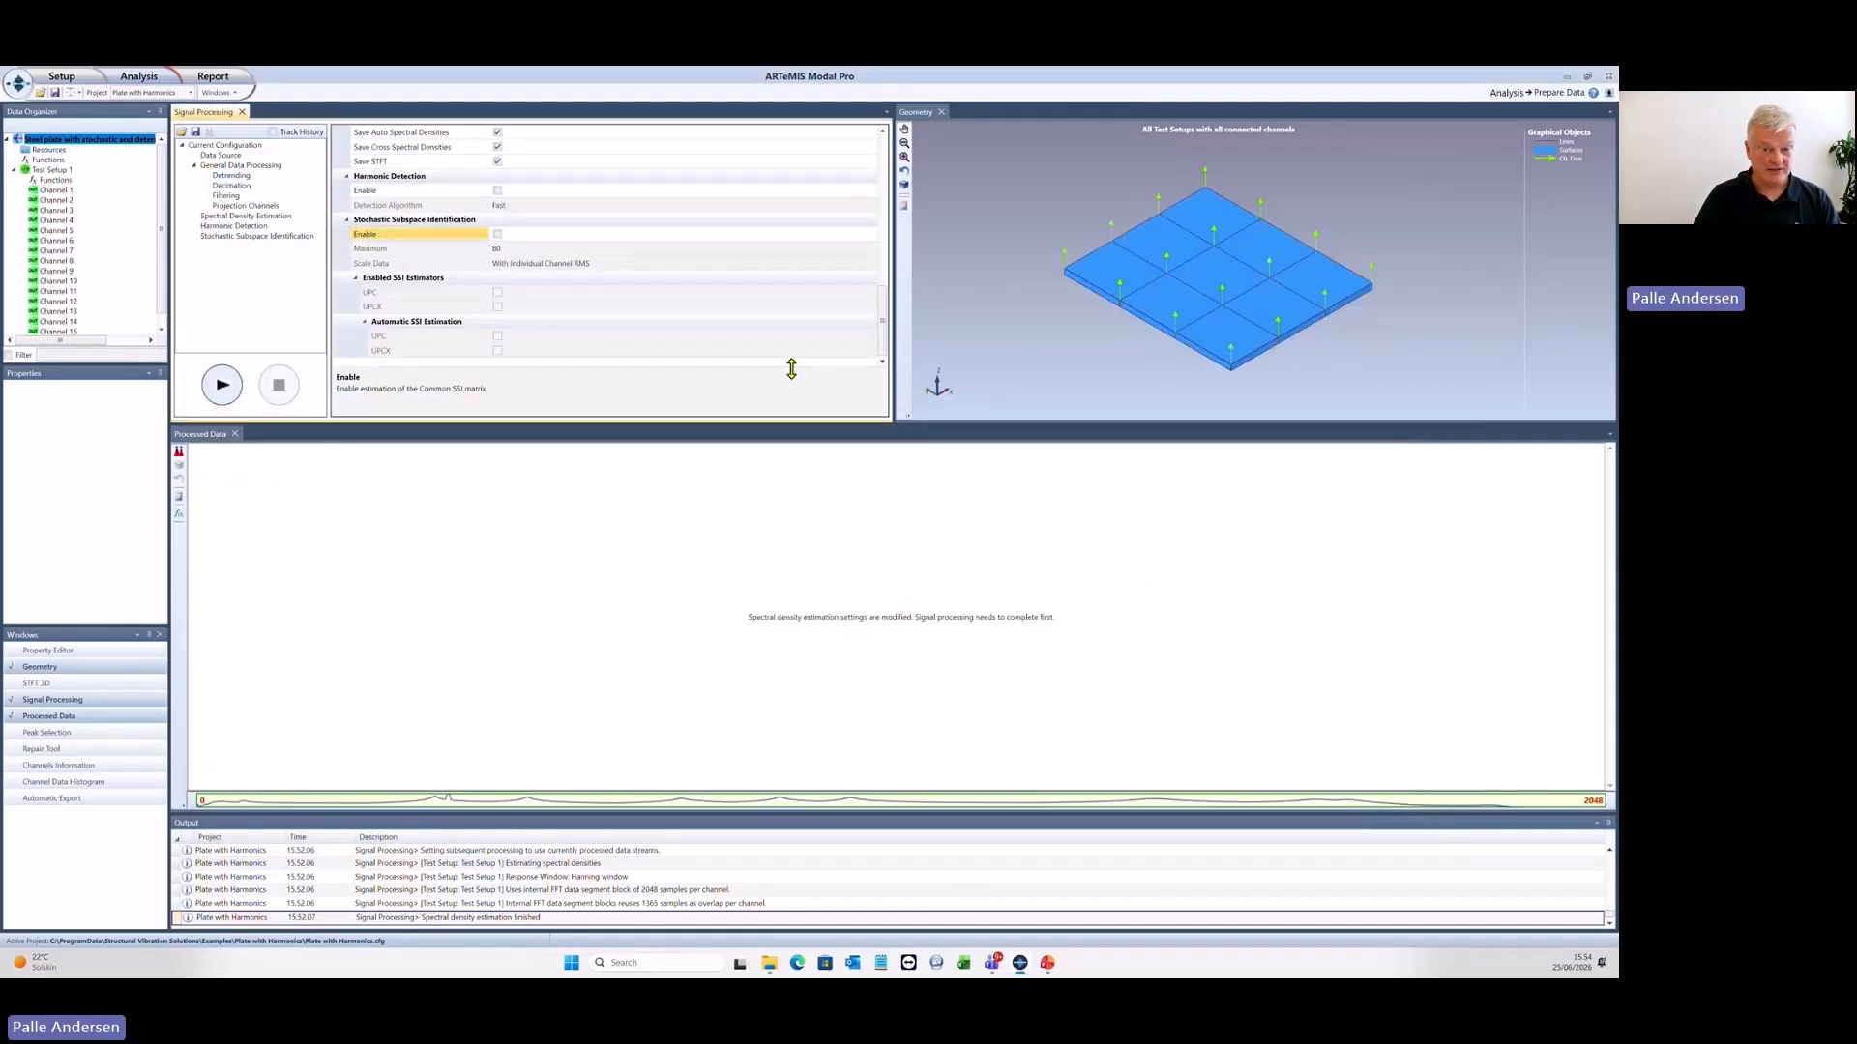
- Enable Stochastic Subspace Identification with the UPCX estimator and automatic UPCX estimation, and process the peak-reduced data
{"action": "left_click", "coordinate": [497, 235]}
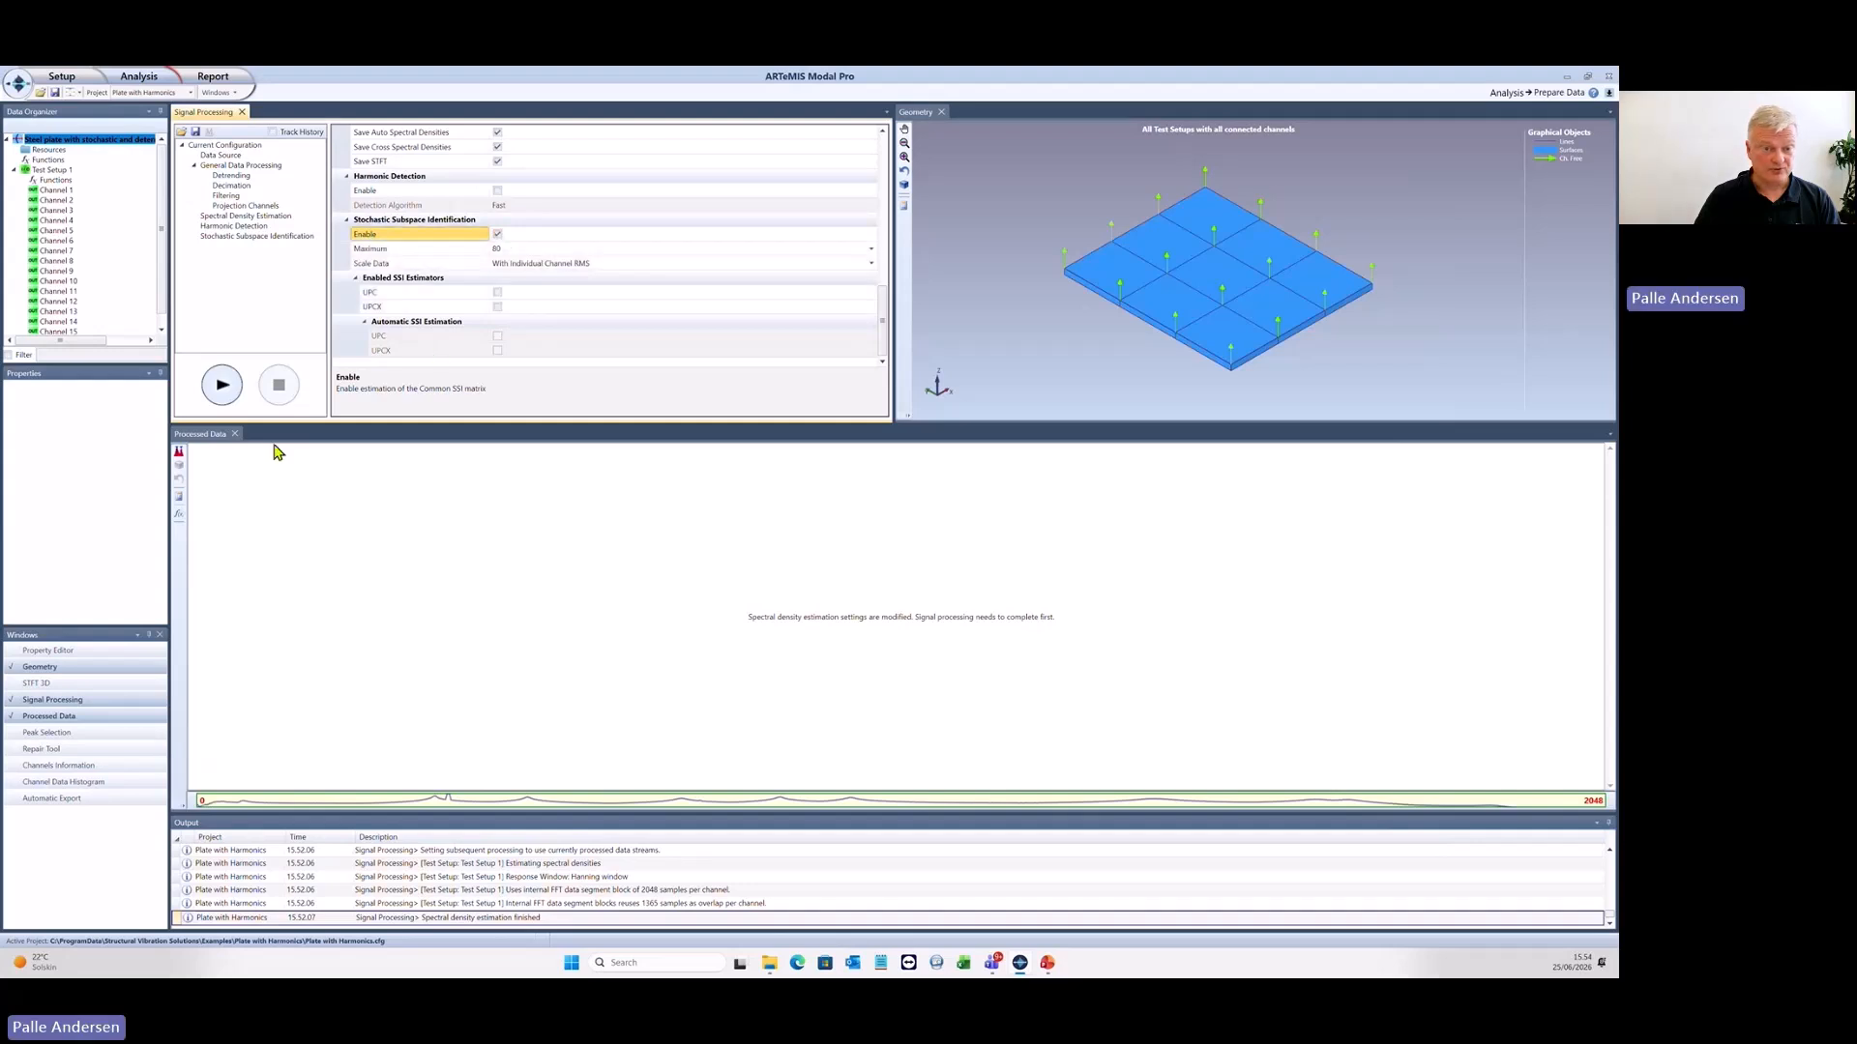
{"action": "left_click", "coordinate": [497, 306]}
{"action": "left_click", "coordinate": [498, 351]}
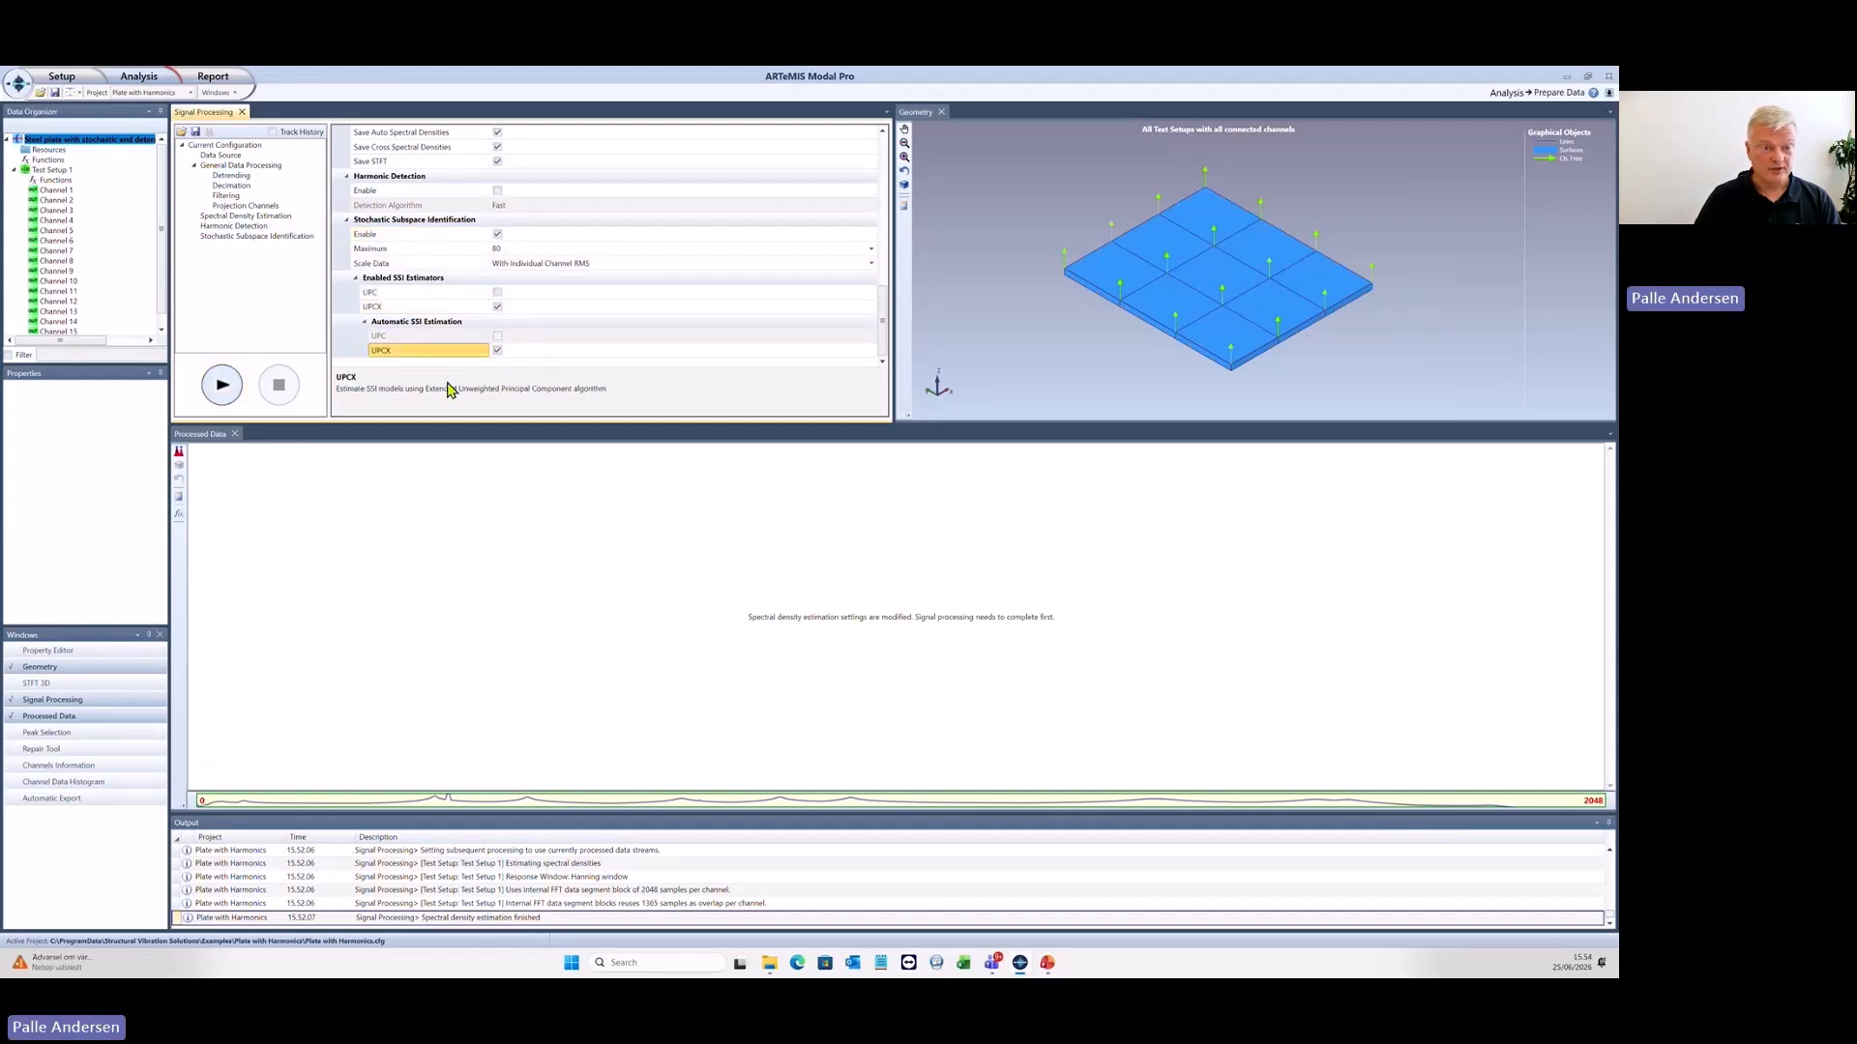
{"action": "left_click", "coordinate": [222, 385]}
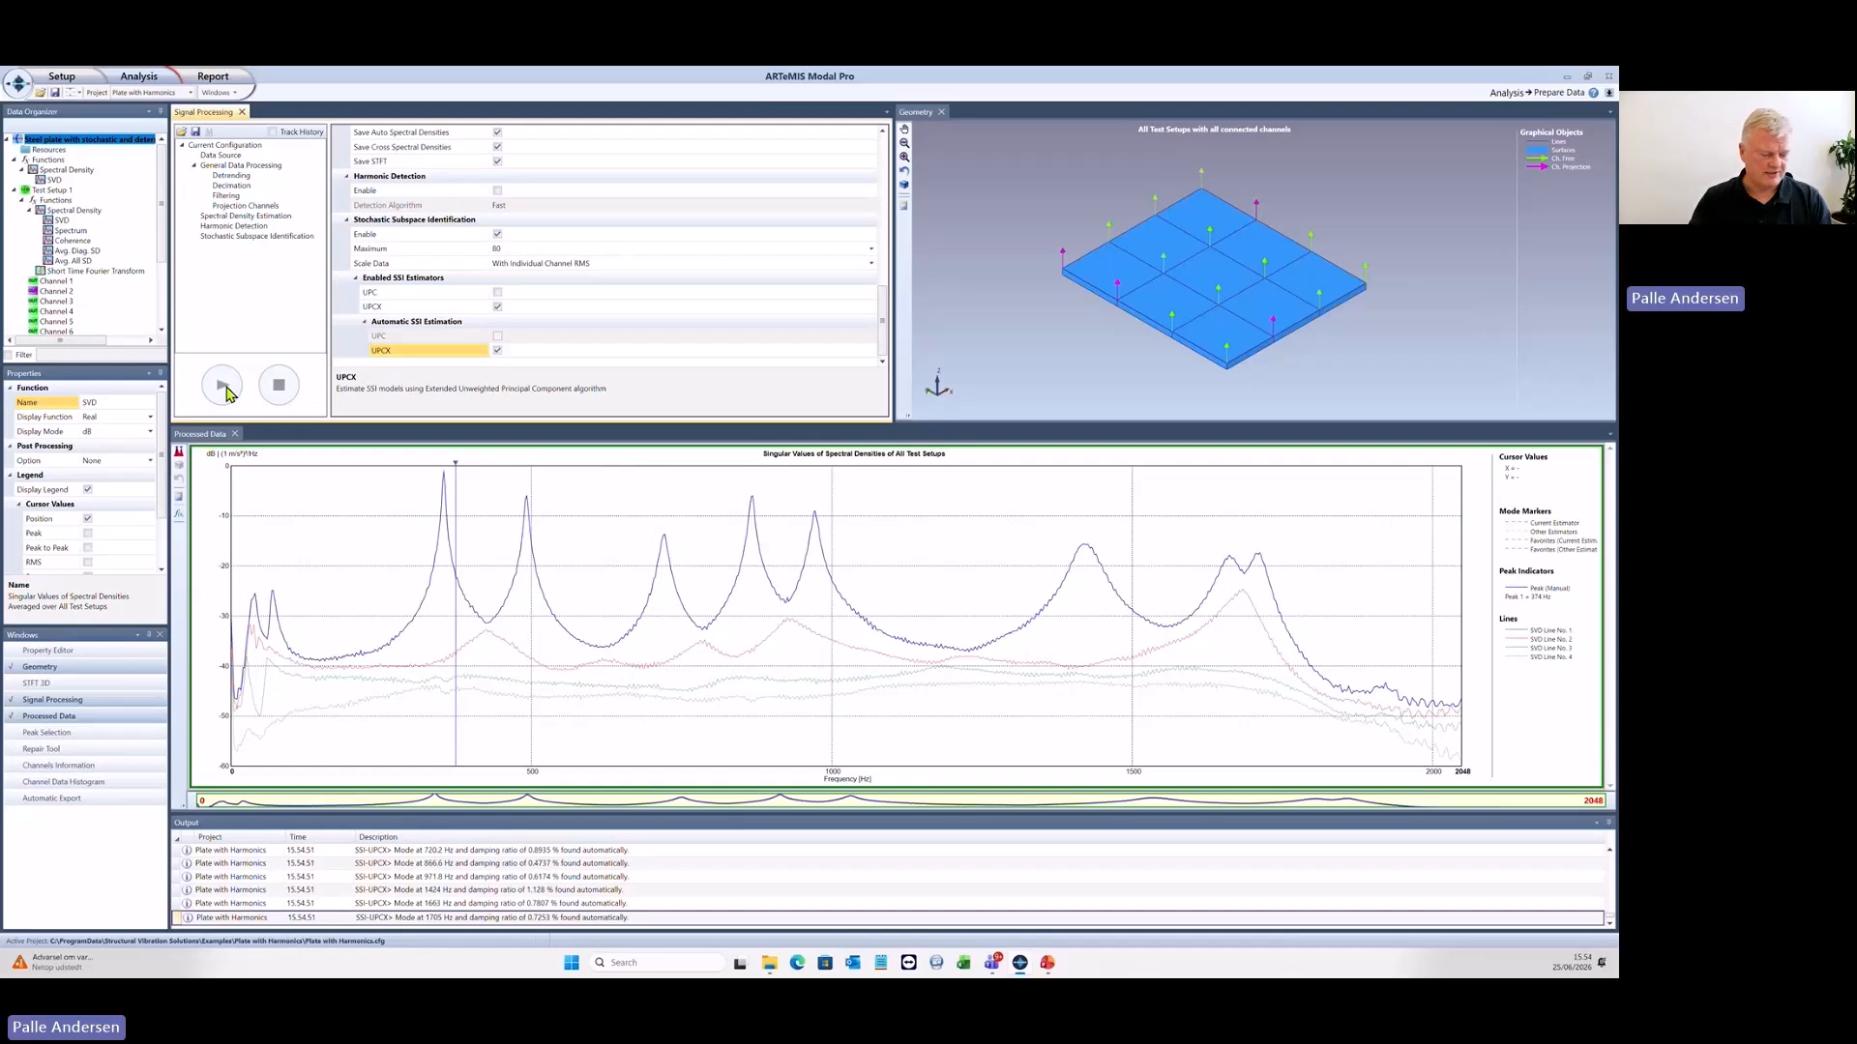
- Switch to the presentation and advance from Removing Harmonic Components to the Operational Modal Analysis Methods slide
{"action": "key", "text": "alt+Tab"}
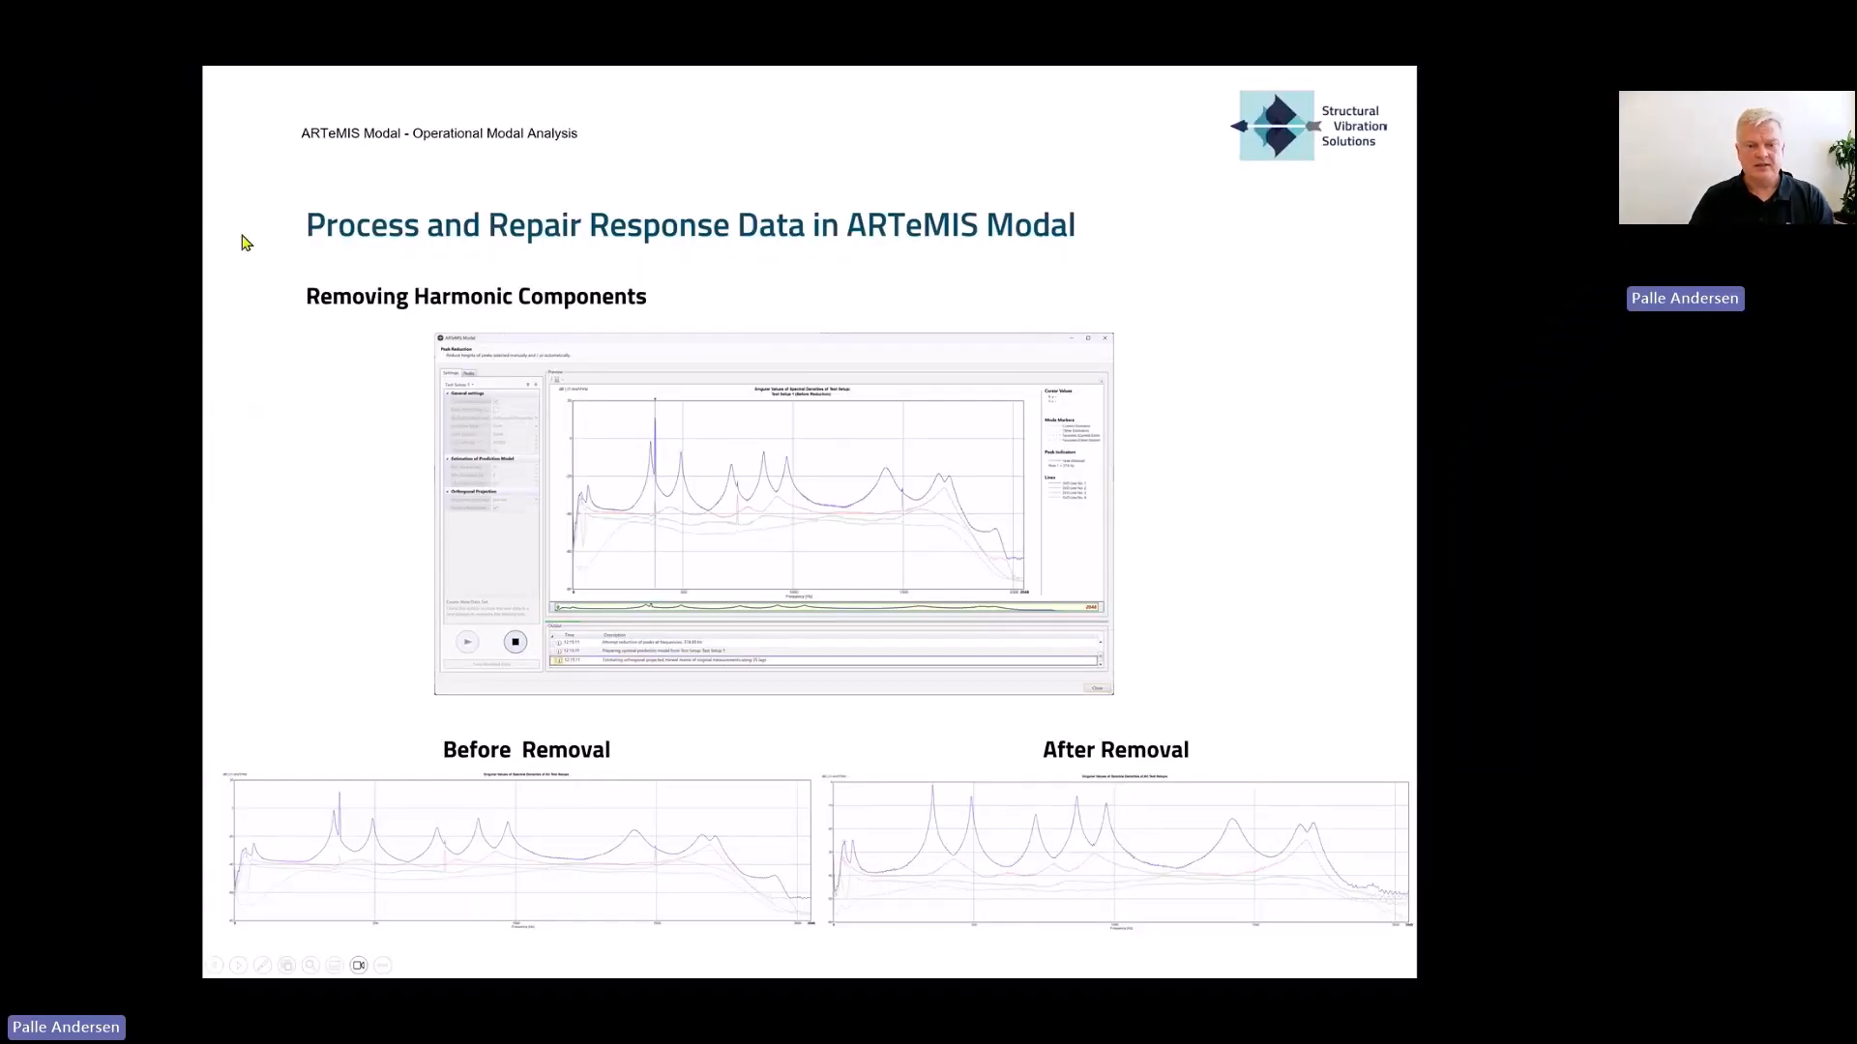
{"action": "left_click", "coordinate": [310, 643]}
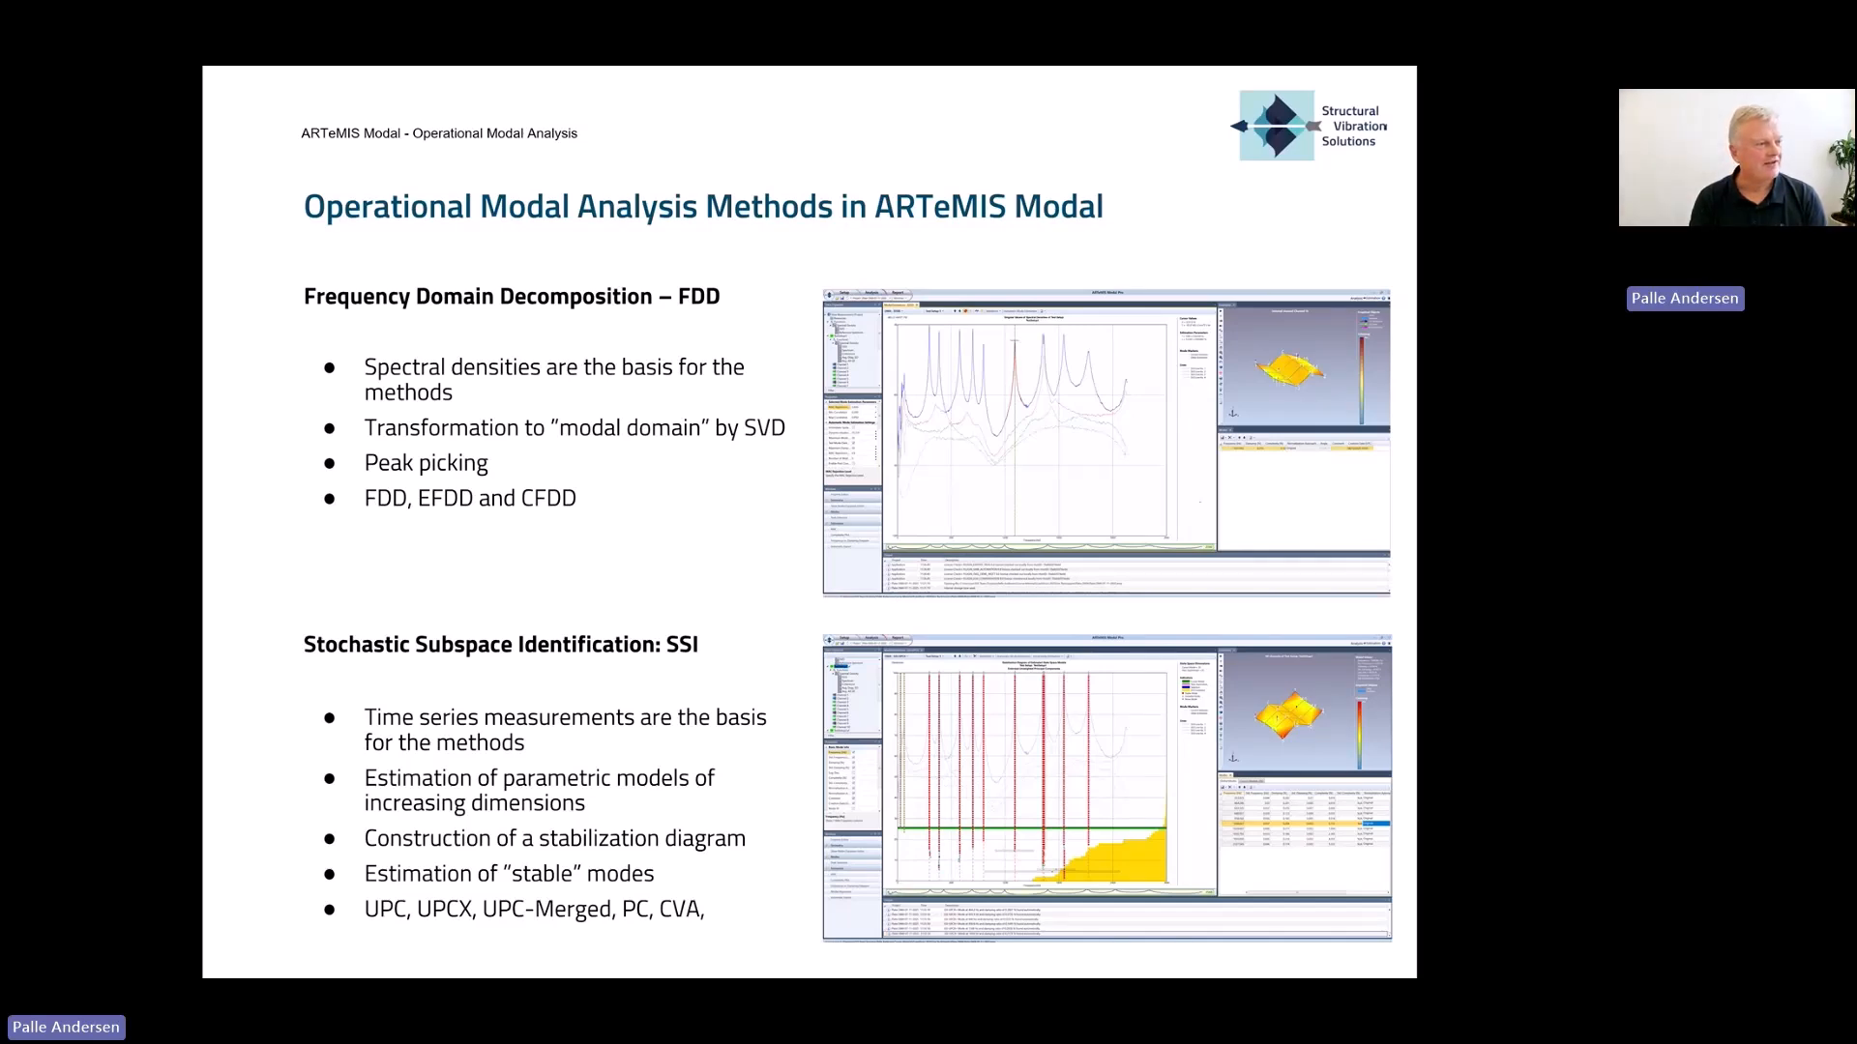
- Switch back to ARTeMIS Modal Pro and open the Estimation task with the SSI-UPCX results
{"action": "key", "text": "alt+Tab"}
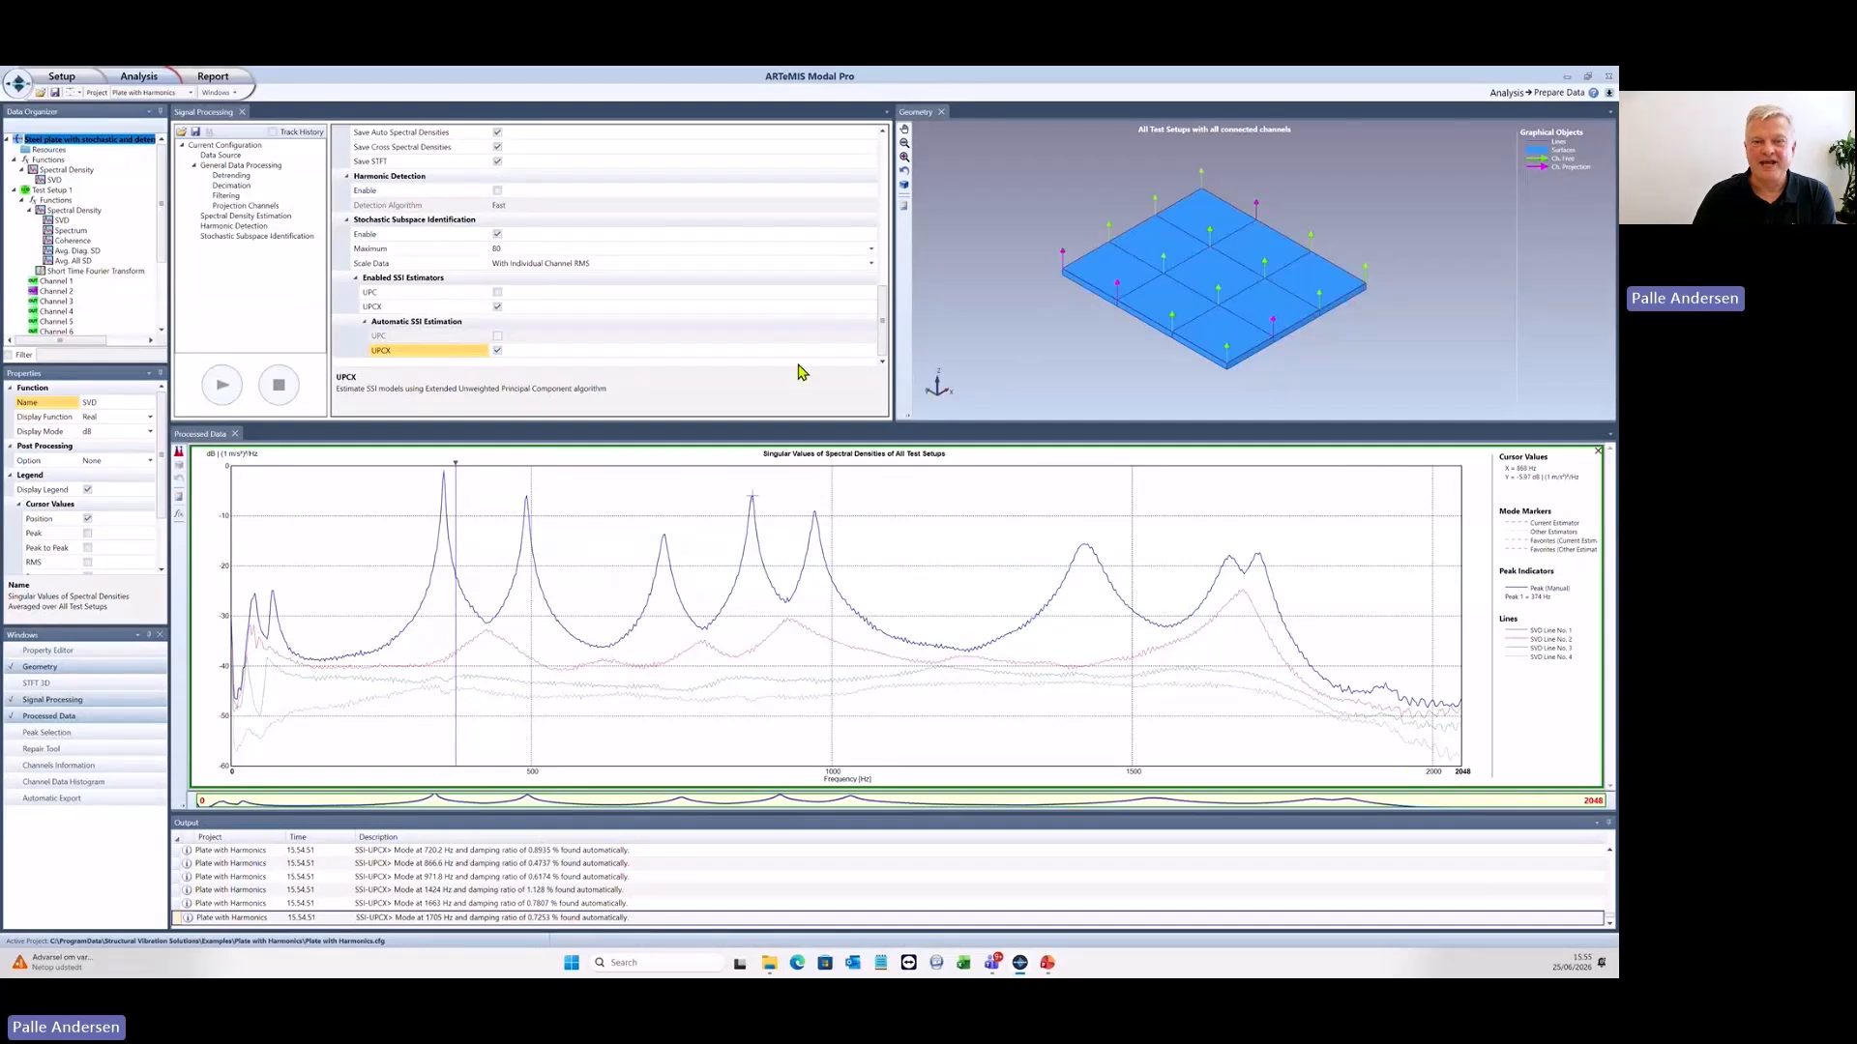
{"action": "left_click", "coordinate": [139, 77]}
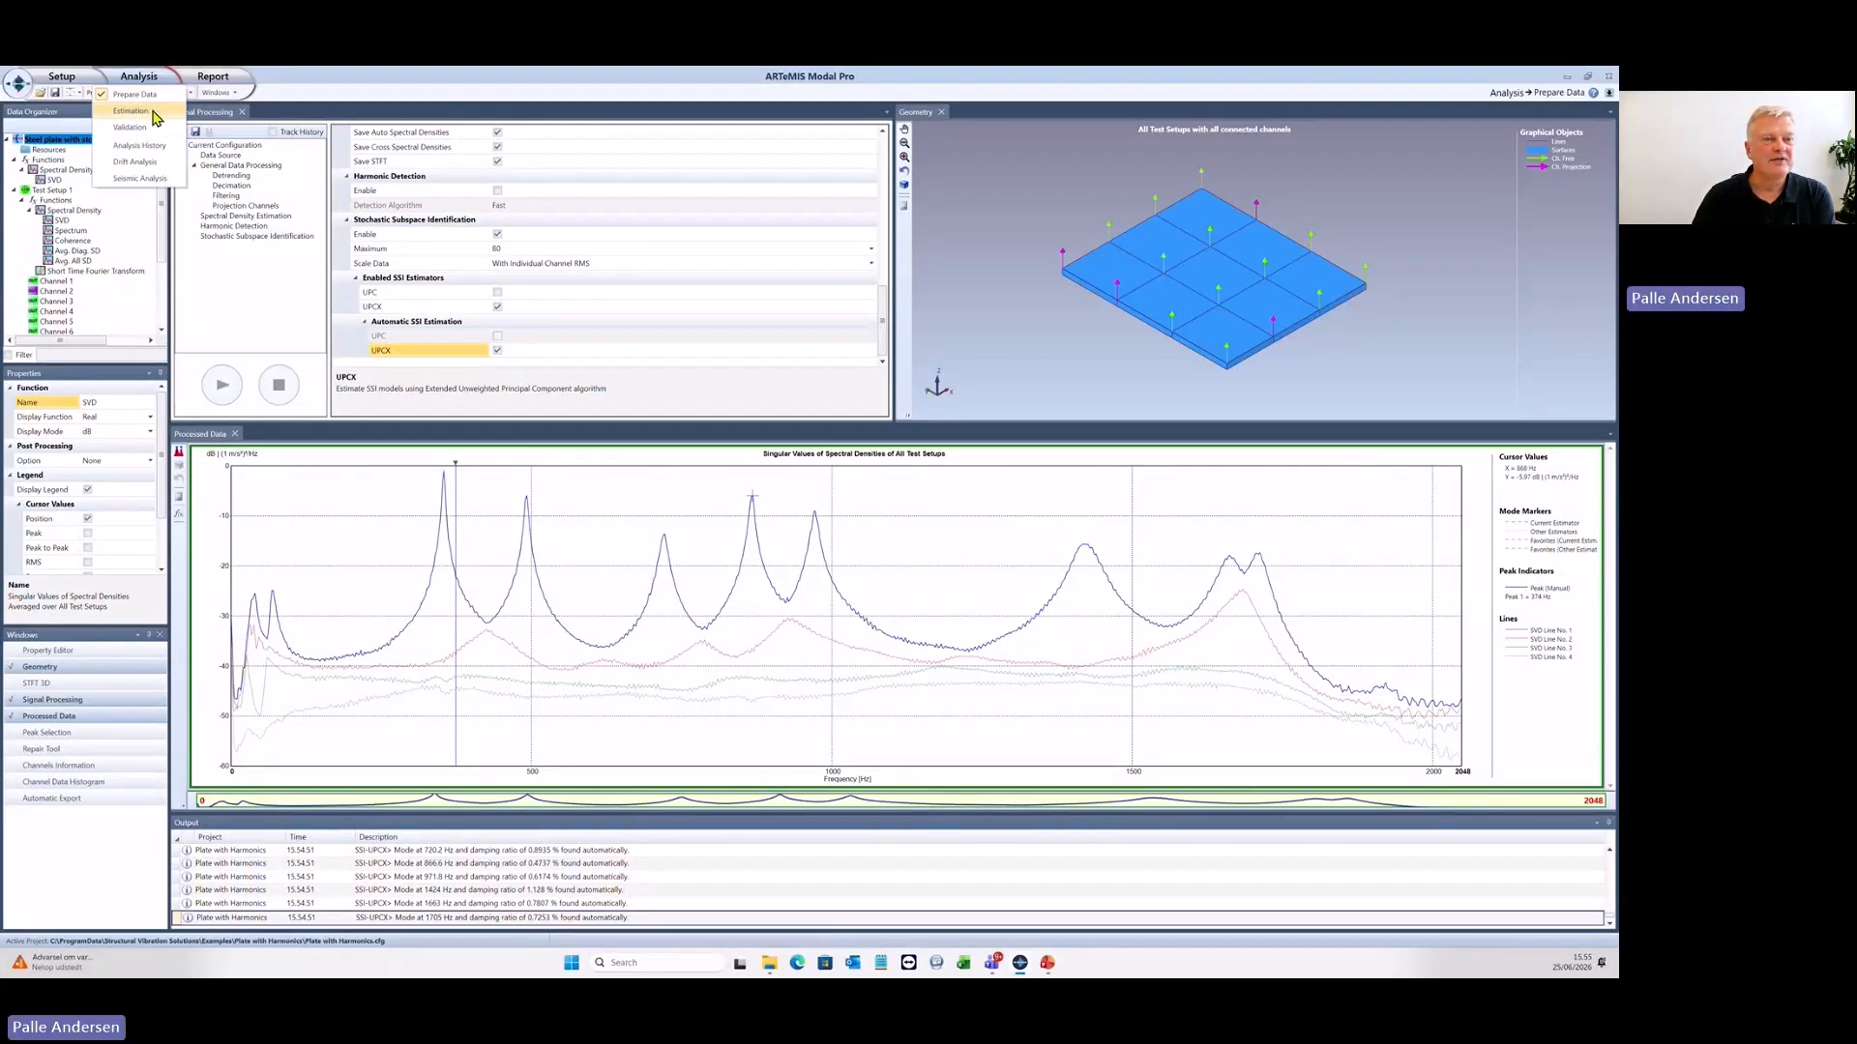
{"action": "left_click", "coordinate": [152, 115]}
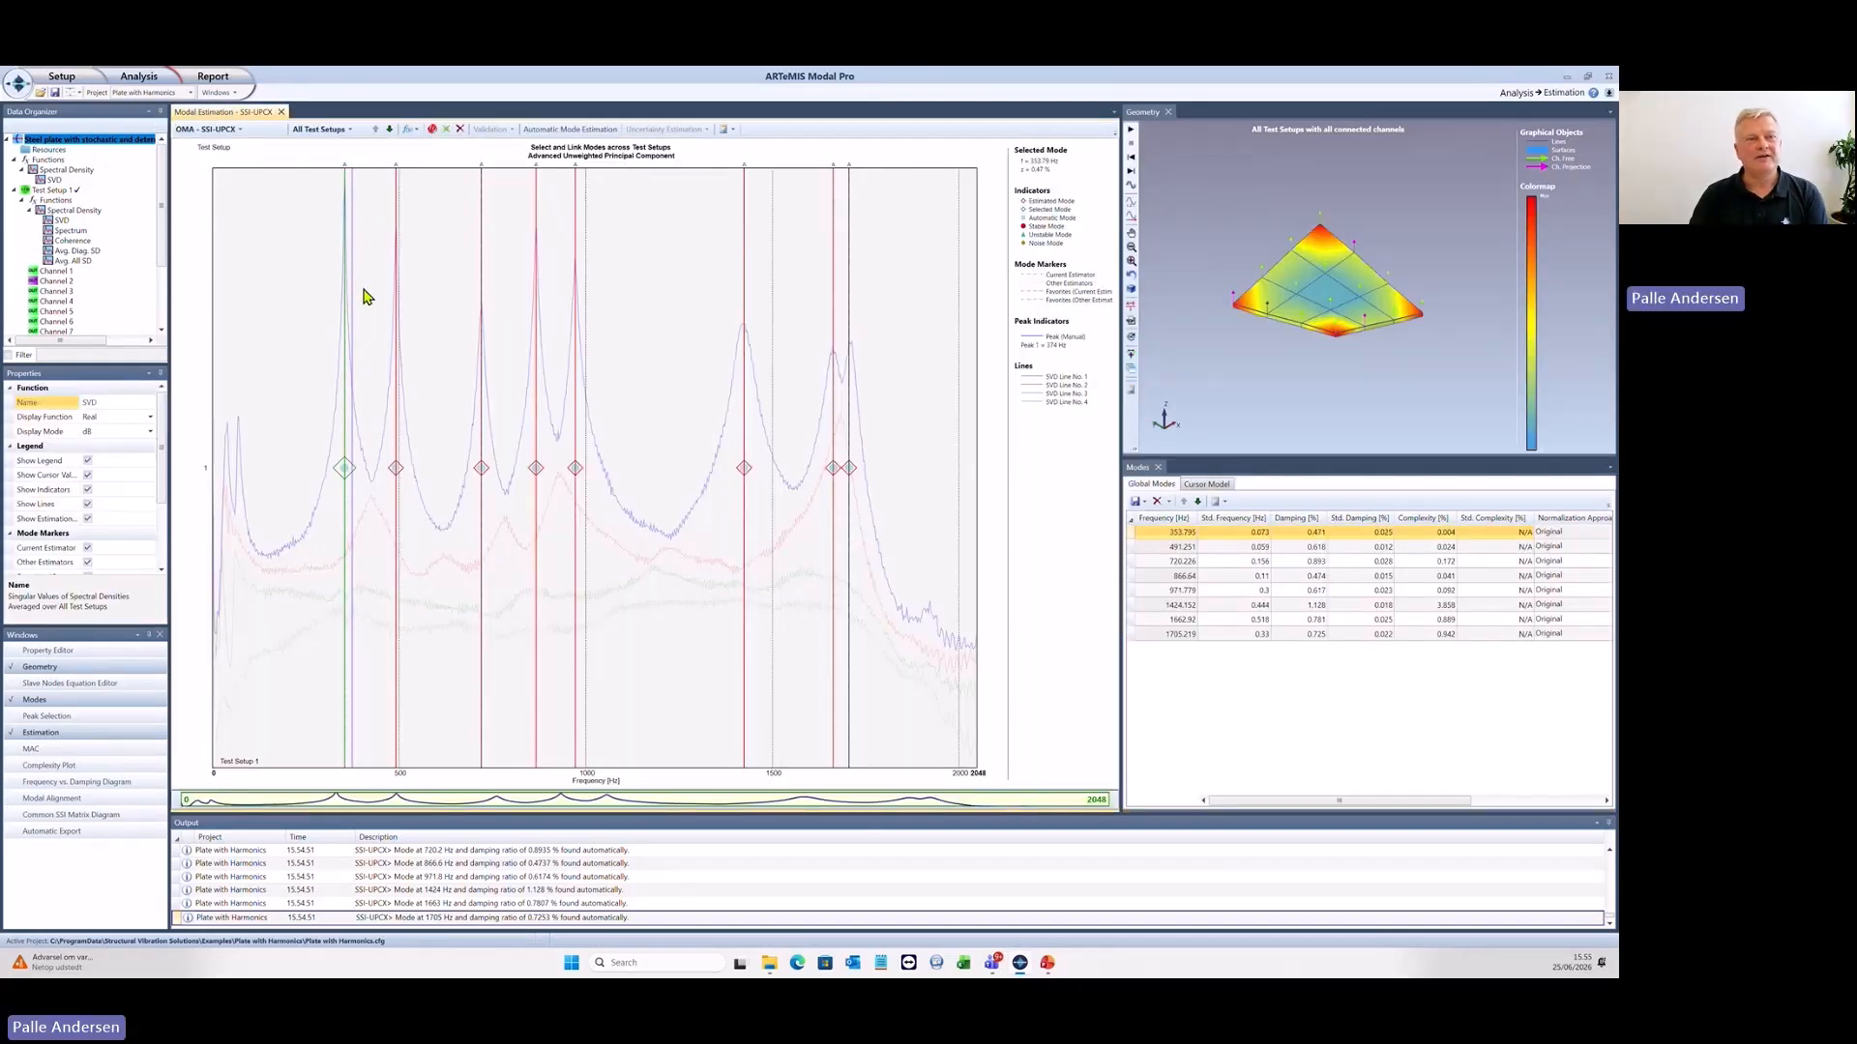
- Go back to Prepare Data to review the Stochastic Subspace Identification settings, and return to Estimation
{"action": "left_click", "coordinate": [135, 77]}
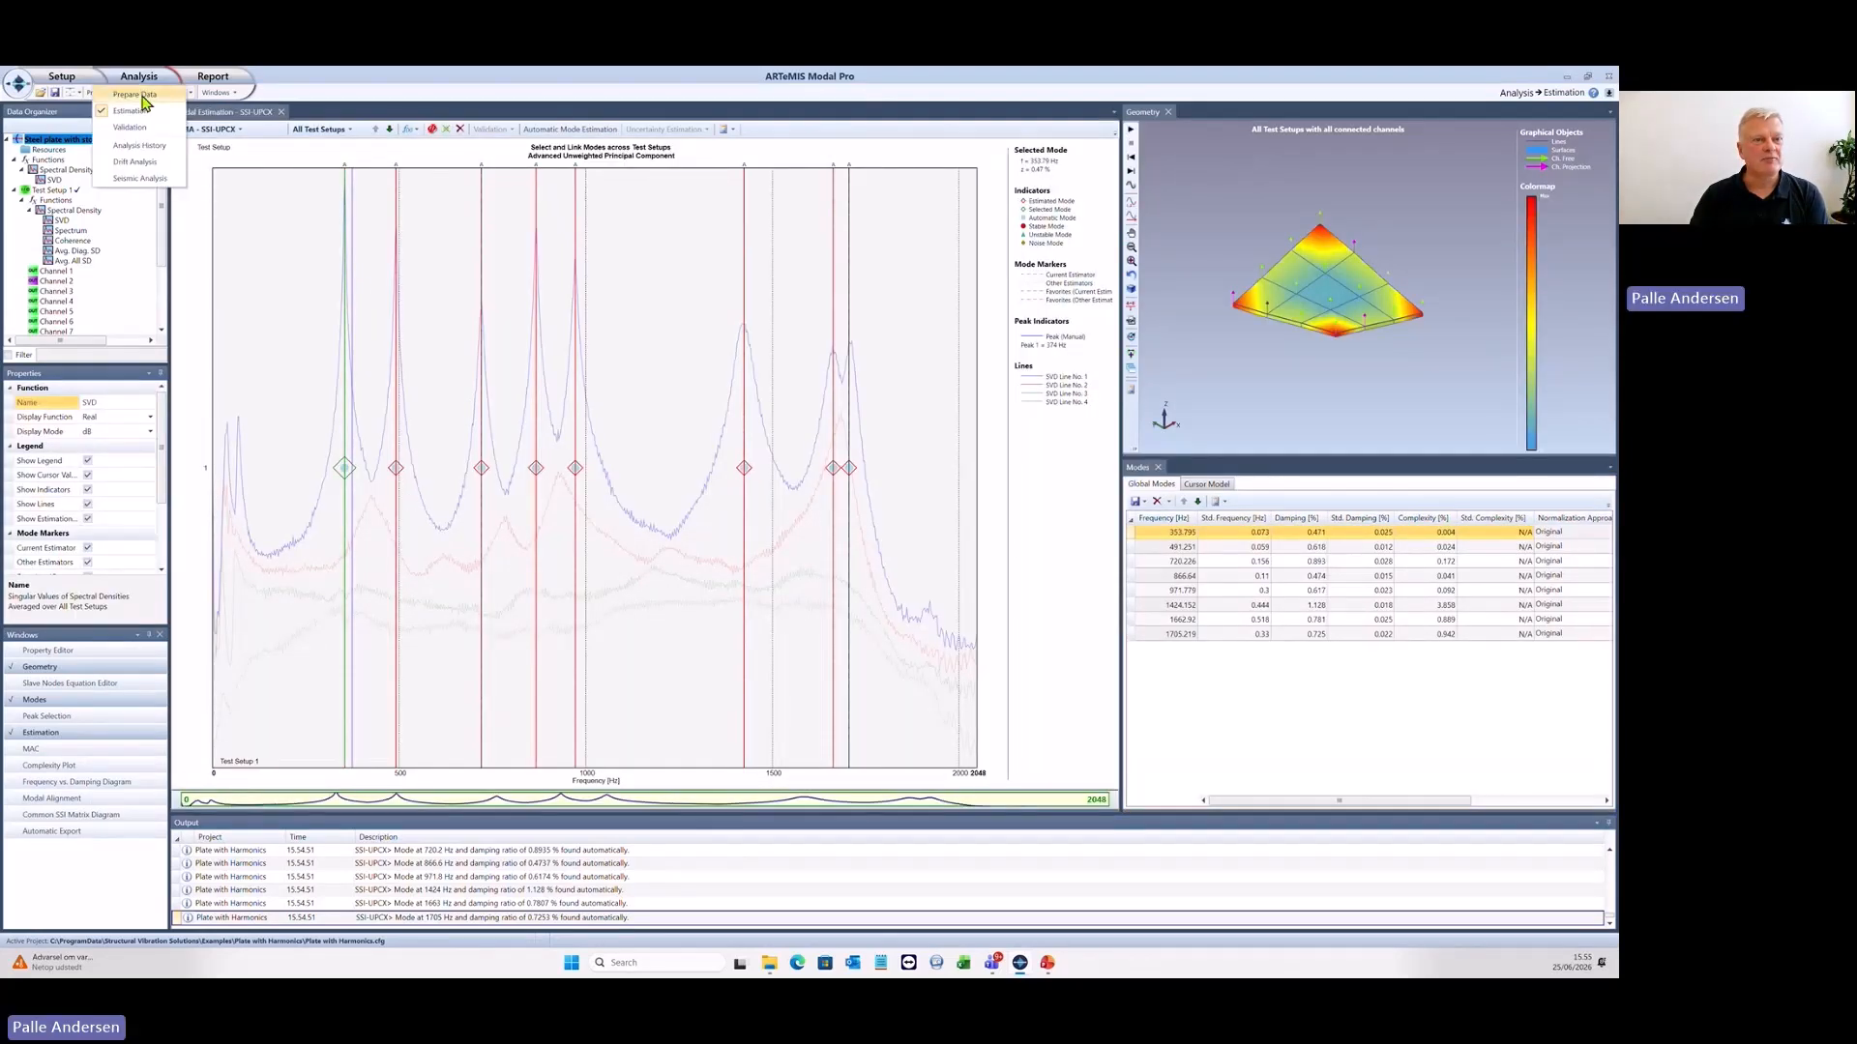
{"action": "left_click", "coordinate": [140, 95]}
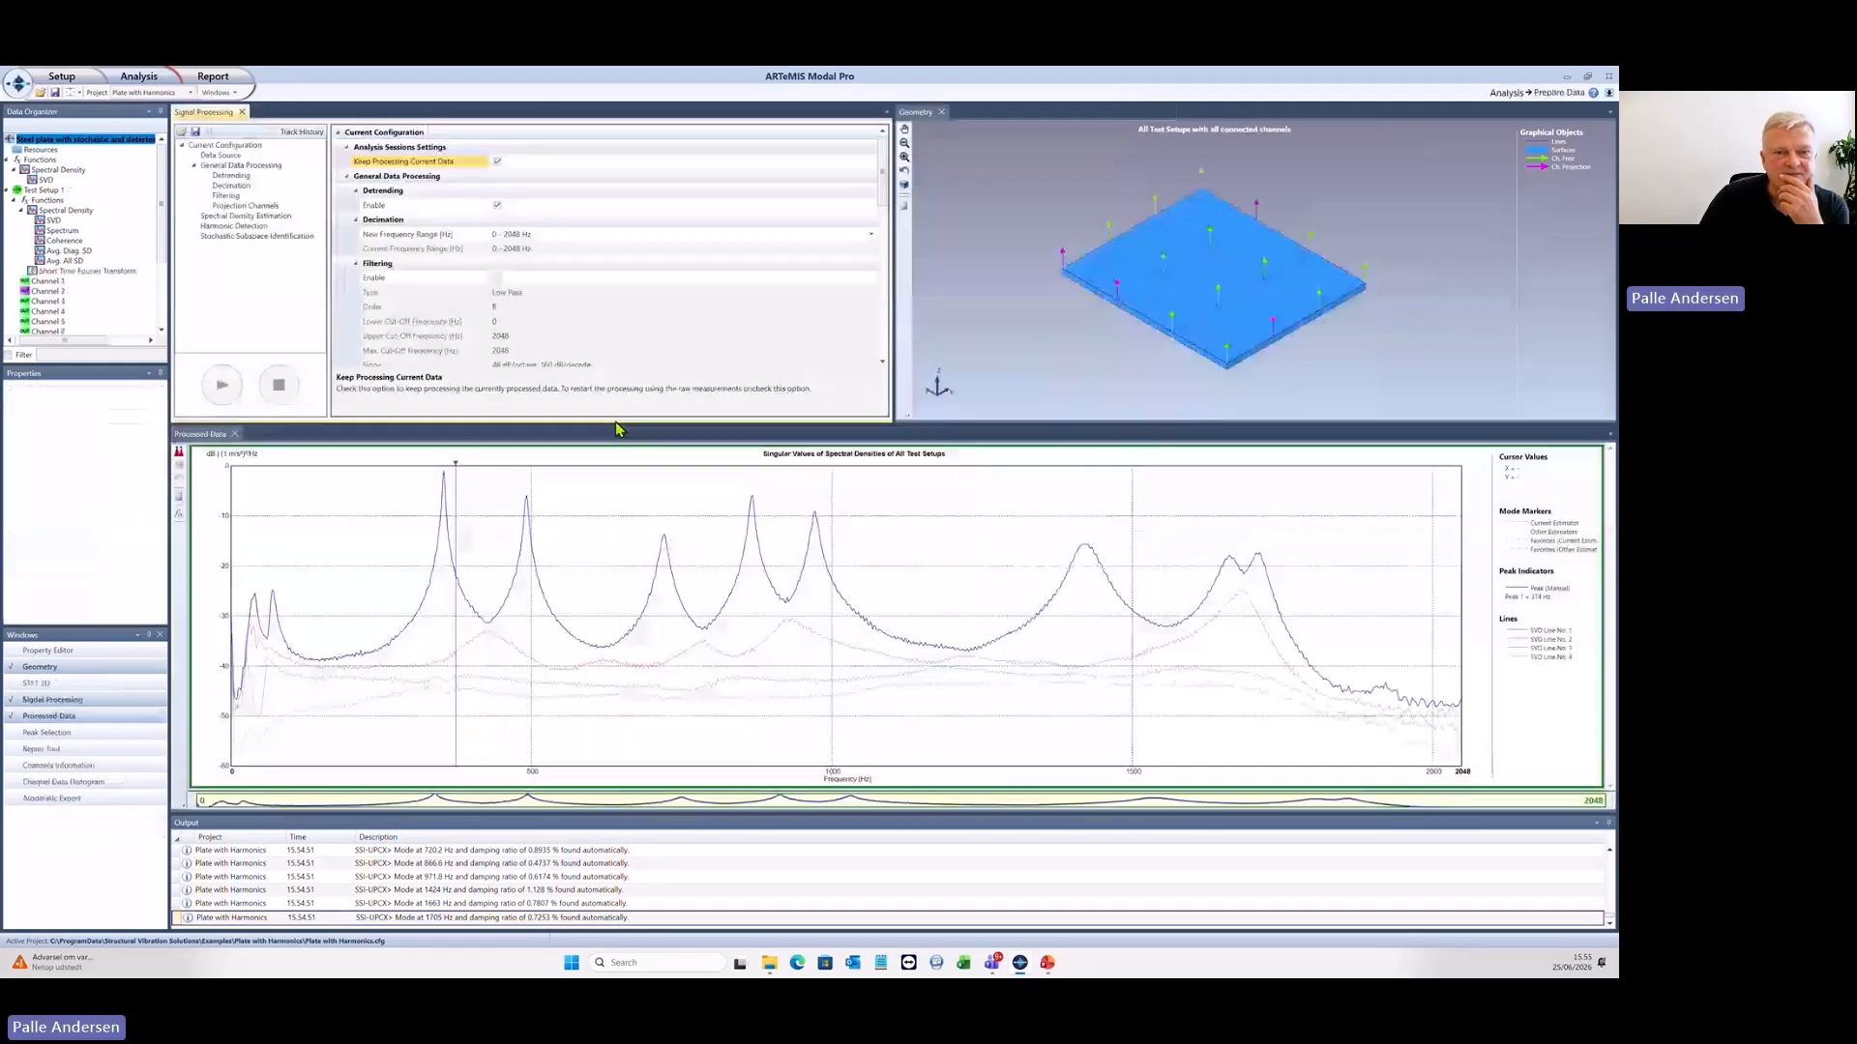
{"action": "scroll", "coordinate": [749, 290], "scroll_direction": "down", "scroll_amount": 10}
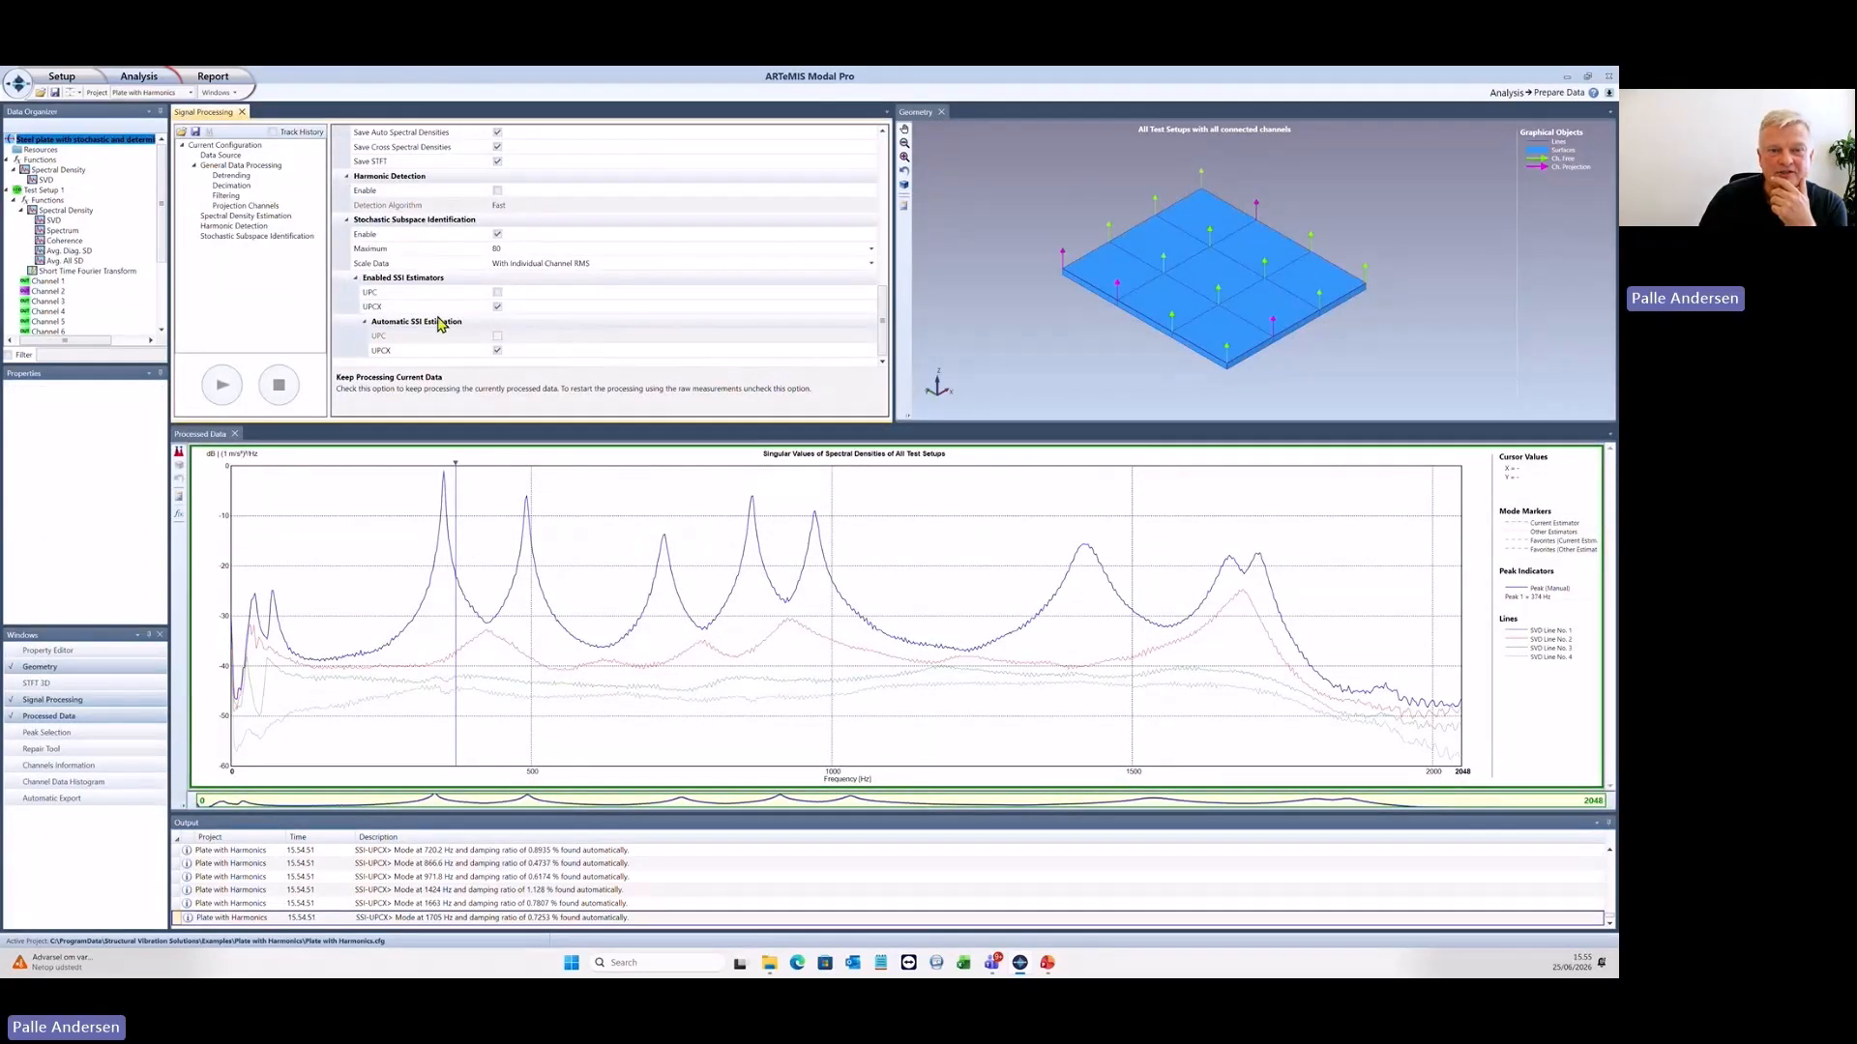
{"action": "left_click", "coordinate": [497, 236]}
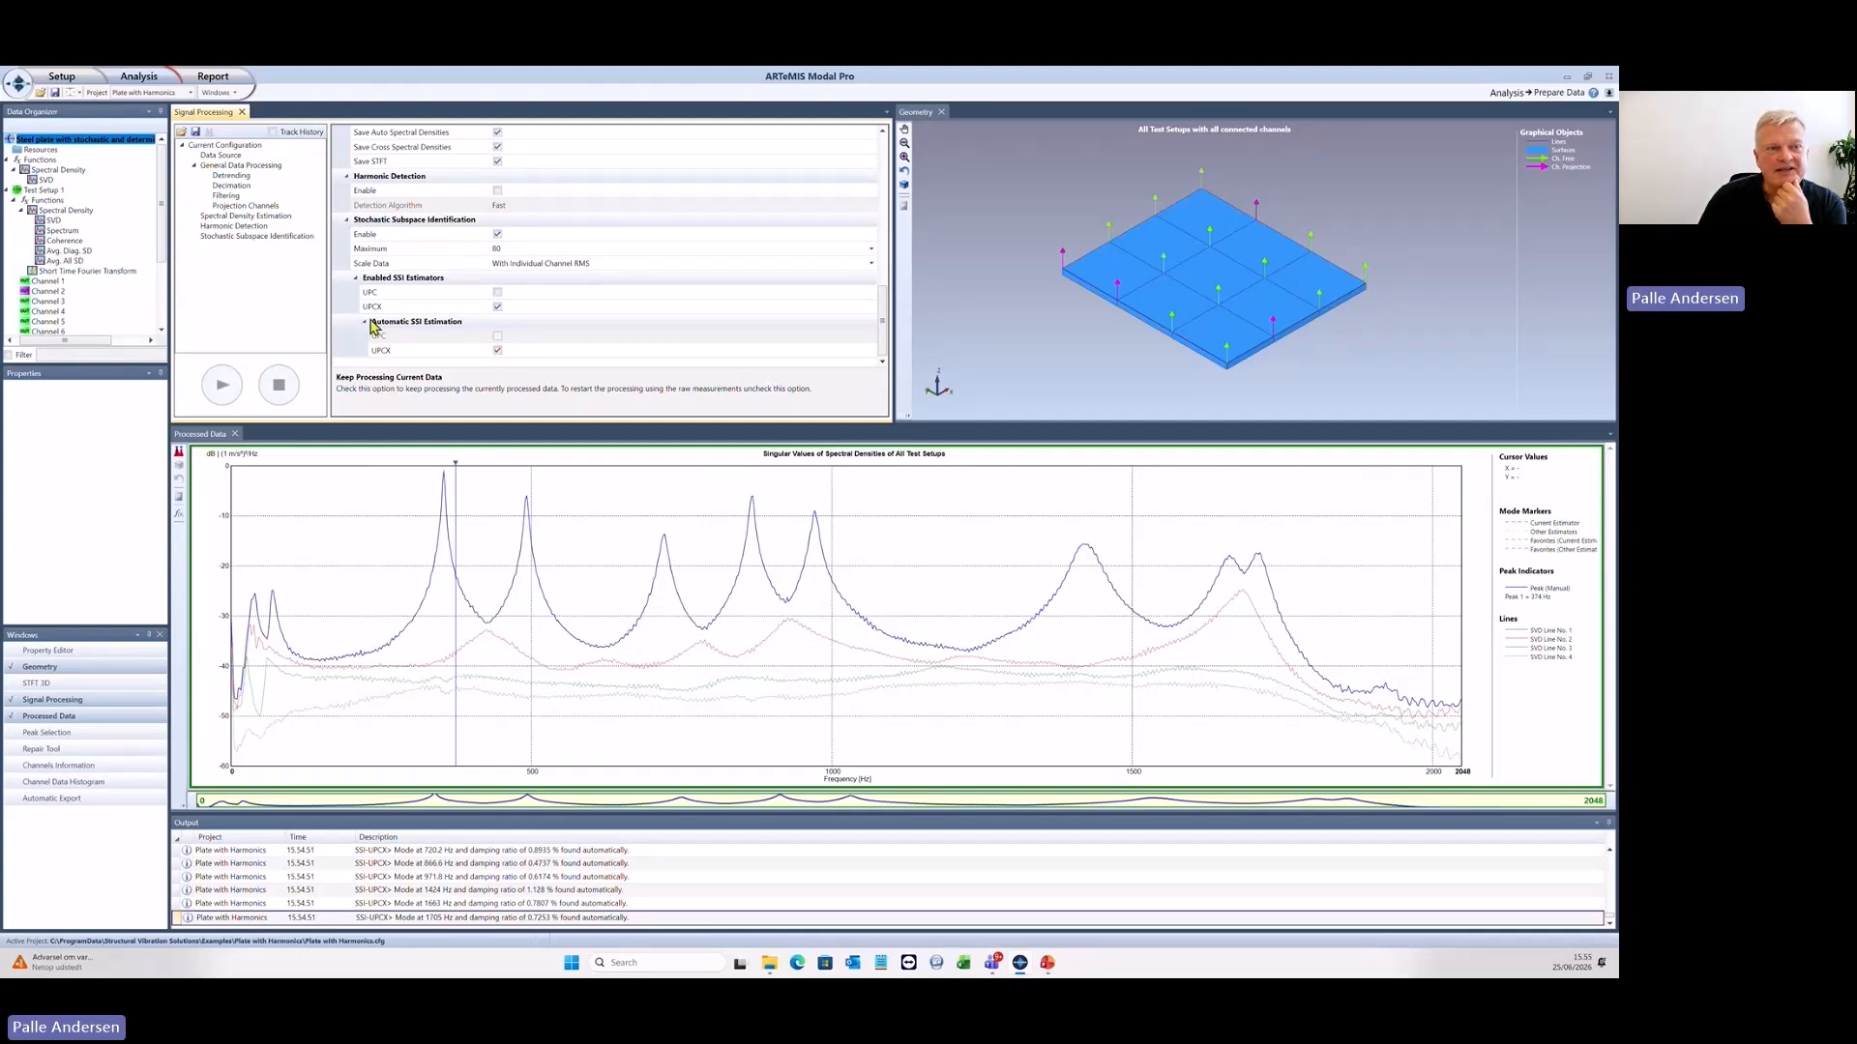
{"action": "left_click", "coordinate": [135, 82]}
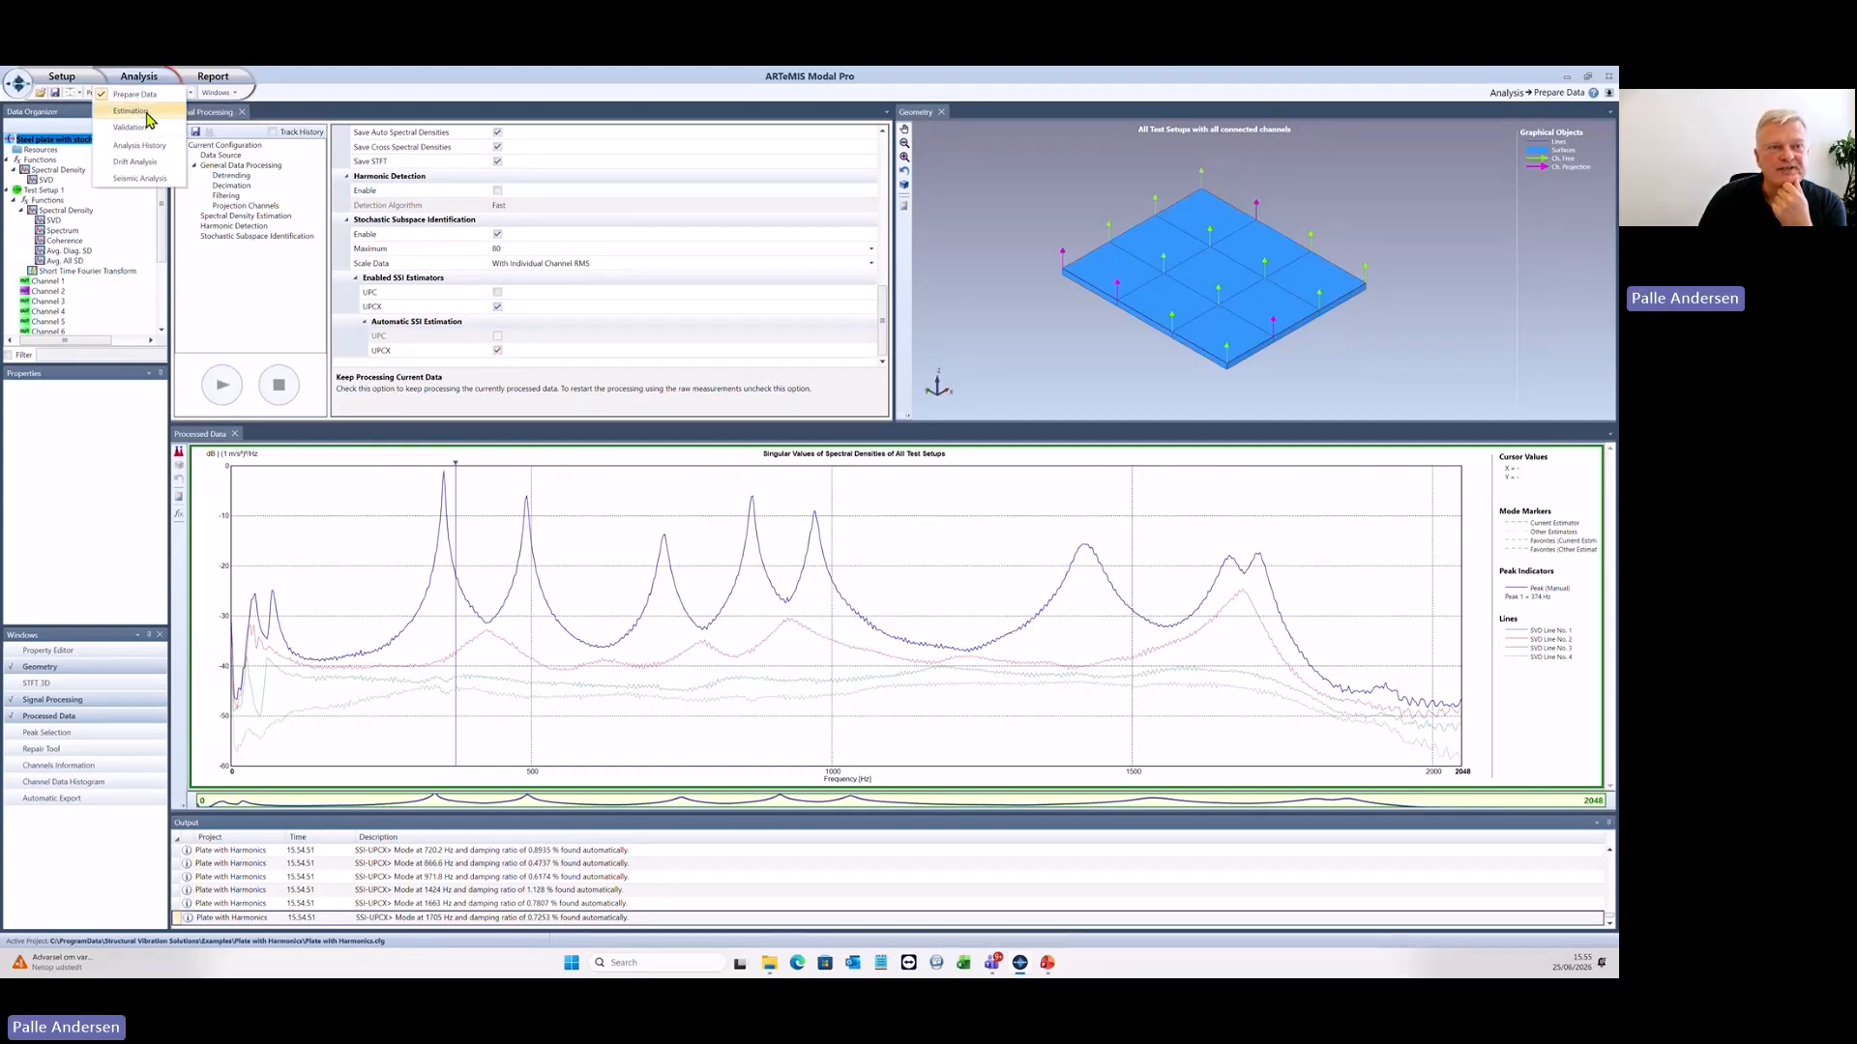
{"action": "left_click", "coordinate": [145, 111]}
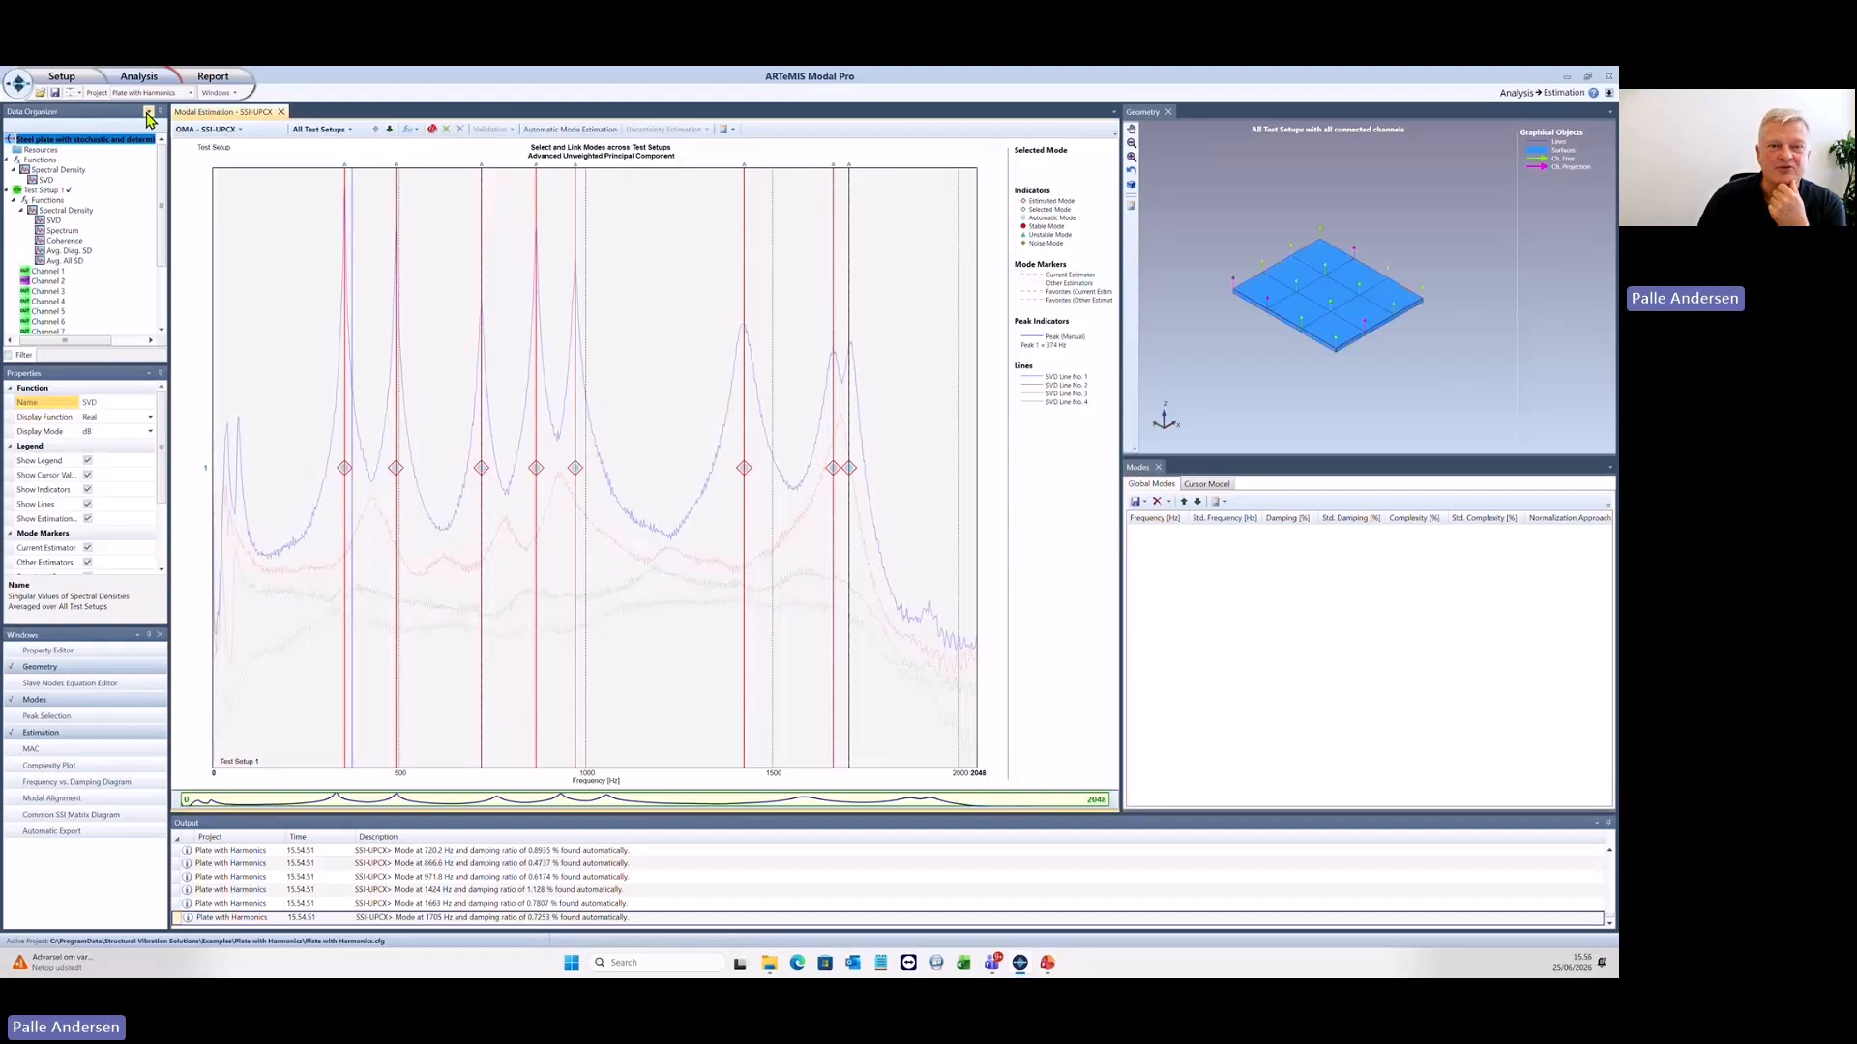
- Show the SSI-UPCX stabilization diagram of Test Setup 1 and animate the first mode shape
{"action": "left_click", "coordinate": [388, 130]}
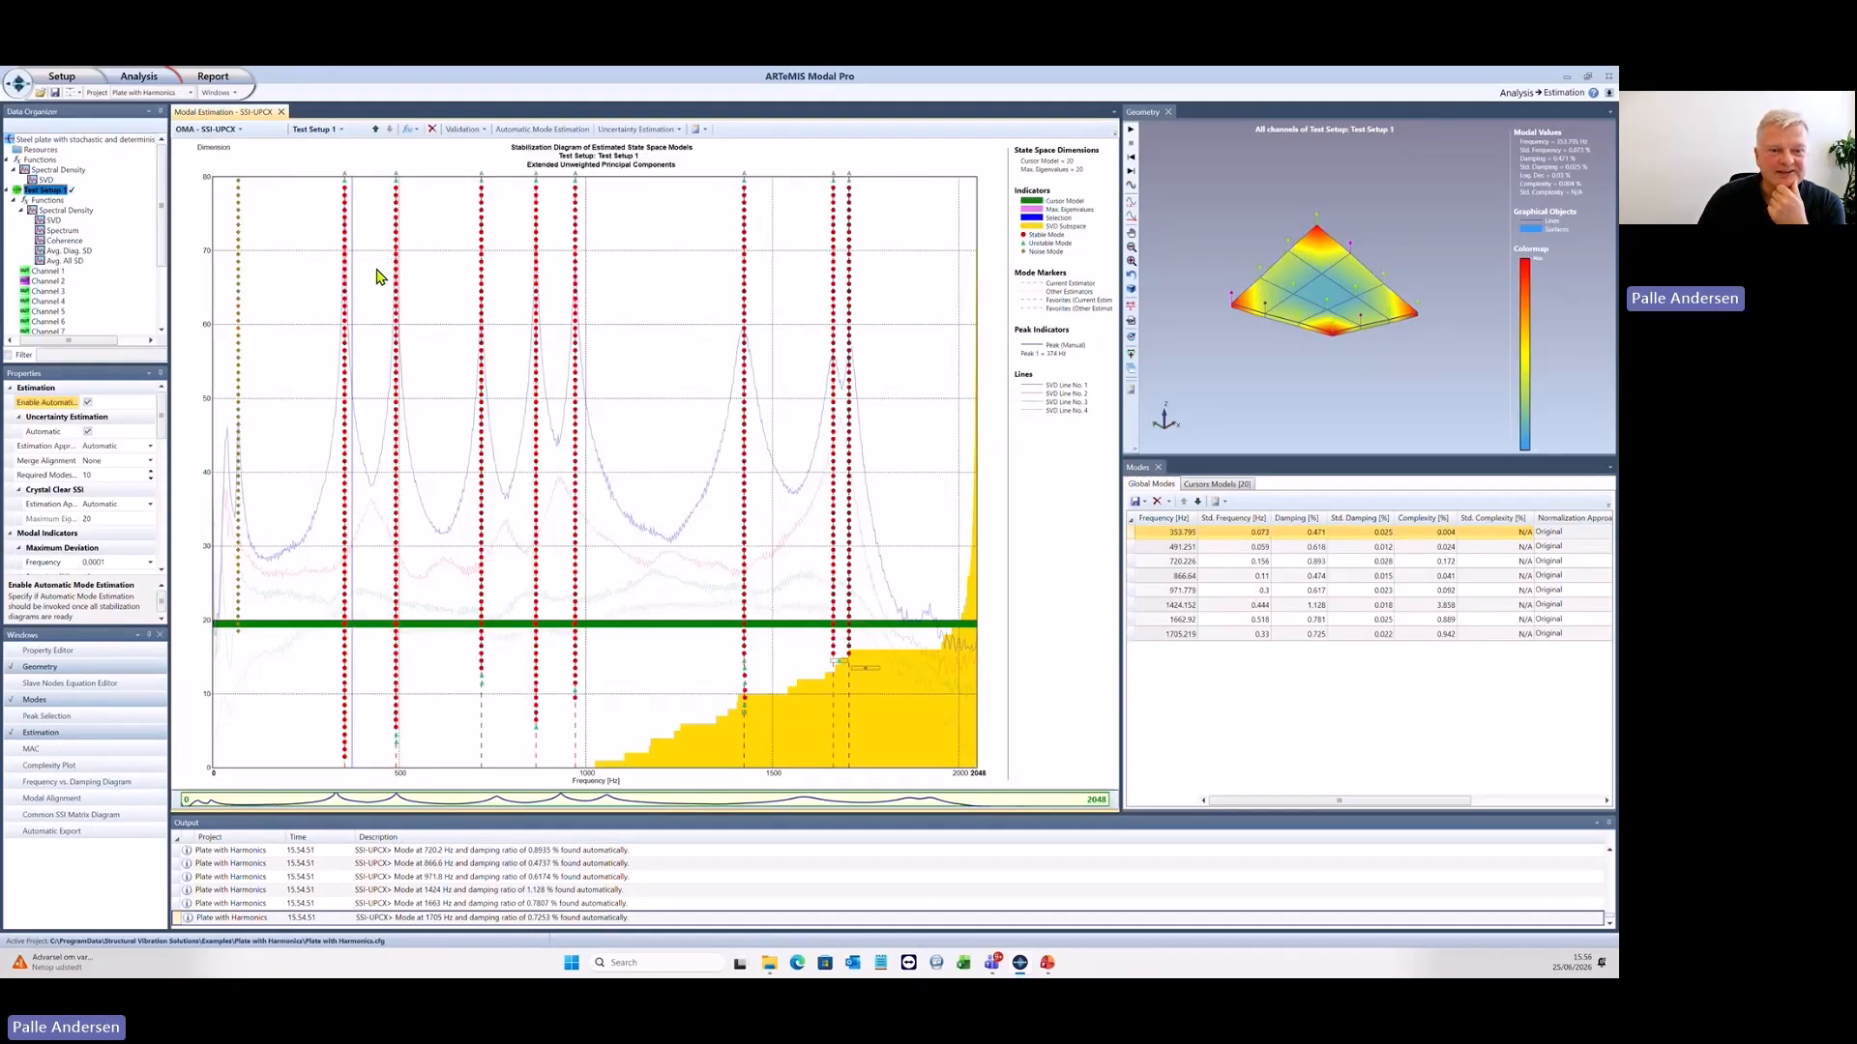
{"action": "mouse_move", "coordinate": [398, 580]}
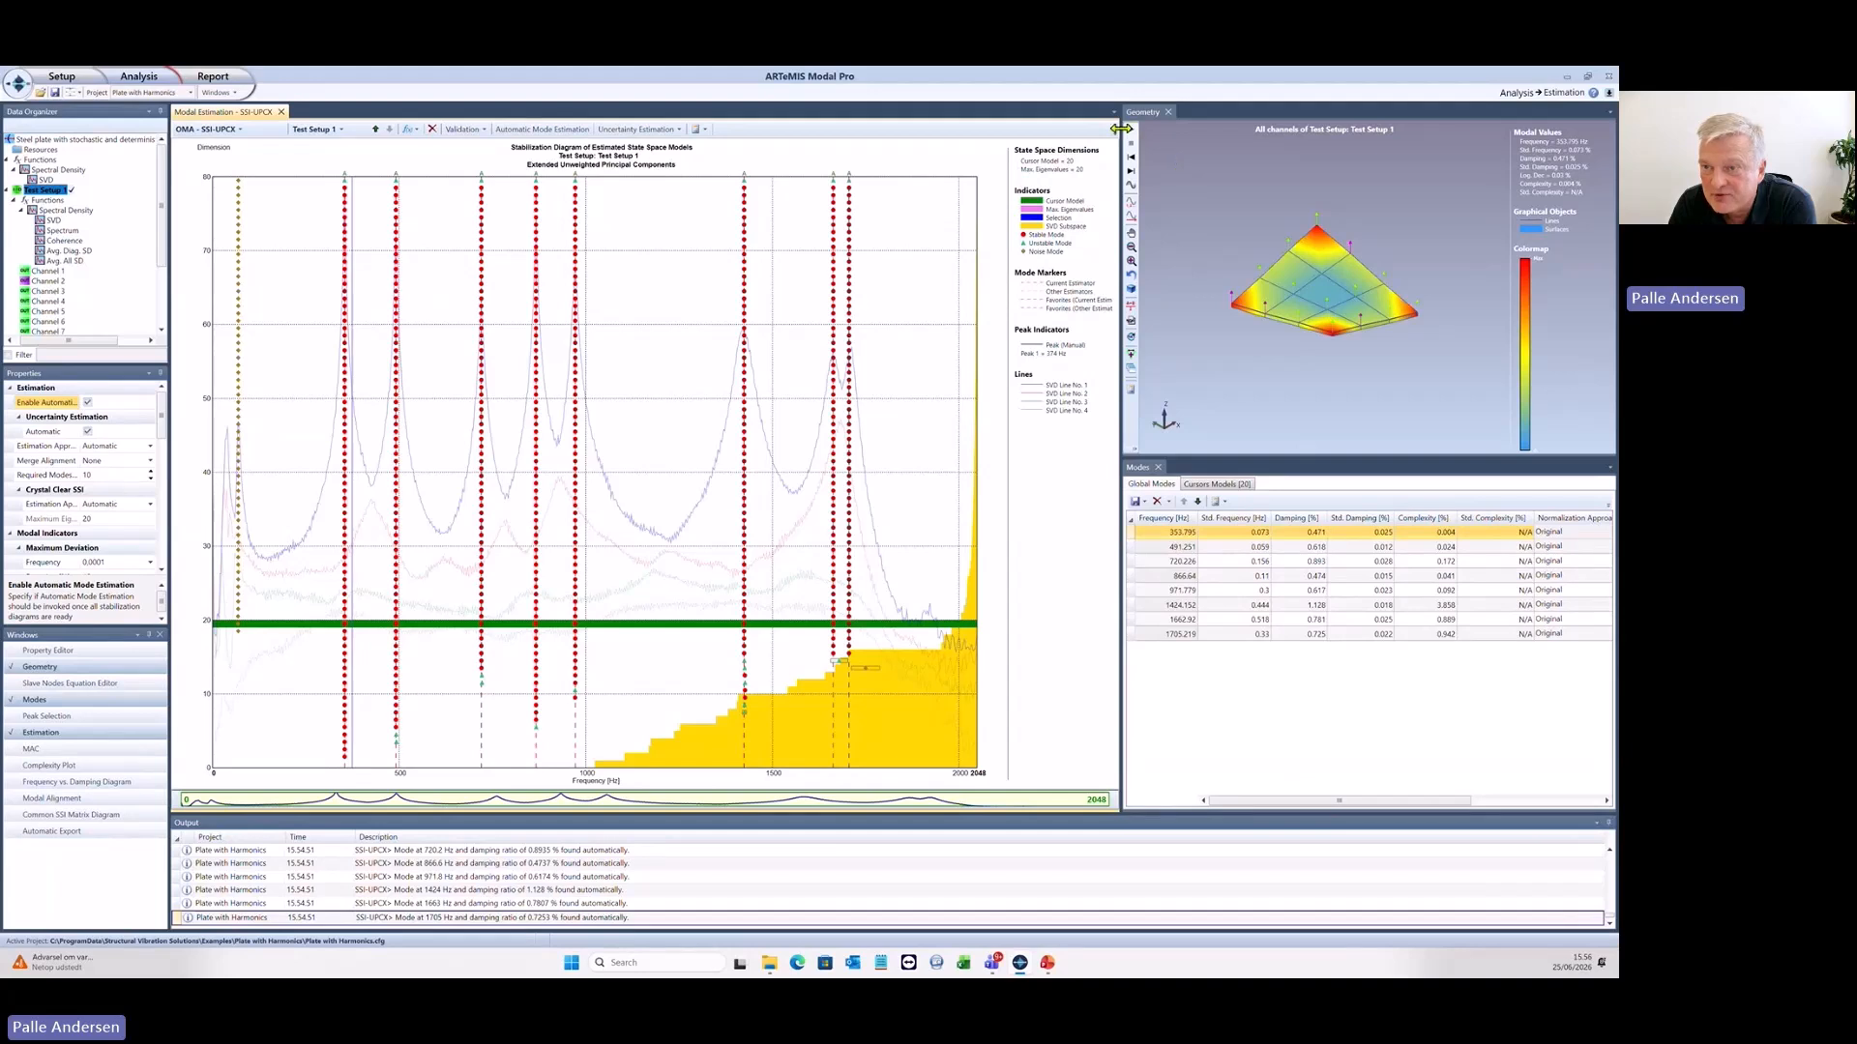
{"action": "left_click", "coordinate": [1170, 244]}
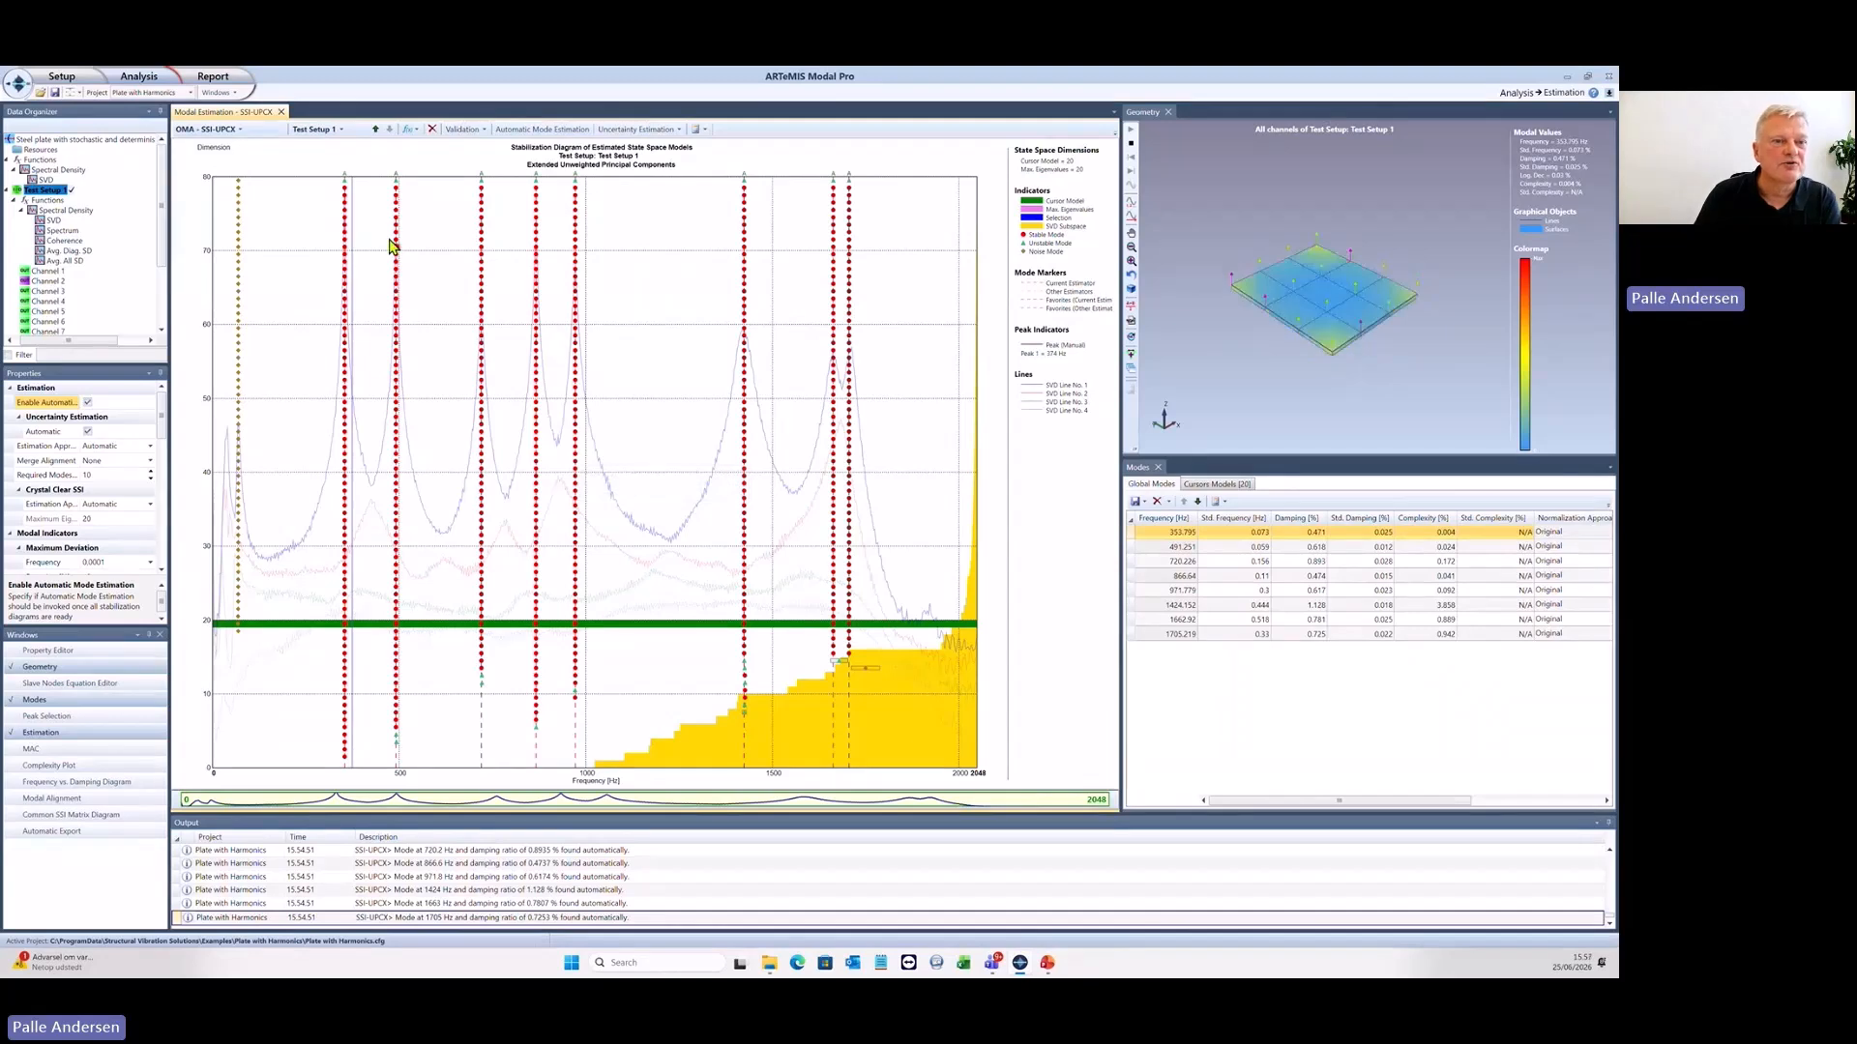
- Change the estimation method to EFDD and run Automatic Mode Estimation on Test Setup 1
{"action": "left_click", "coordinate": [242, 129]}
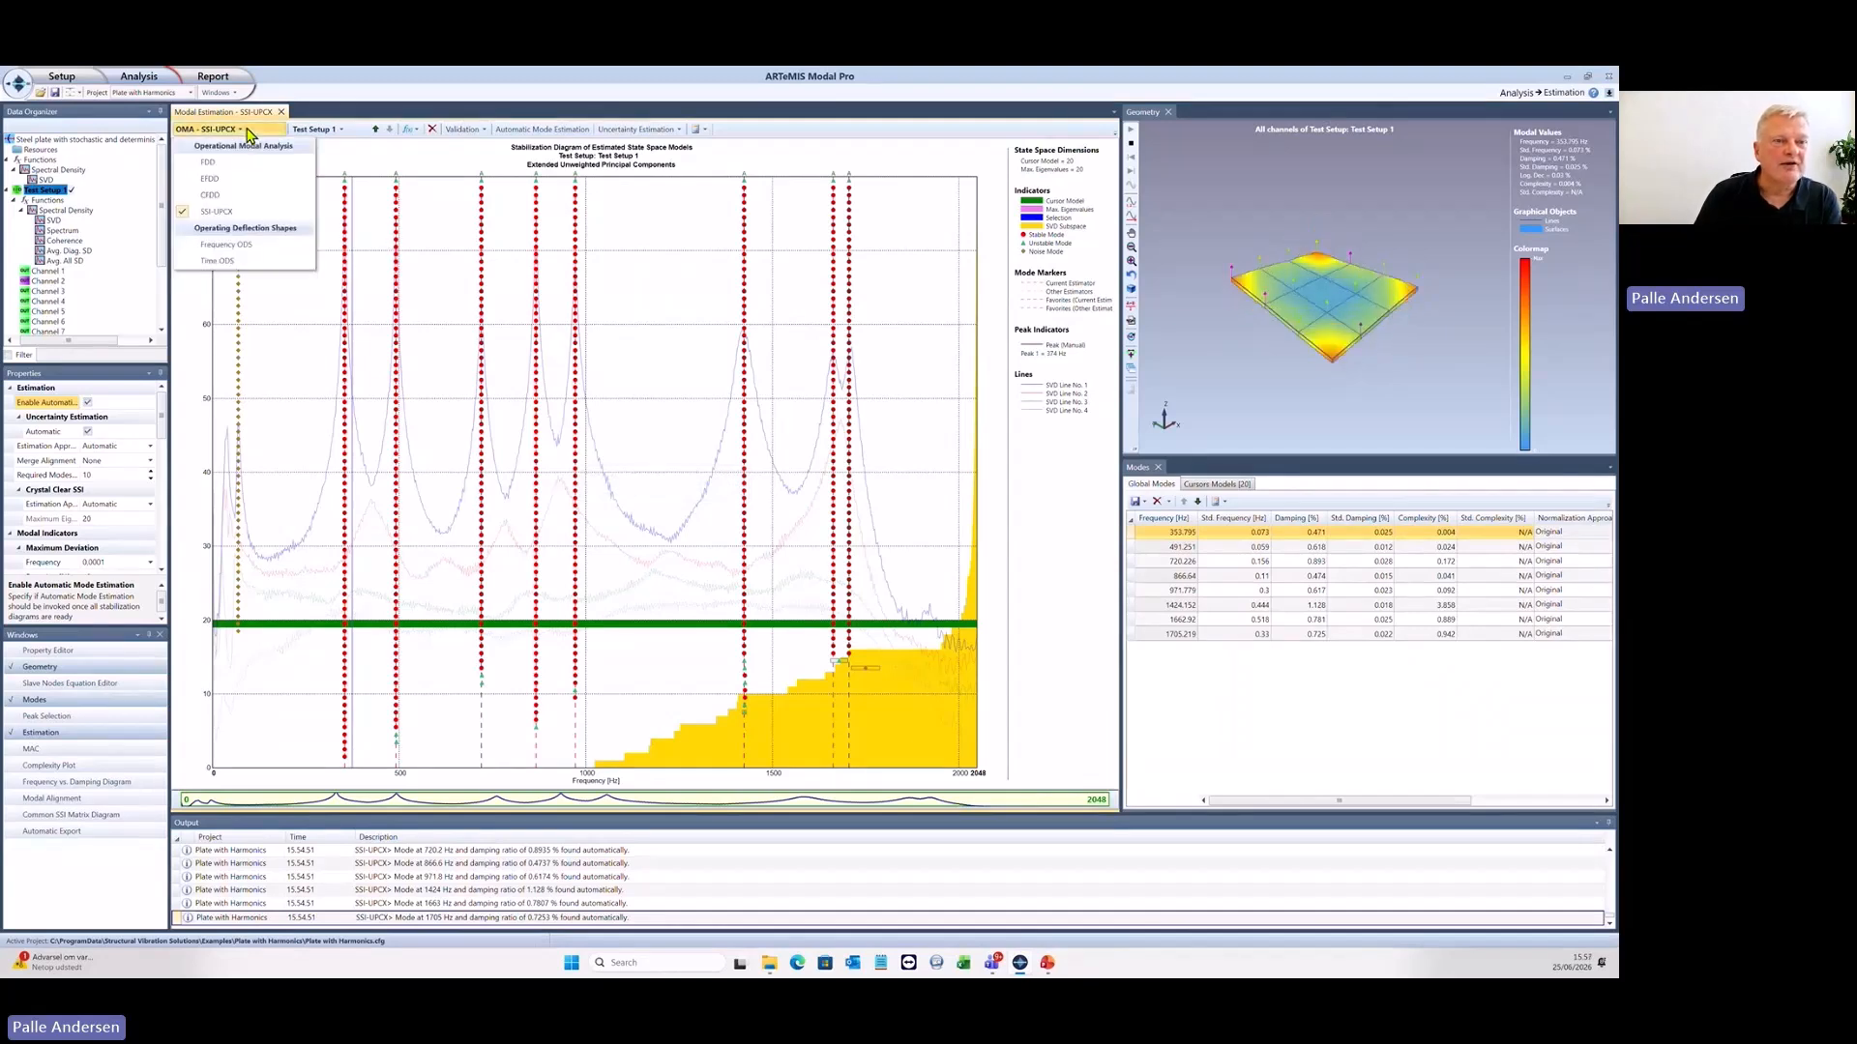
{"action": "left_click", "coordinate": [243, 180]}
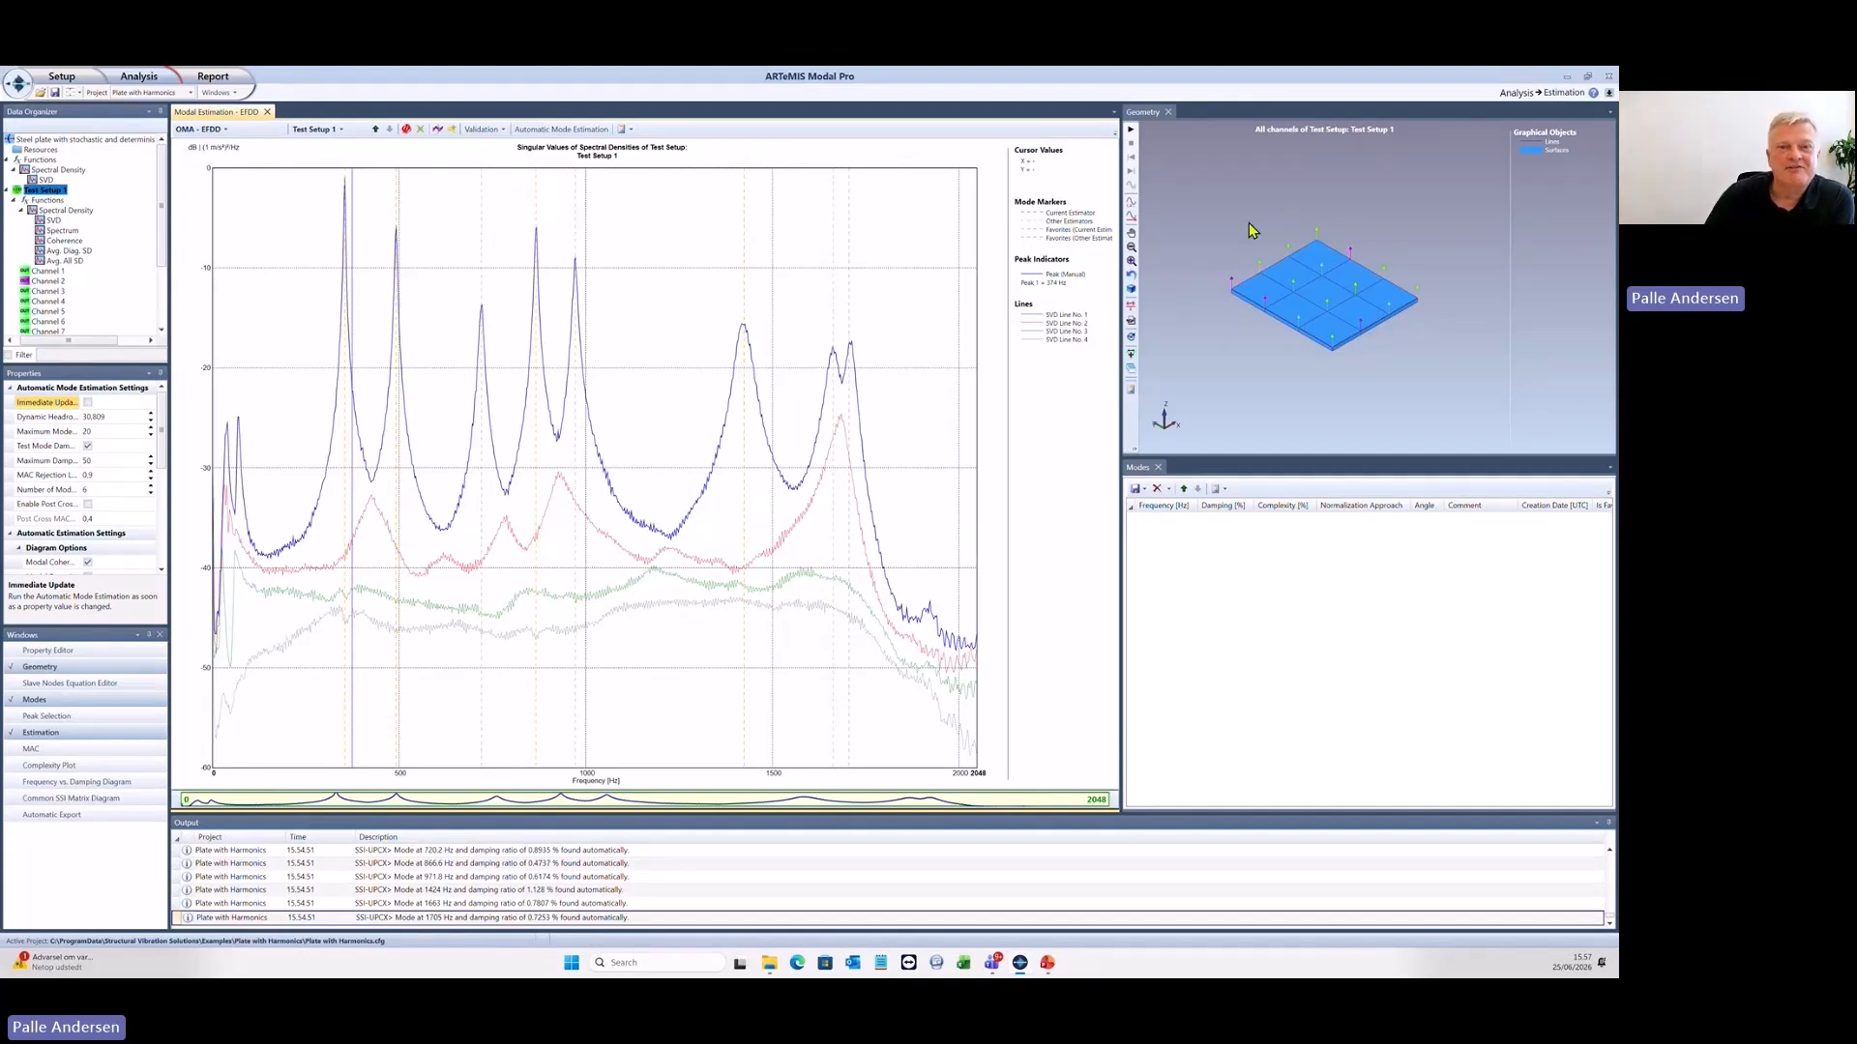
{"action": "left_click", "coordinate": [563, 131]}
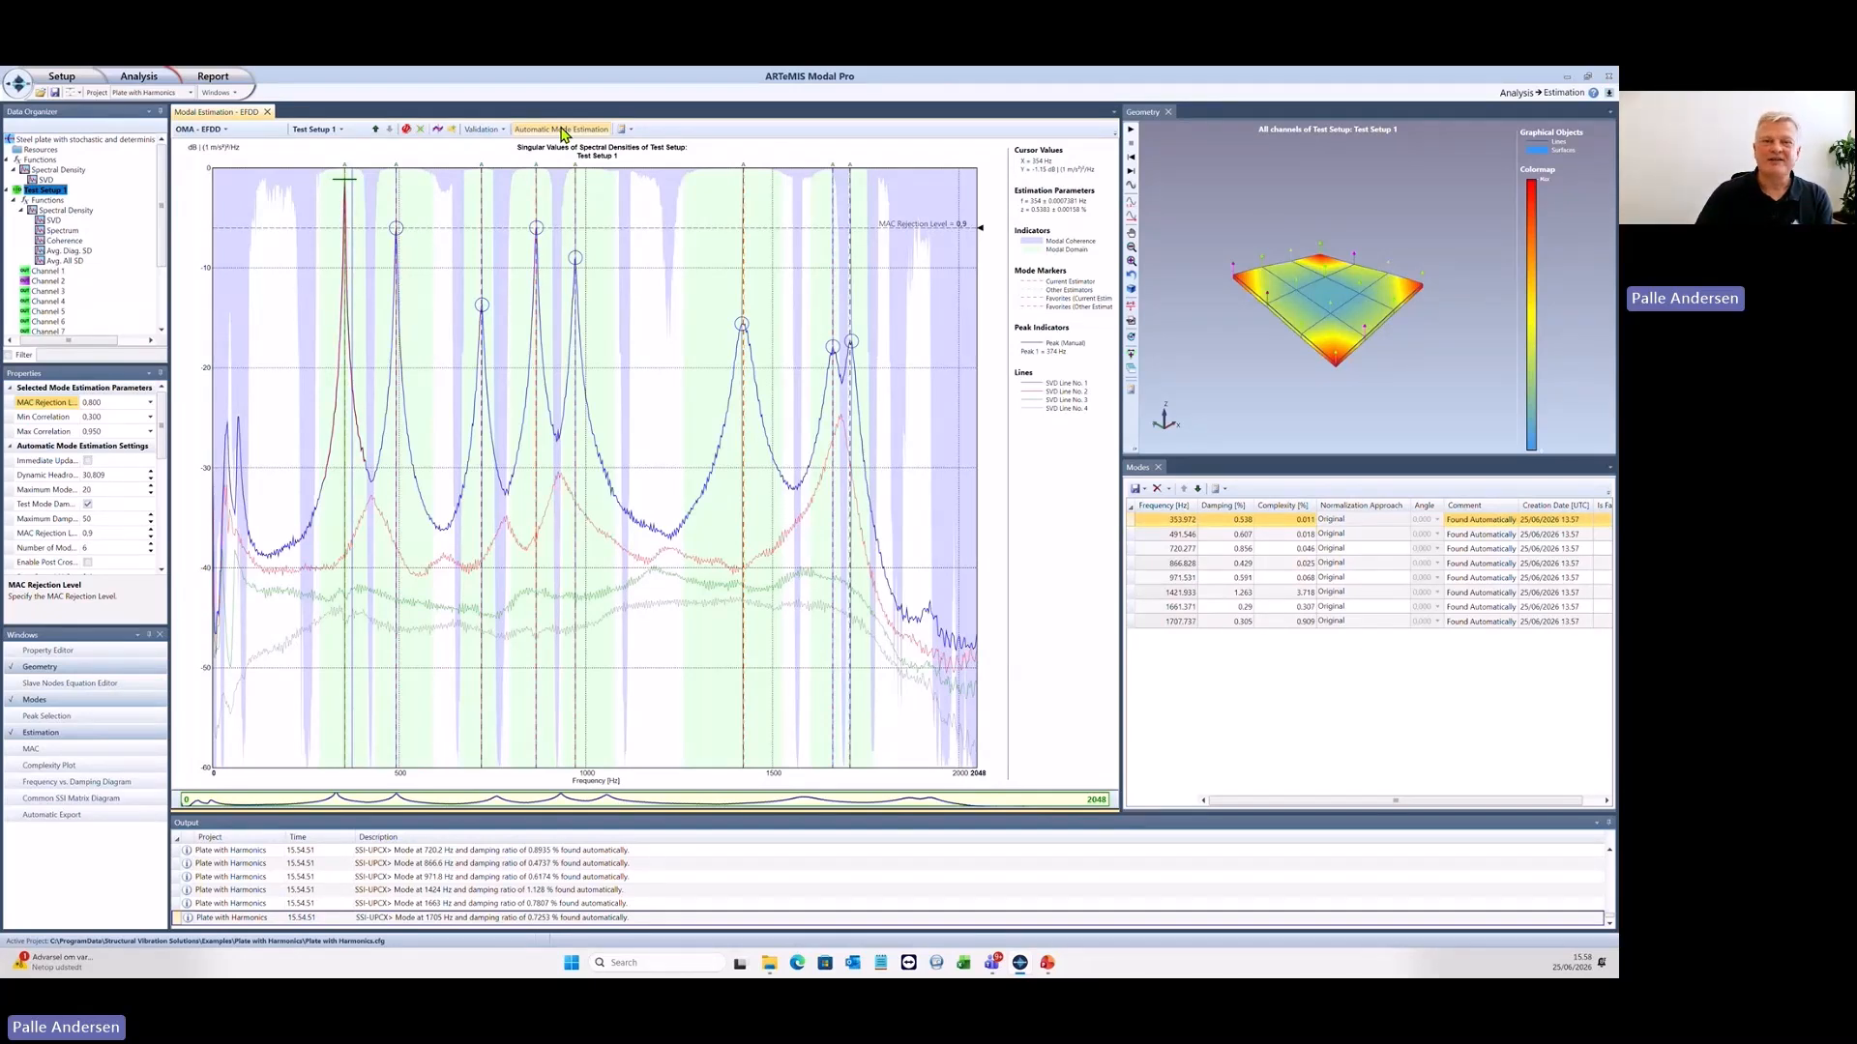
- In Validation, compare the first EFDD mode with the first SSI-UPCX mode, rotate the MAC diagram, and animate the overlaid mode shapes
{"action": "left_click", "coordinate": [140, 79]}
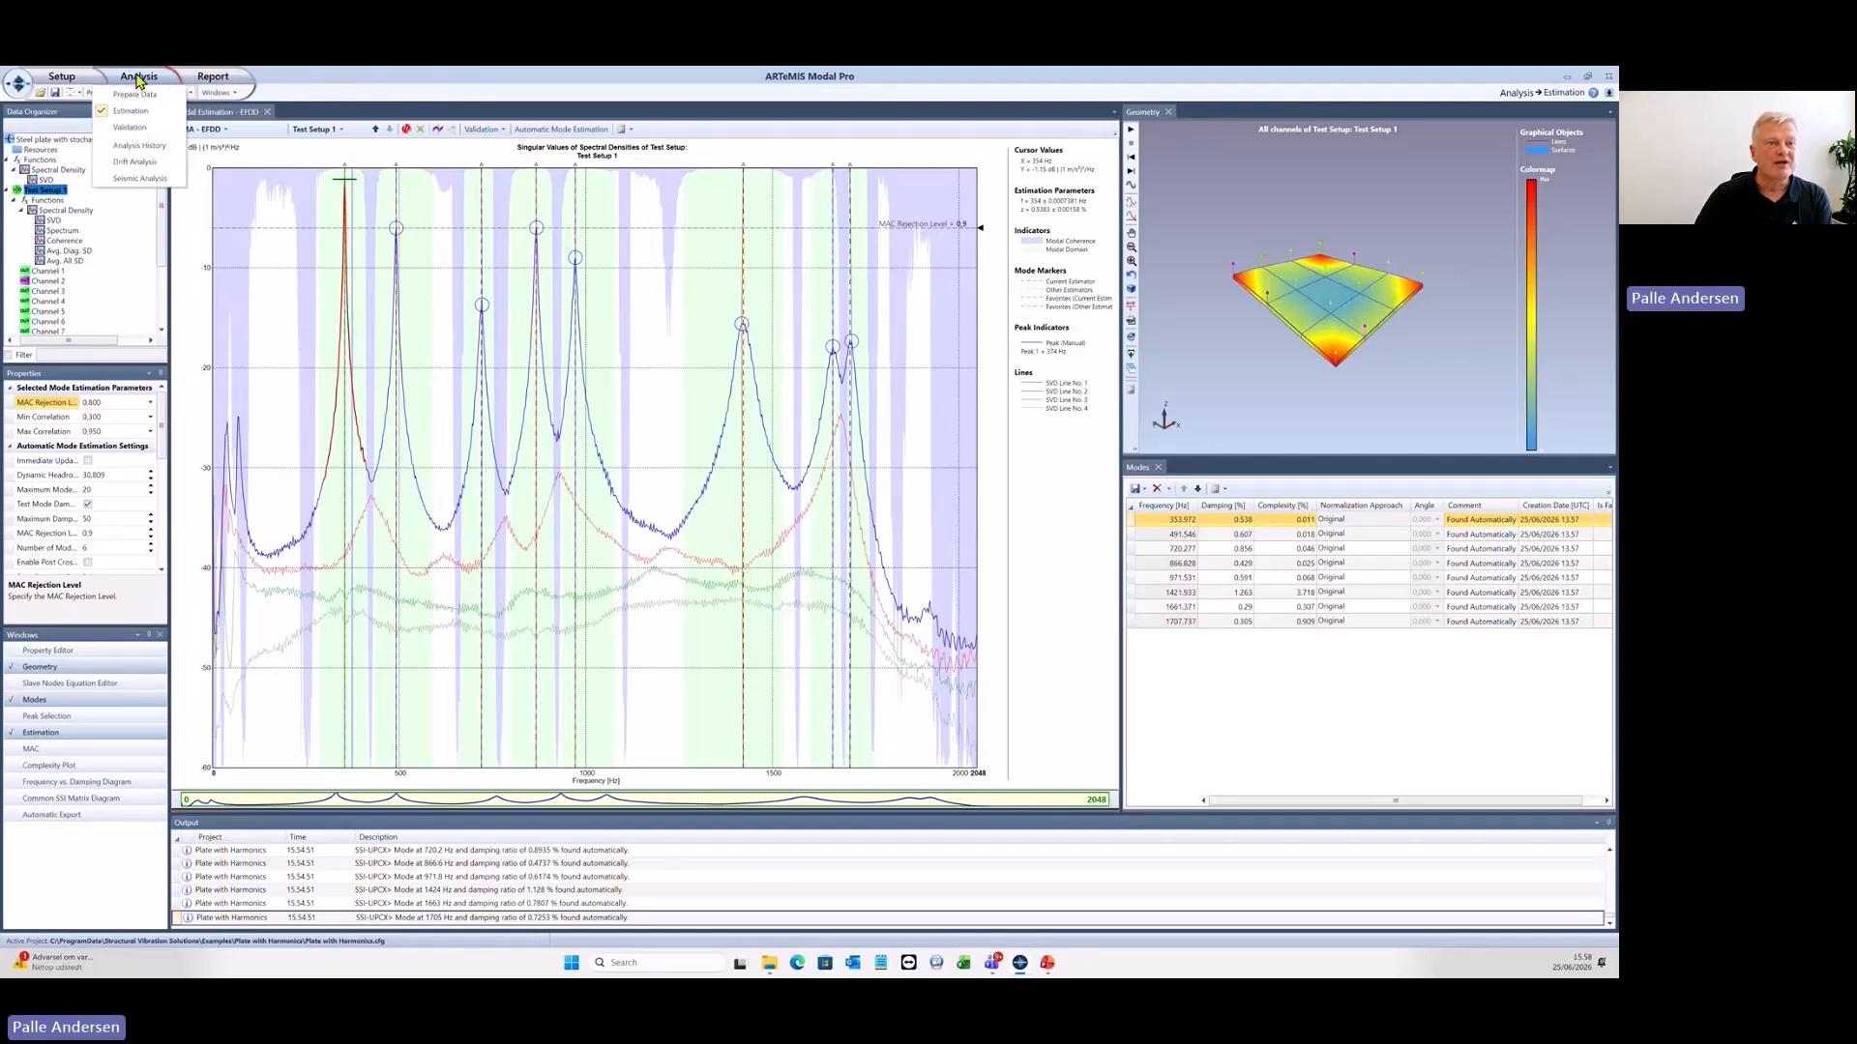
{"action": "left_click", "coordinate": [152, 128]}
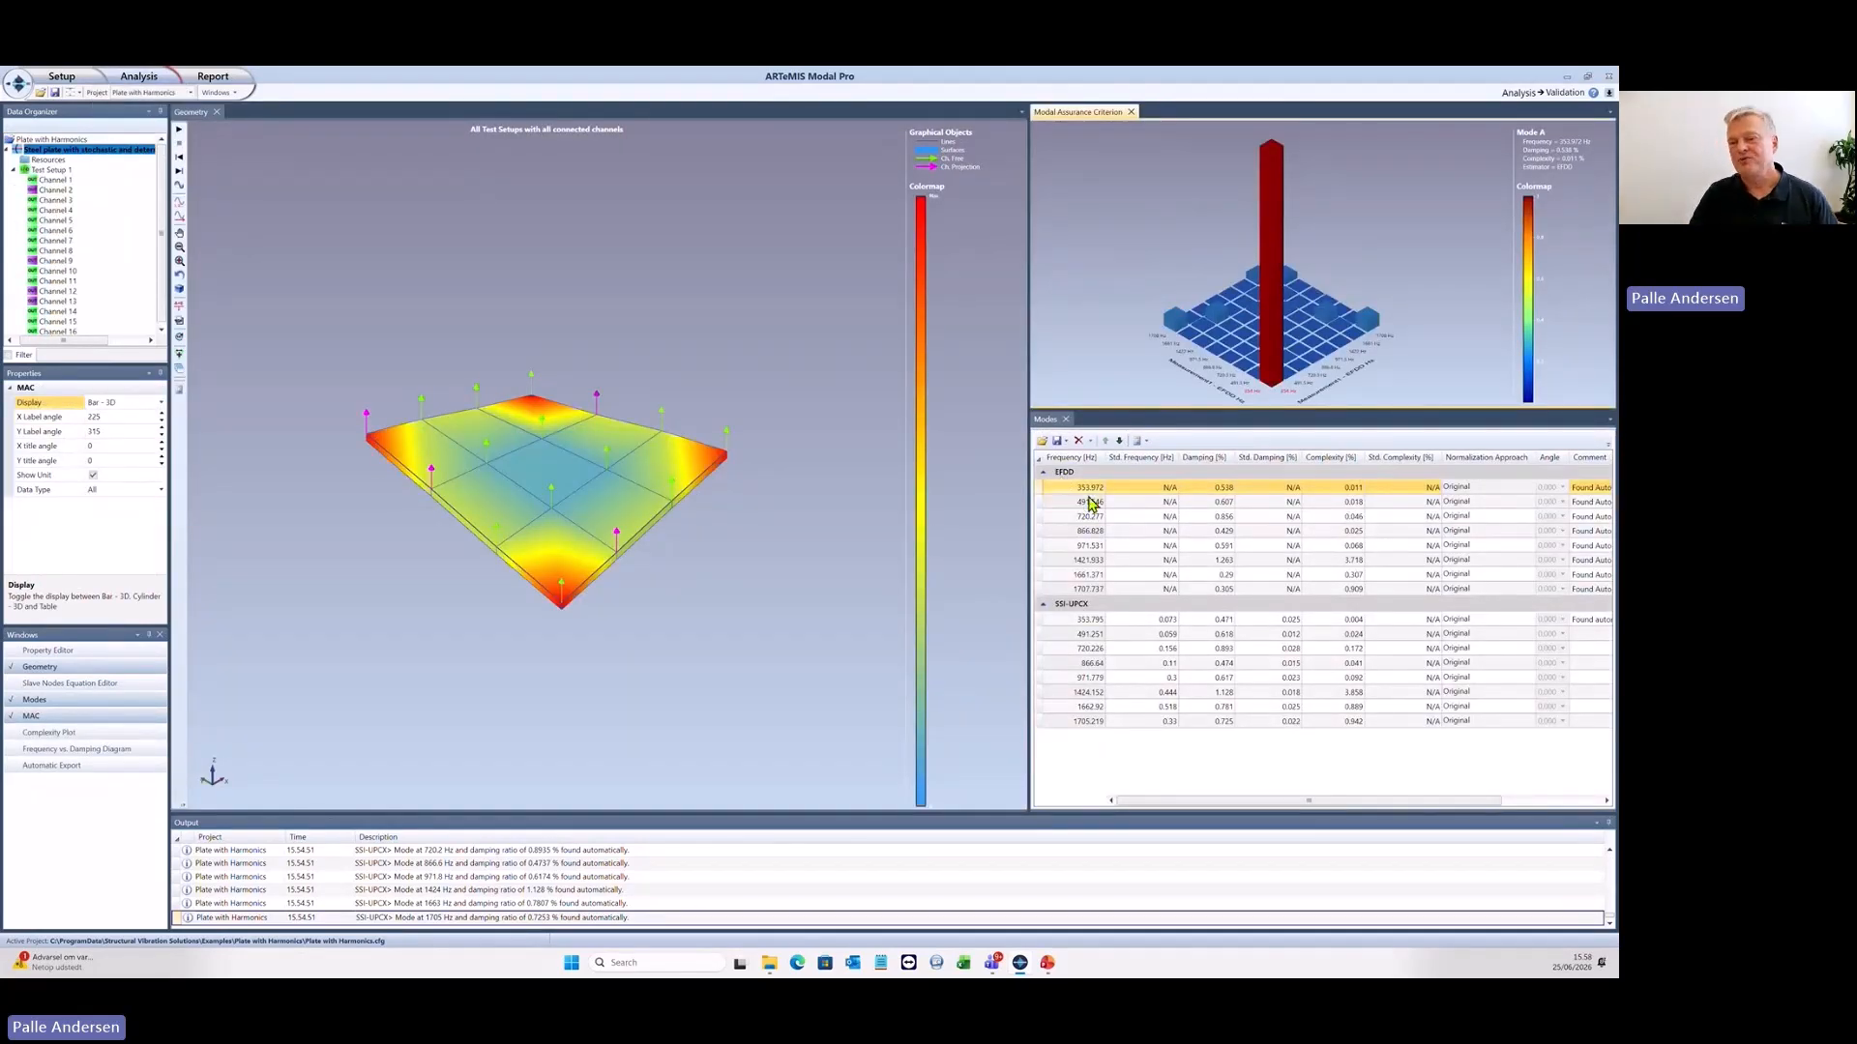
{"action": "left_click", "coordinate": [1139, 620], "text": "ctrl"}
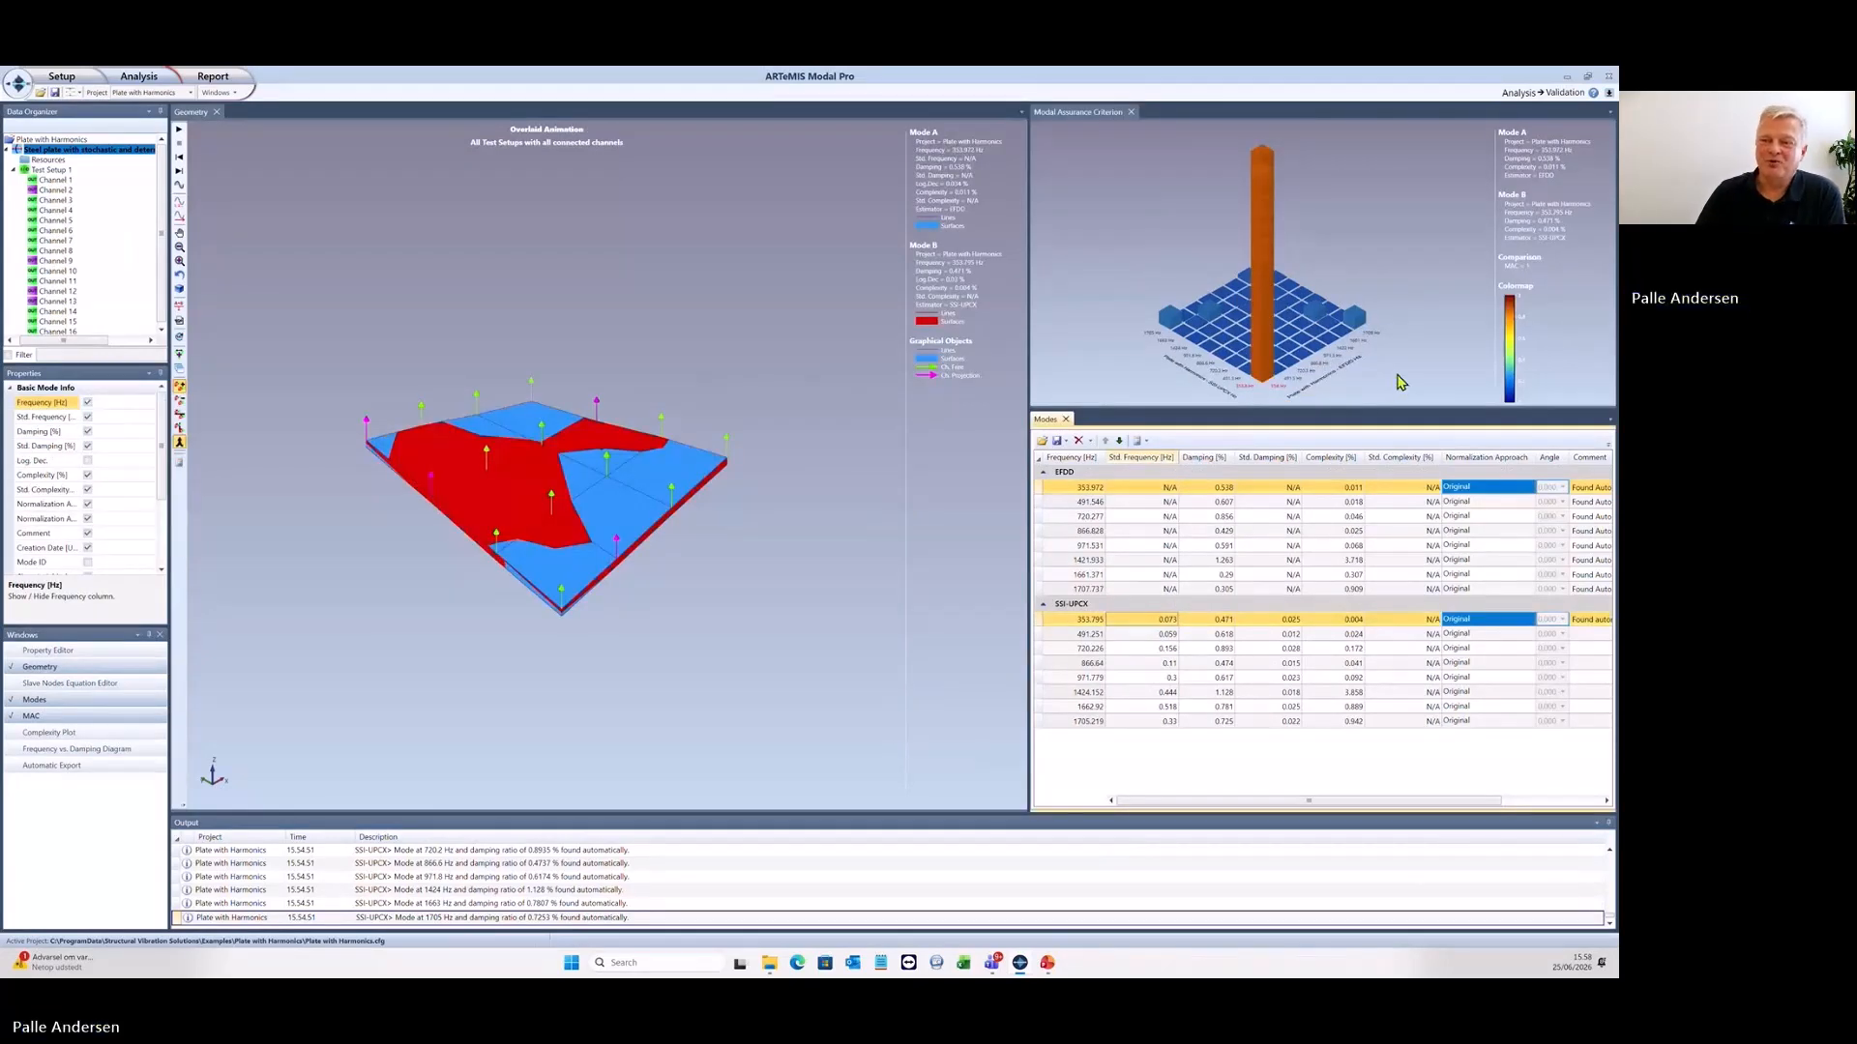
{"action": "left_click_drag", "start_coordinate": [1393, 379], "coordinate": [1312, 393]}
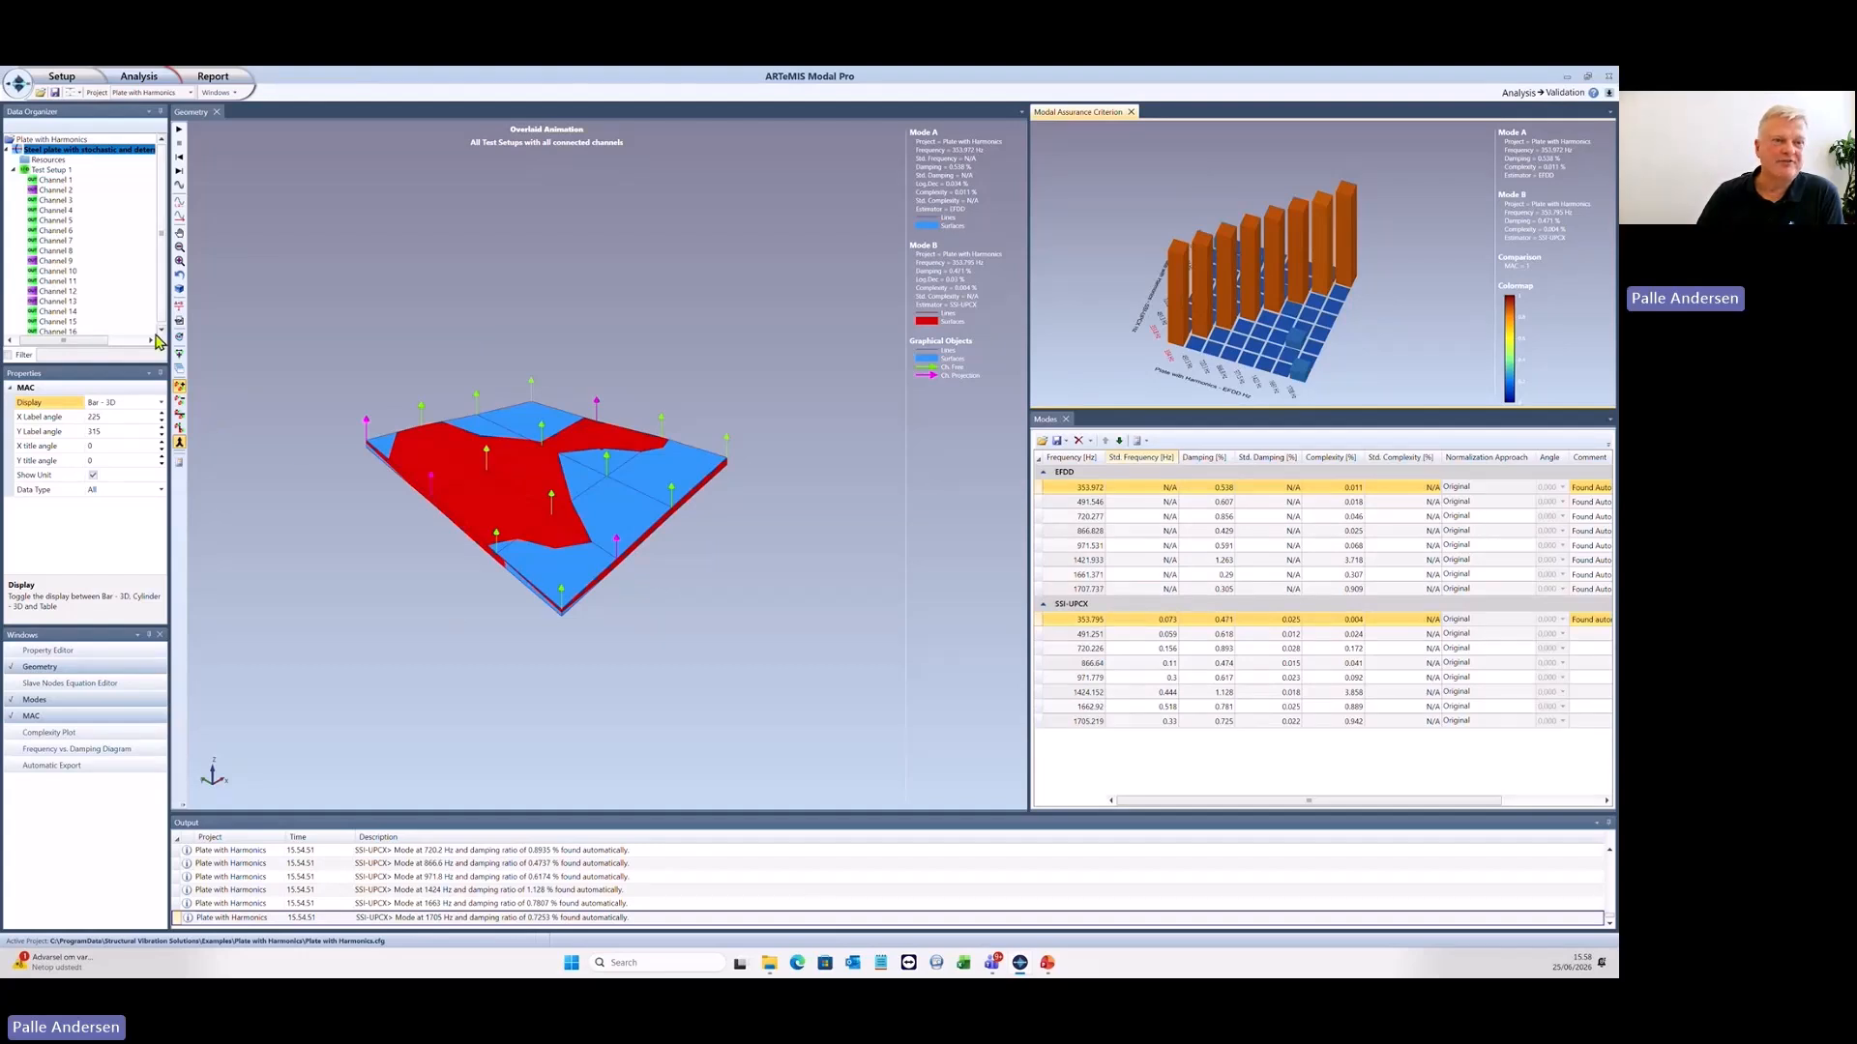
{"action": "left_click", "coordinate": [179, 133]}
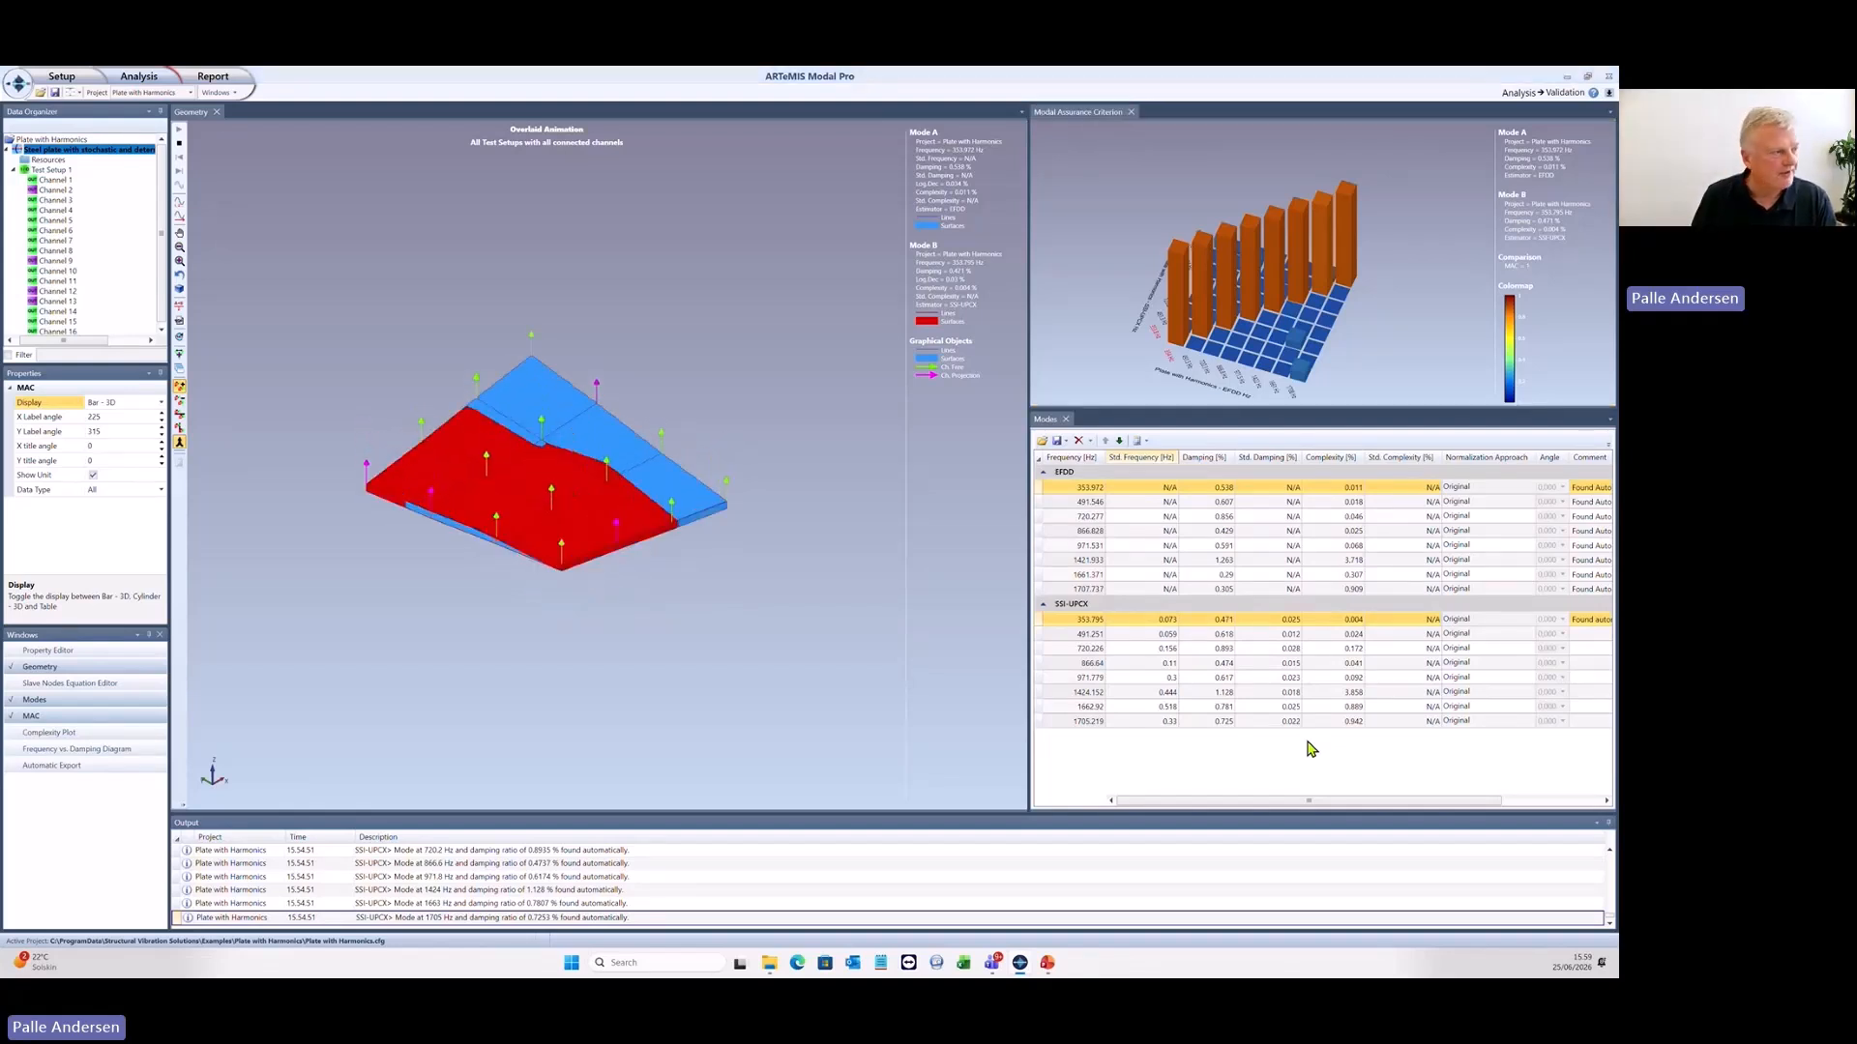
- Switch to the presentation and advance to the Final Remarks slide
{"action": "key", "text": "alt+Tab"}
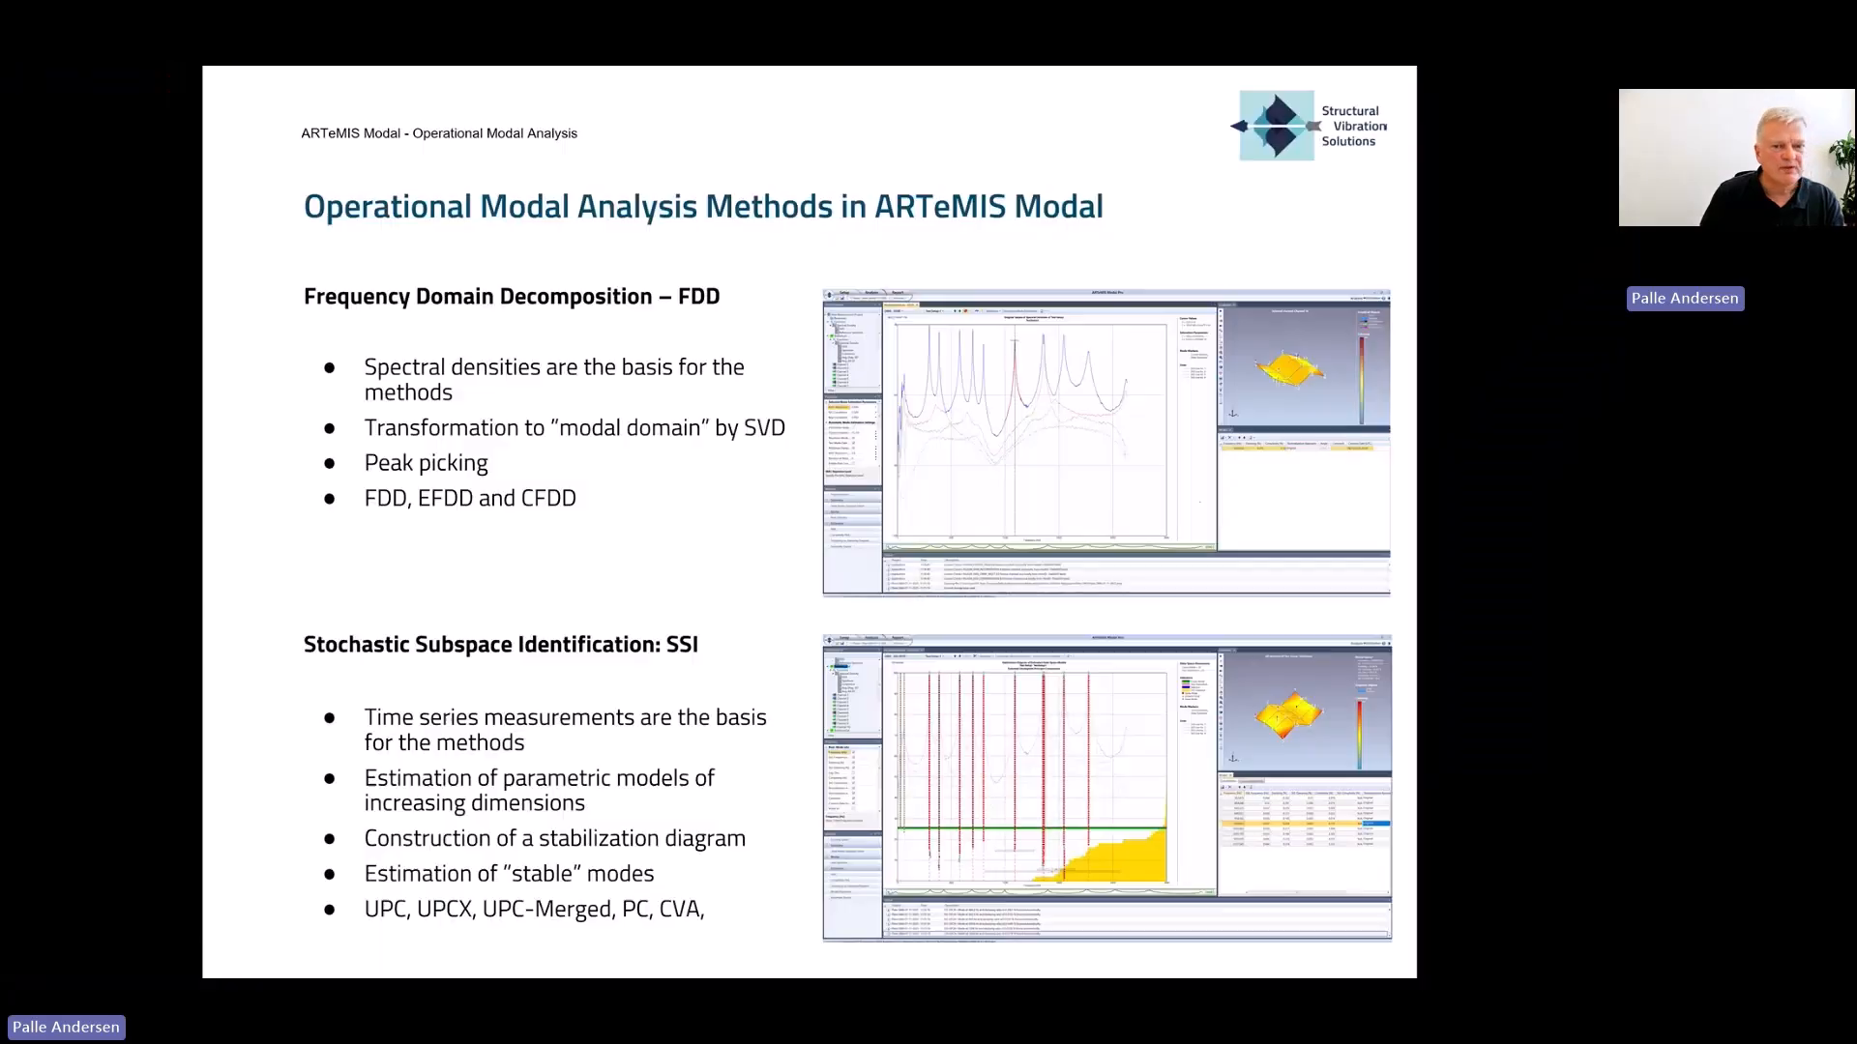
{"action": "key", "text": "Right"}
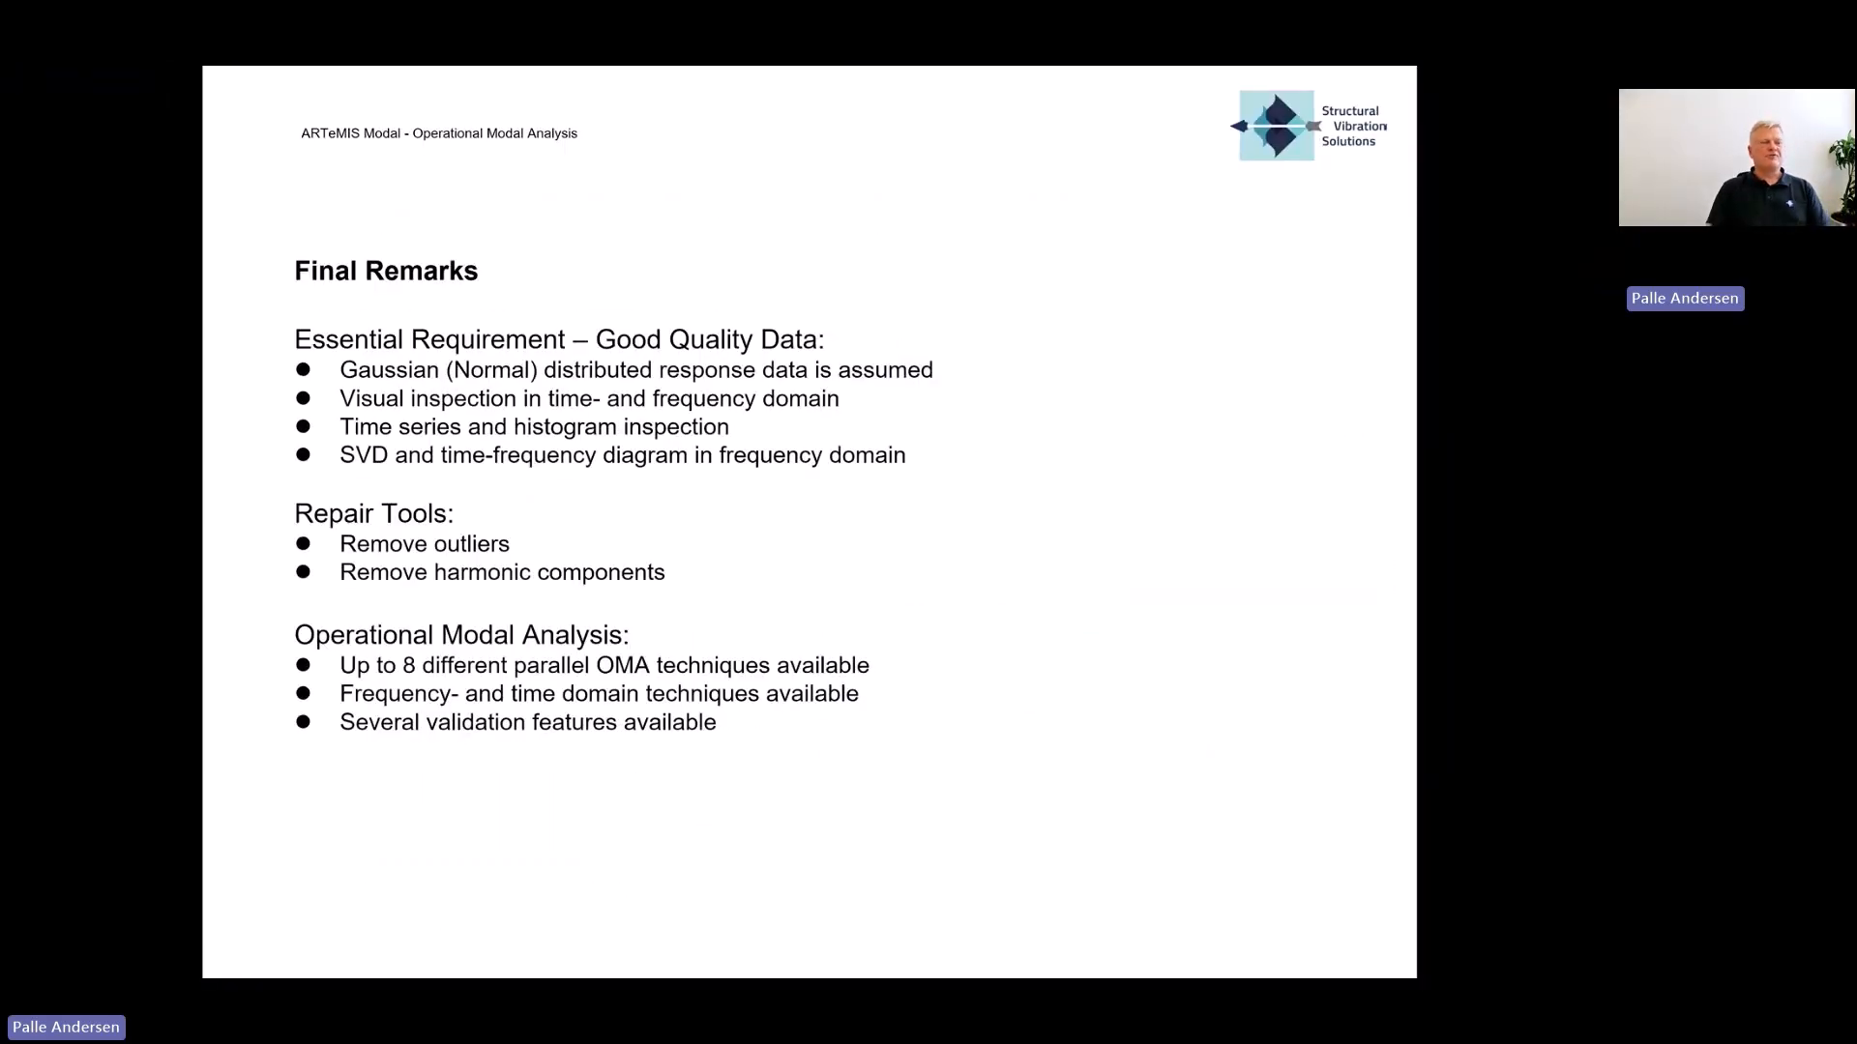